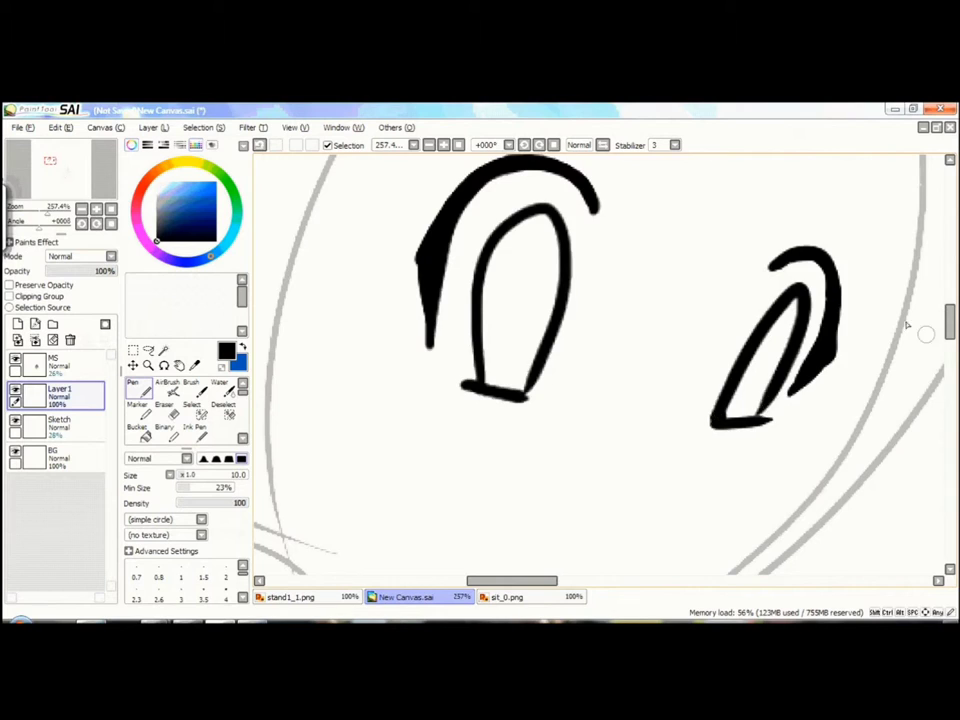
Step: Transform the selected right eye on Layer1 so it sits slightly farther from the left eye
{"action": "key", "text": "ctrl+t"}
{"action": "mouse_move", "coordinate": [60, 220]}
{"action": "left_mouse_down"}
{"action": "mouse_move", "coordinate": [18, 222]}
{"action": "mouse_move", "coordinate": [48, 221]}
{"action": "left_mouse_up"}
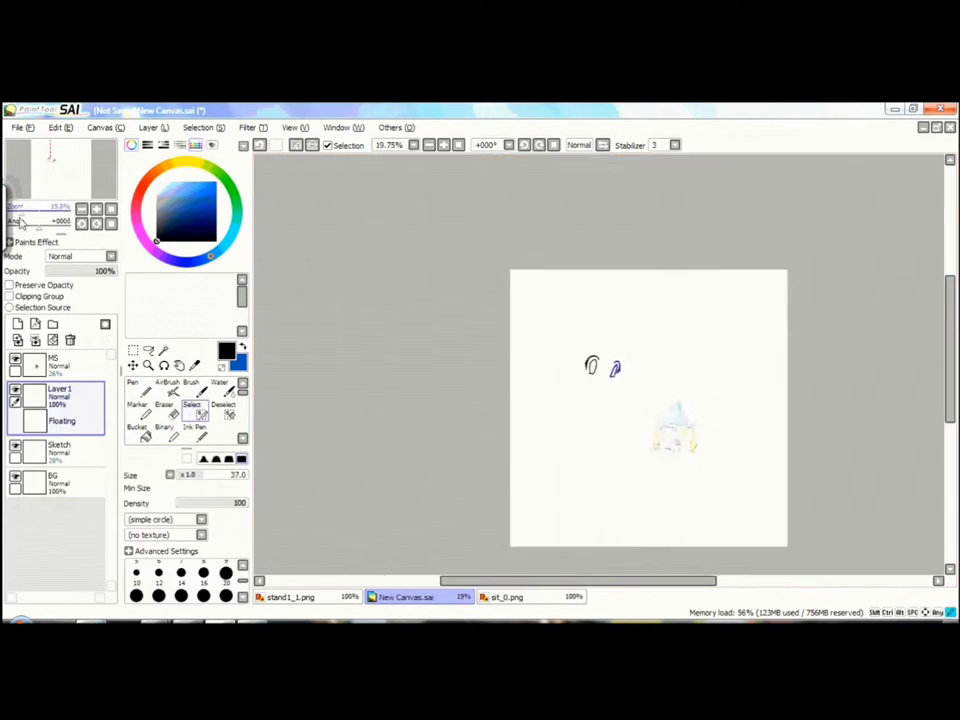
{"action": "scroll", "coordinate": [678, 340], "scroll_direction": "up", "scroll_amount": 3}
{"action": "key", "text": "Return"}
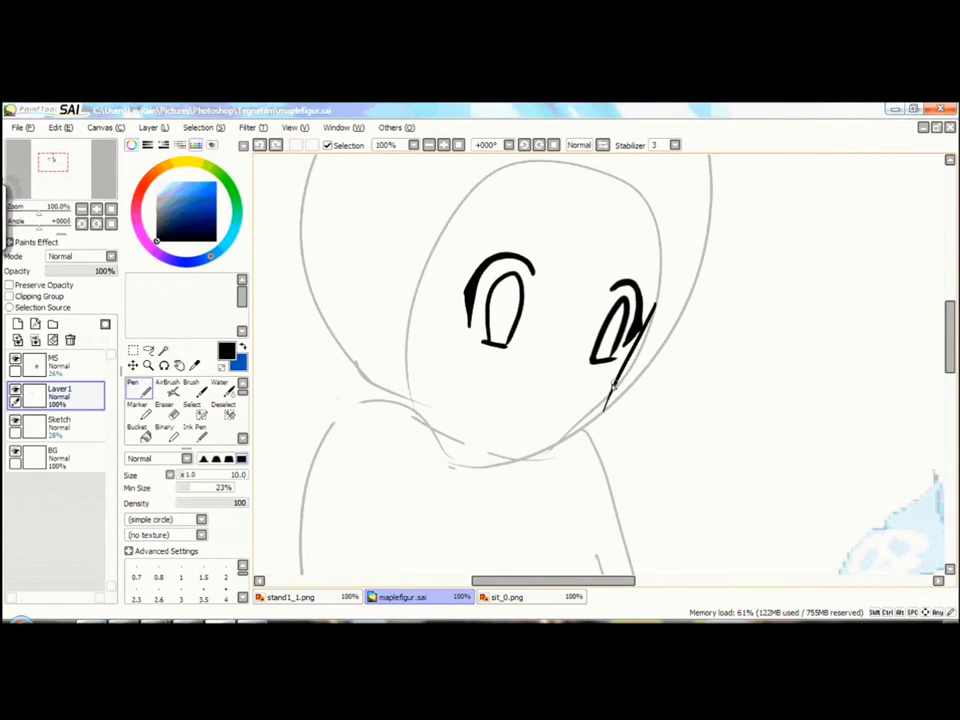
Step: Ink the face outline over the sketch from the right cheek around a pointed chin to the left jaw, and dot the nose
{"action": "scroll", "coordinate": [593, 423], "scroll_direction": "up", "scroll_amount": 3}
{"action": "scroll", "coordinate": [628, 441], "scroll_direction": "down", "scroll_amount": 4}
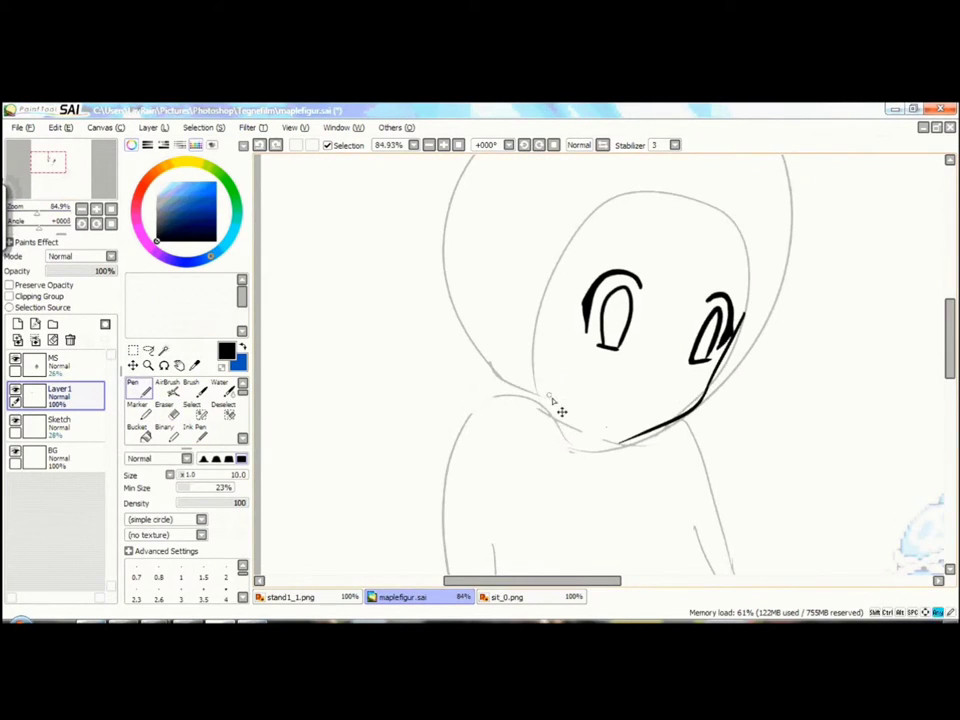
{"action": "scroll", "coordinate": [526, 335], "scroll_direction": "up", "scroll_amount": 3}
{"action": "scroll", "coordinate": [551, 298], "scroll_direction": "down", "scroll_amount": 3}
{"action": "scroll", "coordinate": [57, 193], "scroll_direction": "up", "scroll_amount": 3}
{"action": "key", "text": "e"}
{"action": "key", "text": "n"}
{"action": "scroll", "coordinate": [560, 400], "scroll_direction": "up", "scroll_amount": 2}
Step: Try to ink a curved smiling mouth between the nose dot and the chin
{"action": "left_click_drag", "start_coordinate": [499, 392], "coordinate": [600, 411]}
{"action": "key", "text": "ctrl+z"}
{"action": "scroll", "coordinate": [654, 392], "scroll_direction": "up", "scroll_amount": 1}
{"action": "scroll", "coordinate": [408, 299], "scroll_direction": "down", "scroll_amount": 1}
{"action": "scroll", "coordinate": [408, 299], "scroll_direction": "down", "scroll_amount": 1}
{"action": "left_click_drag", "start_coordinate": [508, 404], "coordinate": [626, 418]}
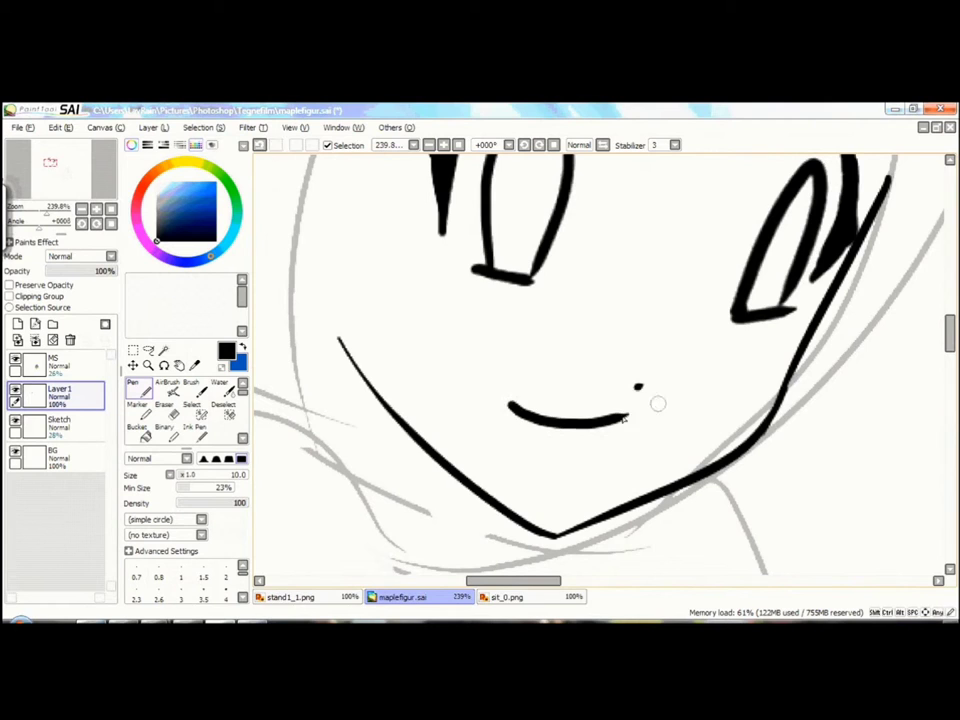
{"action": "key", "text": "ctrl+z"}
{"action": "scroll", "coordinate": [512, 439], "scroll_direction": "up", "scroll_amount": 2}
{"action": "scroll", "coordinate": [512, 439], "scroll_direction": "down", "scroll_amount": 1}
{"action": "left_click_drag", "start_coordinate": [396, 348], "coordinate": [504, 397]}
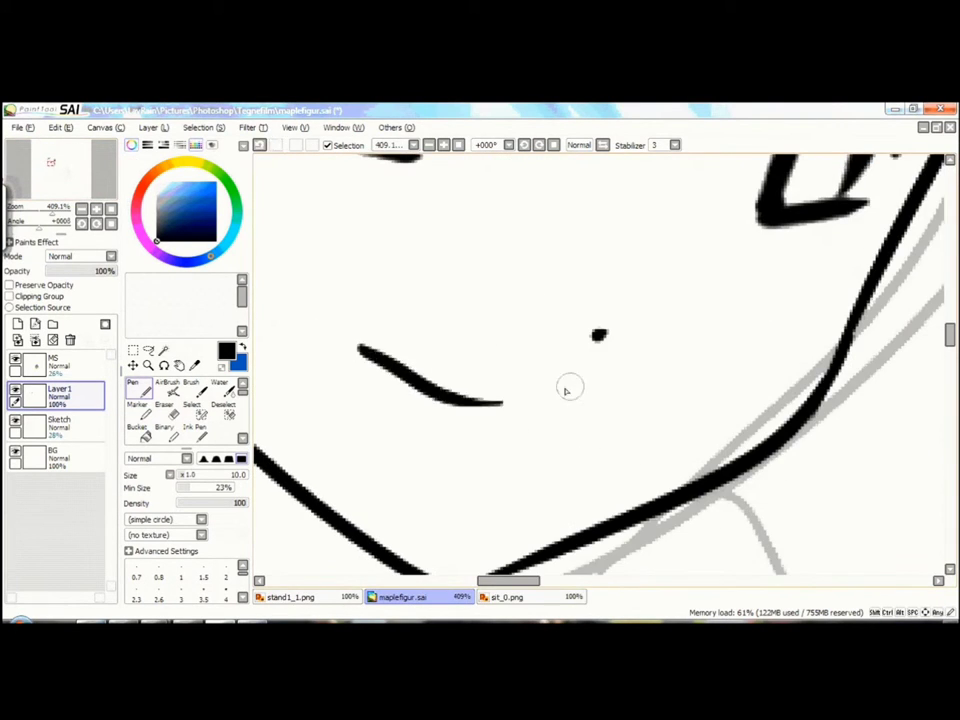
{"action": "left_click_drag", "start_coordinate": [570, 398], "coordinate": [634, 390]}
Step: Ink one long curved hat brim line across the forehead just above both eyes
{"action": "scroll", "coordinate": [516, 493], "scroll_direction": "down", "scroll_amount": 3}
{"action": "scroll", "coordinate": [516, 493], "scroll_direction": "up", "scroll_amount": 2}
{"action": "scroll", "coordinate": [57, 182], "scroll_direction": "down", "scroll_amount": 1}
{"action": "scroll", "coordinate": [57, 182], "scroll_direction": "down", "scroll_amount": 2}
{"action": "mouse_move", "coordinate": [470, 300]}
{"action": "left_mouse_down"}
{"action": "mouse_move", "coordinate": [549, 211]}
{"action": "mouse_move", "coordinate": [640, 220]}
{"action": "mouse_move", "coordinate": [600, 215]}
{"action": "mouse_move", "coordinate": [500, 250]}
{"action": "mouse_move", "coordinate": [466, 293]}
{"action": "left_mouse_up"}
{"action": "key", "text": "e"}
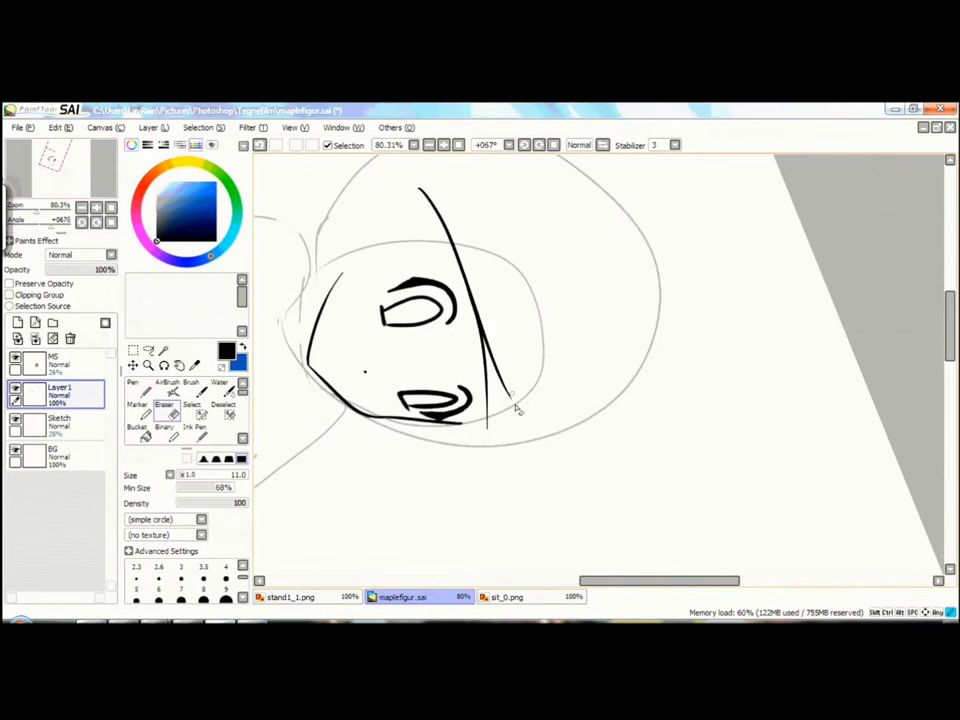
{"action": "key", "text": "Home"}
{"action": "scroll", "coordinate": [50, 160], "scroll_direction": "up", "scroll_amount": 2}
Step: Ink pointed hair strands hanging from the brim beside the left eye and down the left edge of the face
{"action": "key", "text": "n"}
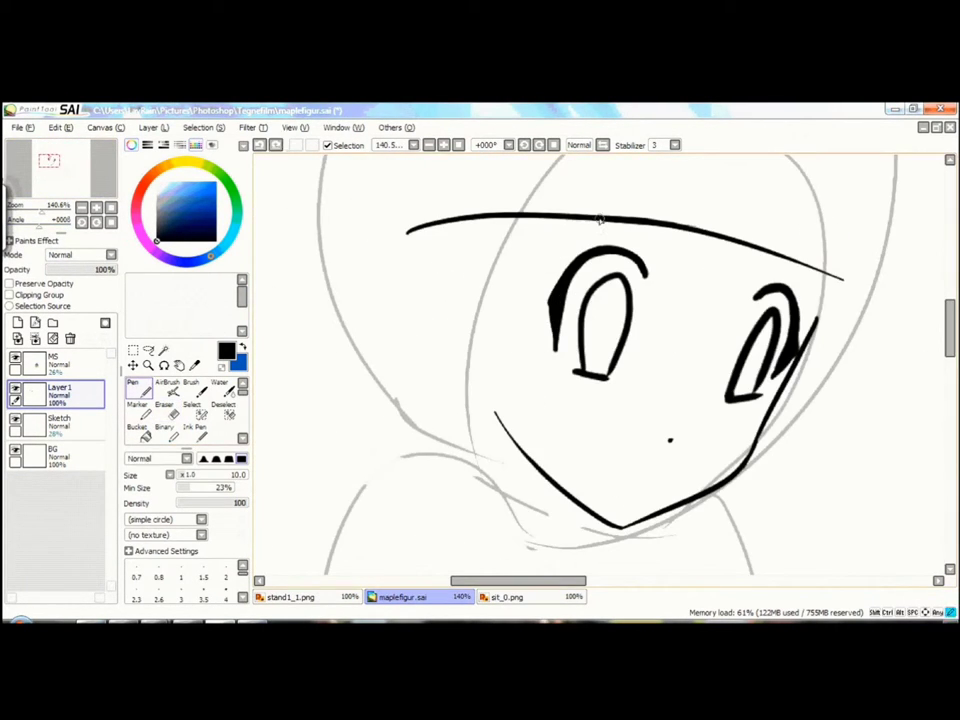
{"action": "left_click_drag", "start_coordinate": [565, 222], "coordinate": [525, 335]}
{"action": "left_click_drag", "start_coordinate": [484, 223], "coordinate": [492, 430]}
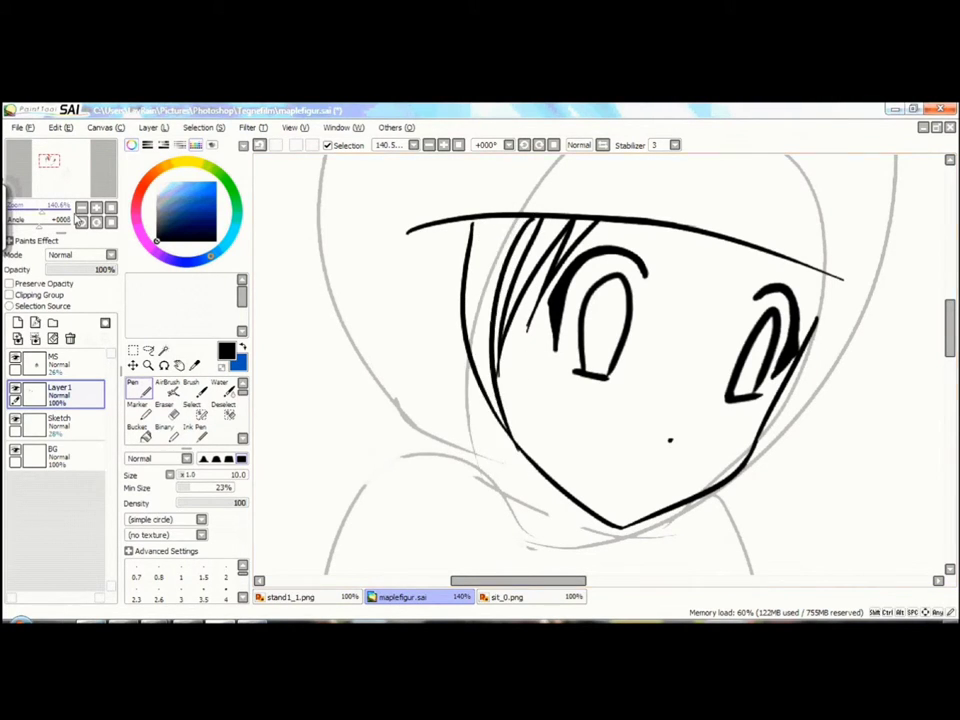
Step: Ink the left ear beside the hair, including its outer curve and inner fold details
{"action": "scroll", "coordinate": [80, 220], "scroll_direction": "up", "scroll_amount": 3}
{"action": "scroll", "coordinate": [493, 305], "scroll_direction": "down", "scroll_amount": 2}
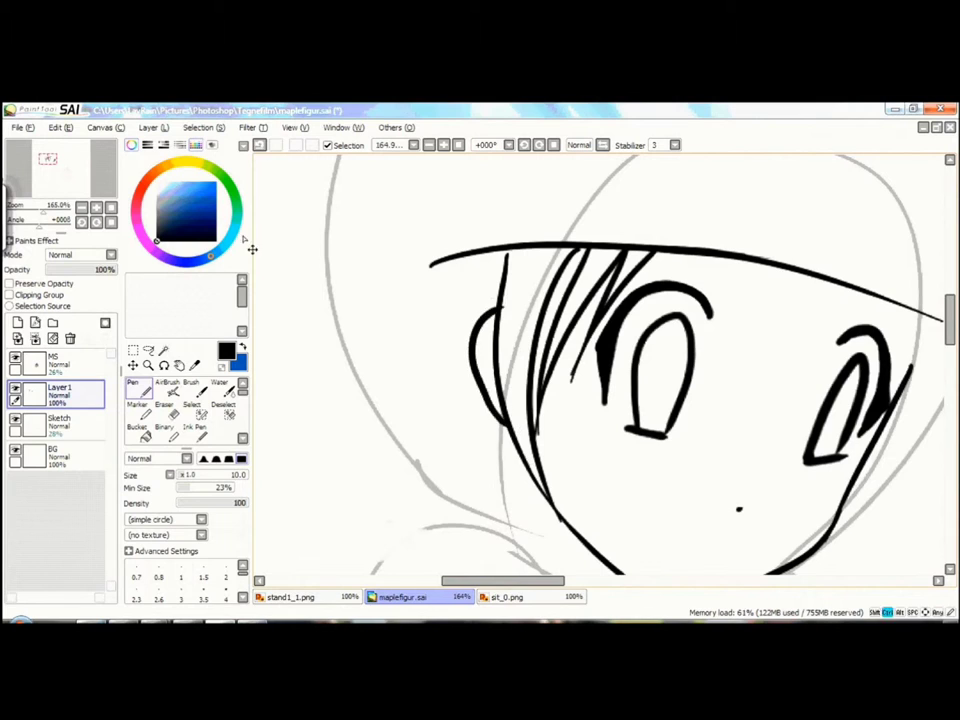
{"action": "key", "text": "ctrl+z"}
{"action": "left_click_drag", "start_coordinate": [496, 444], "coordinate": [496, 314]}
{"action": "scroll", "coordinate": [468, 420], "scroll_direction": "down", "scroll_amount": 5}
{"action": "scroll", "coordinate": [468, 420], "scroll_direction": "up", "scroll_amount": 6}
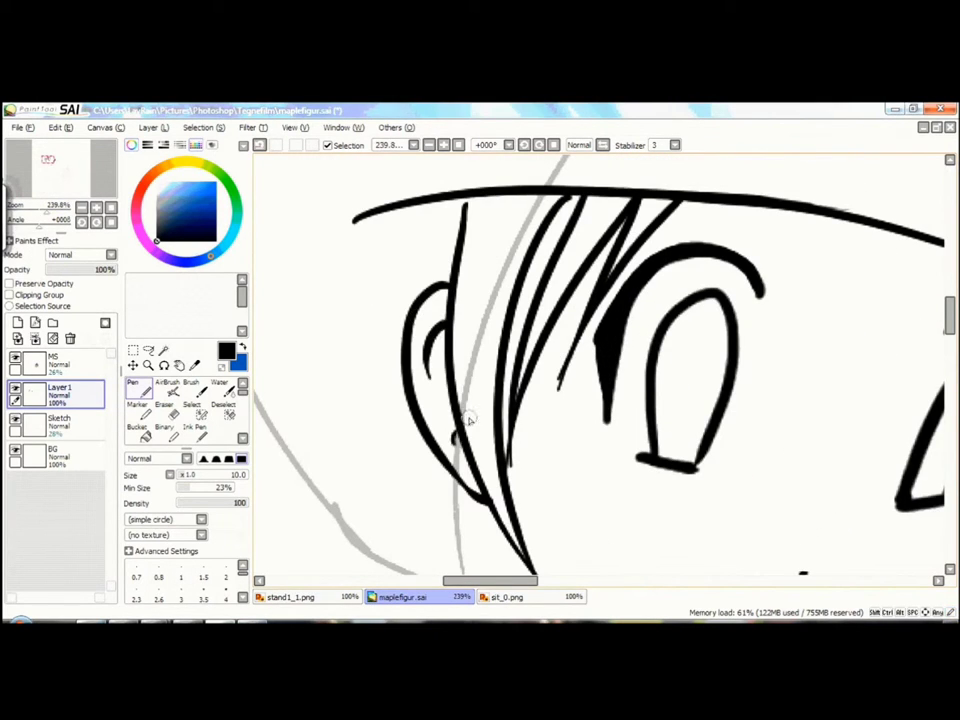
{"action": "scroll", "coordinate": [450, 427], "scroll_direction": "down", "scroll_amount": 4}
{"action": "scroll", "coordinate": [567, 284], "scroll_direction": "up", "scroll_amount": 4}
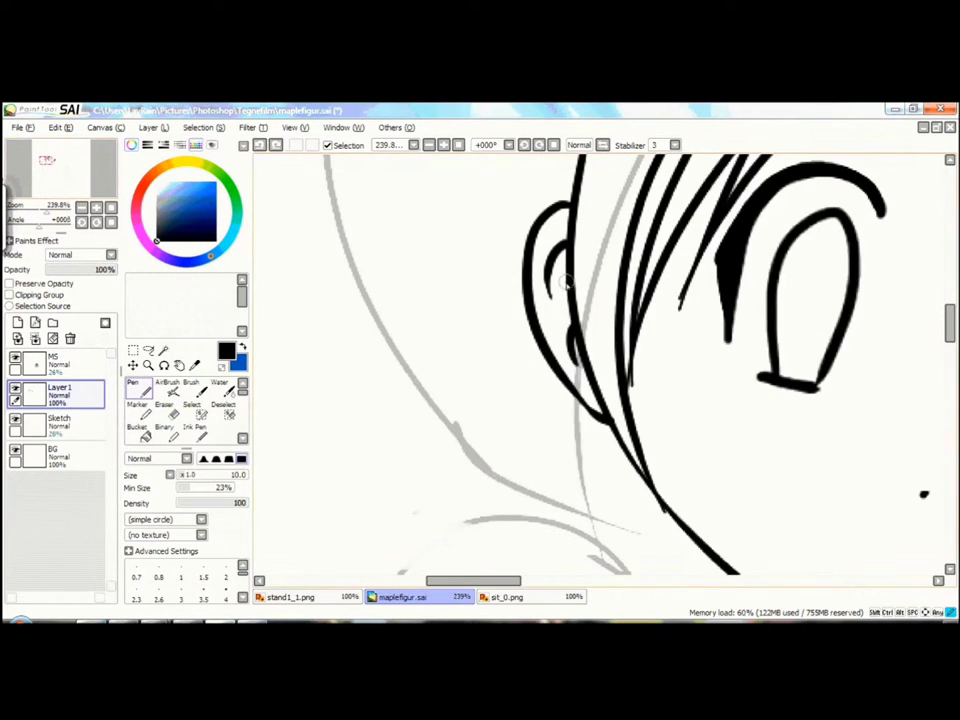
Step: Join the side hair line to the brim and erase the brim's overhanging left end
{"action": "scroll", "coordinate": [573, 318], "scroll_direction": "down", "scroll_amount": 4}
{"action": "scroll", "coordinate": [512, 352], "scroll_direction": "up", "scroll_amount": 5}
{"action": "key", "text": "e"}
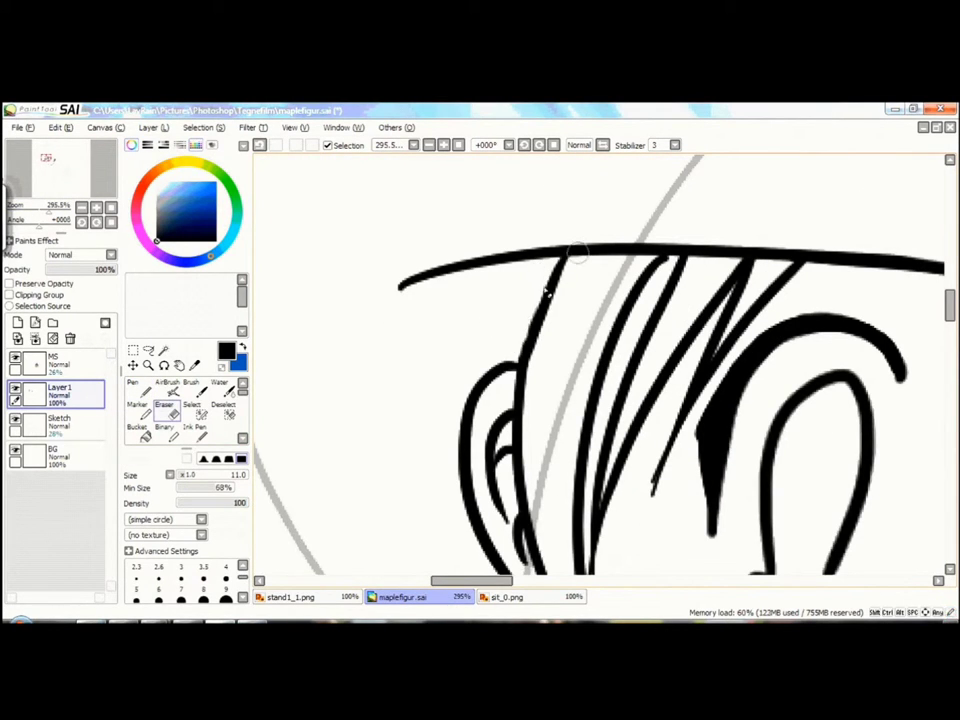
{"action": "scroll", "coordinate": [517, 349], "scroll_direction": "down", "scroll_amount": 3}
Step: Ink two parallel curved band lines across the hat, sloping down to the brim's right end
{"action": "key", "text": "n"}
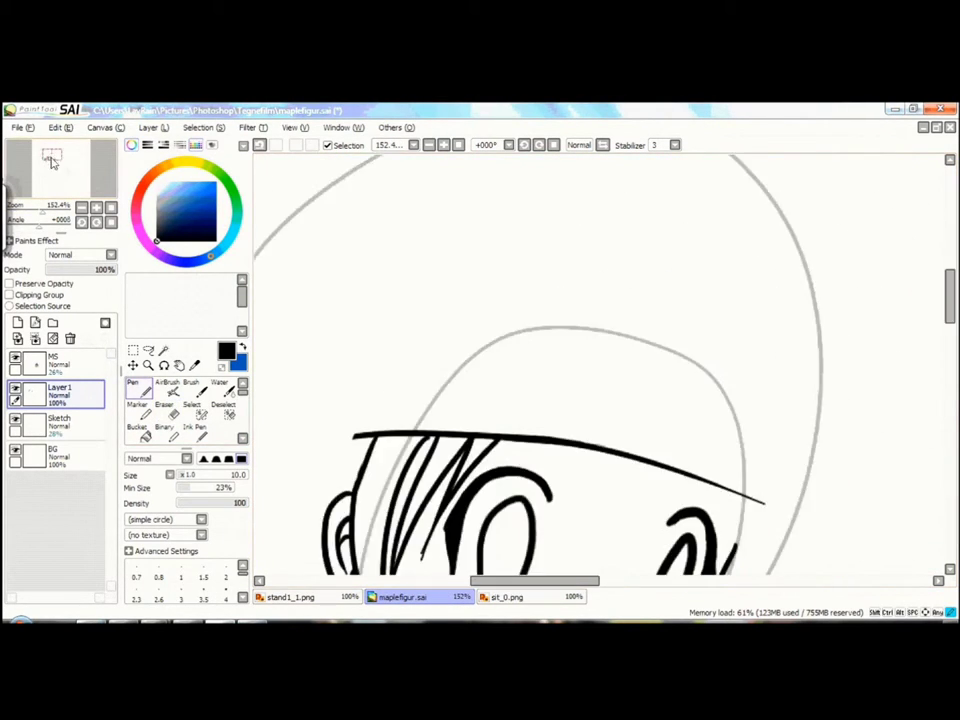
{"action": "mouse_move", "coordinate": [437, 480]}
{"action": "left_mouse_down"}
{"action": "mouse_move", "coordinate": [740, 188]}
{"action": "mouse_move", "coordinate": [411, 529]}
{"action": "left_mouse_up"}
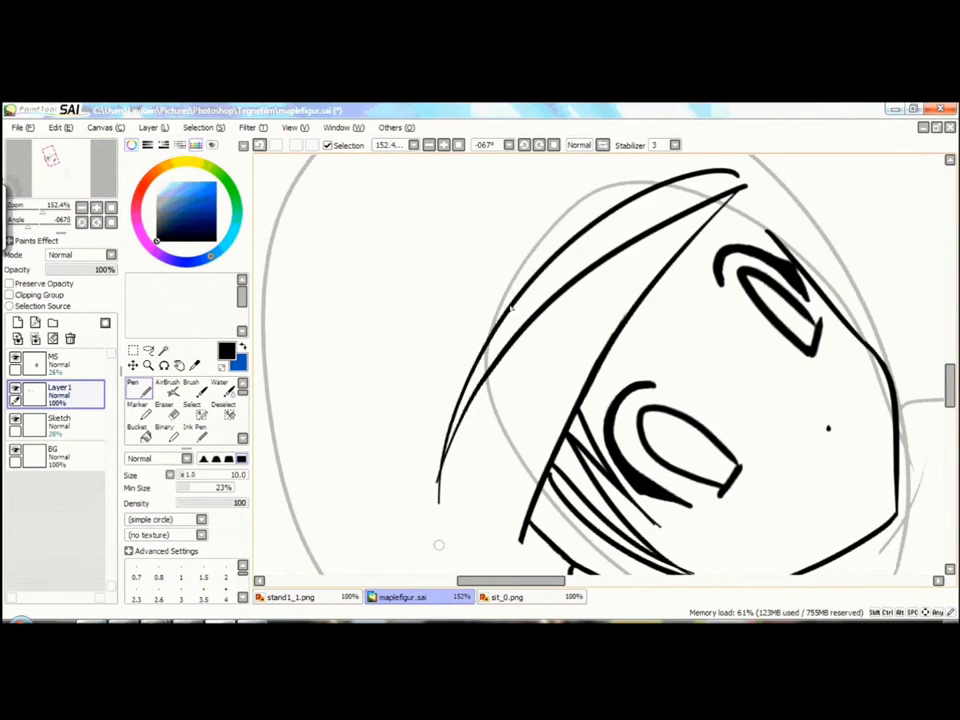
{"action": "left_click_drag", "start_coordinate": [680, 228], "coordinate": [300, 199]}
Step: Level the canvas rotation and ink a second pair of band lines just above the brim, crossing the sloping band
{"action": "left_click", "coordinate": [38, 222]}
{"action": "left_click_drag", "start_coordinate": [38, 222], "coordinate": [76, 222]}
{"action": "left_click", "coordinate": [55, 167]}
{"action": "left_click_drag", "start_coordinate": [360, 300], "coordinate": [740, 320]}
{"action": "left_click_drag", "start_coordinate": [370, 330], "coordinate": [730, 350]}
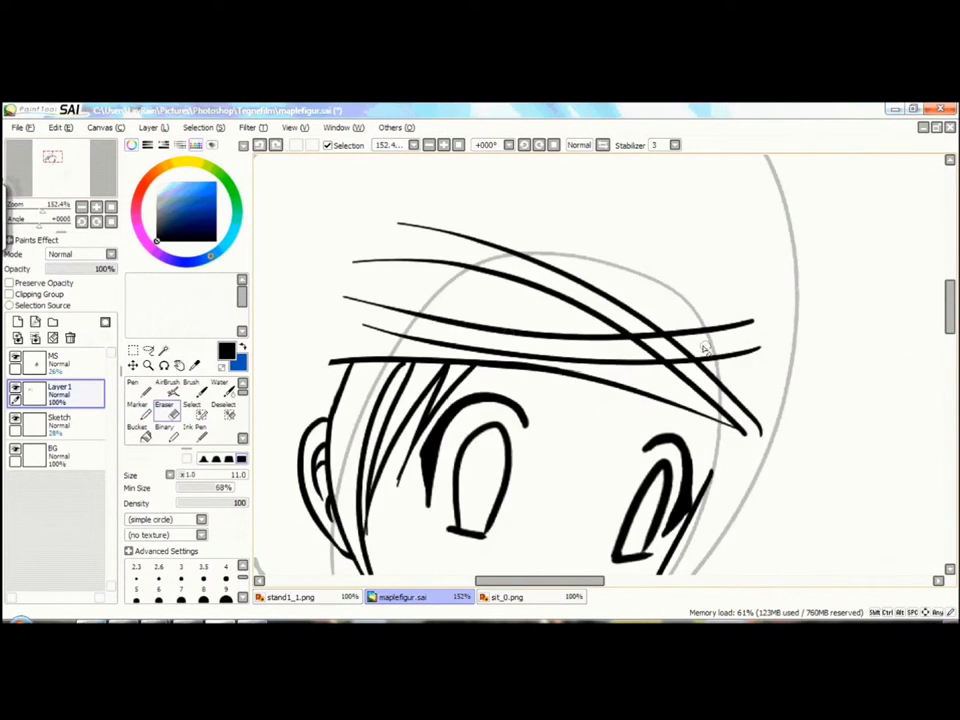
Step: Erase the sloping band's lines where they pass behind the second band
{"action": "scroll", "coordinate": [704, 348], "scroll_direction": "up", "scroll_amount": 3}
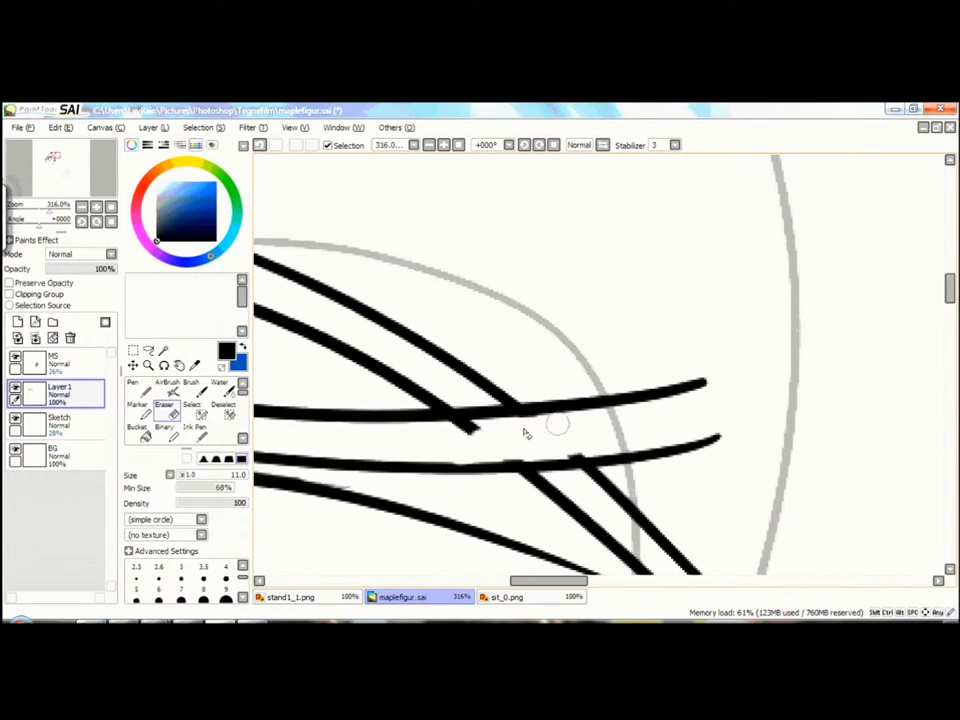
{"action": "scroll", "coordinate": [527, 460], "scroll_direction": "down", "scroll_amount": 5}
{"action": "scroll", "coordinate": [470, 380], "scroll_direction": "up", "scroll_amount": 3}
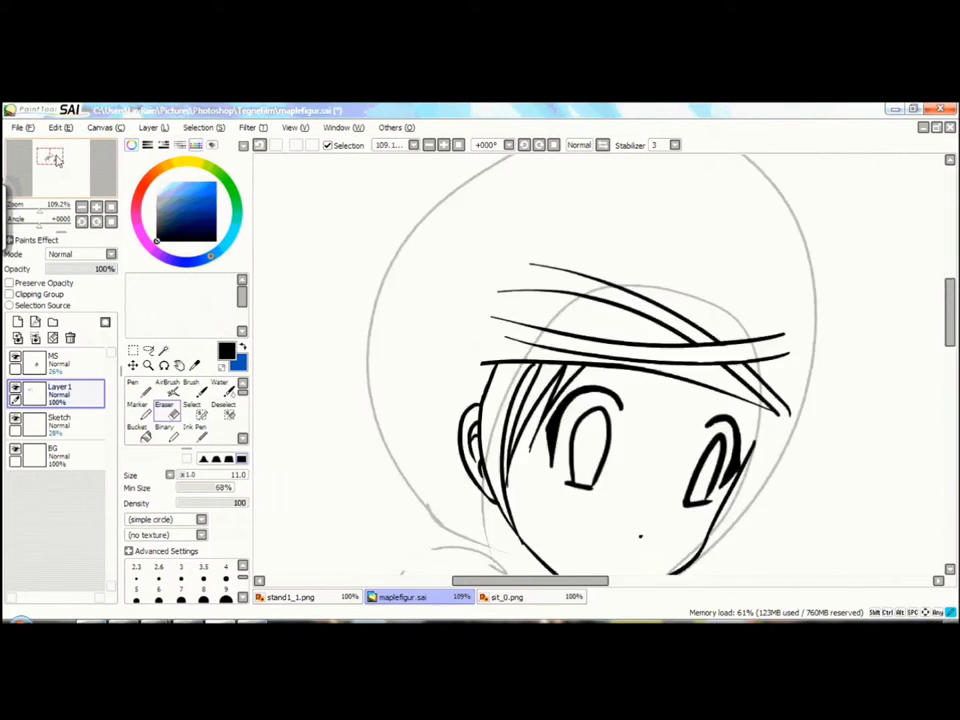
Step: Try to ink the hat's upper curve above the crossed bands
{"action": "key", "text": "n"}
{"action": "mouse_move", "coordinate": [531, 240]}
{"action": "left_mouse_down"}
{"action": "mouse_move", "coordinate": [420, 362]}
{"action": "mouse_move", "coordinate": [440, 290]}
{"action": "mouse_move", "coordinate": [500, 230]}
{"action": "mouse_move", "coordinate": [580, 200]}
{"action": "mouse_move", "coordinate": [650, 190]}
{"action": "left_mouse_up"}
{"action": "key", "text": "ctrl+z"}
{"action": "key", "text": "ctrl+z"}
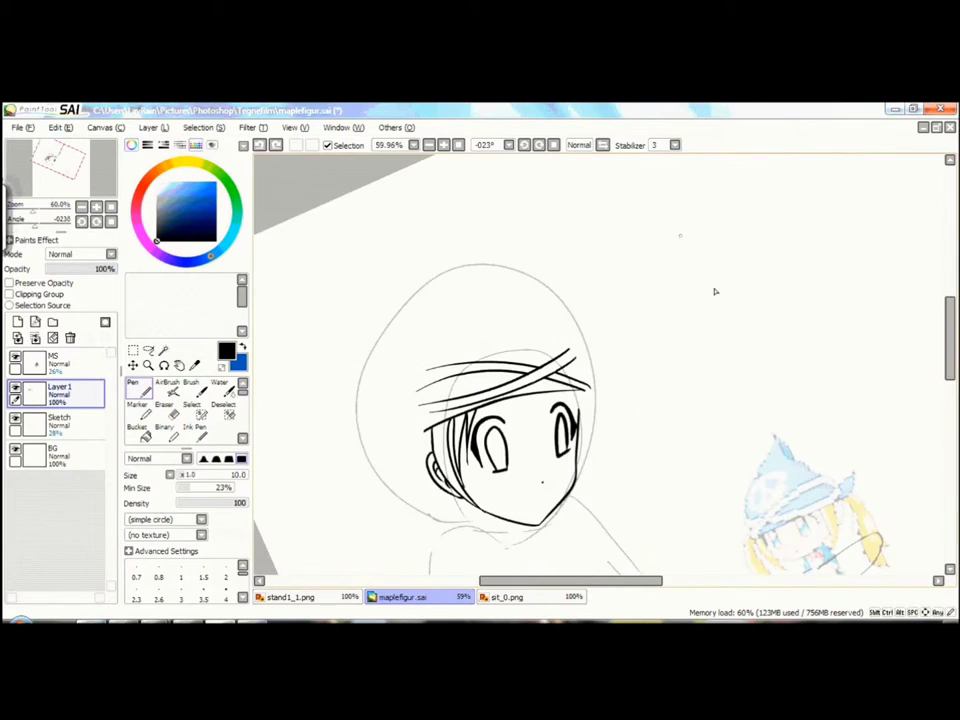
Step: Handwrite the note "Omg! Its easy To see that is" beside the head and erase it with a size 100 eraser
{"action": "left_click_drag", "start_coordinate": [632, 189], "coordinate": [778, 214]}
{"action": "left_click_drag", "start_coordinate": [574, 300], "coordinate": [672, 424]}
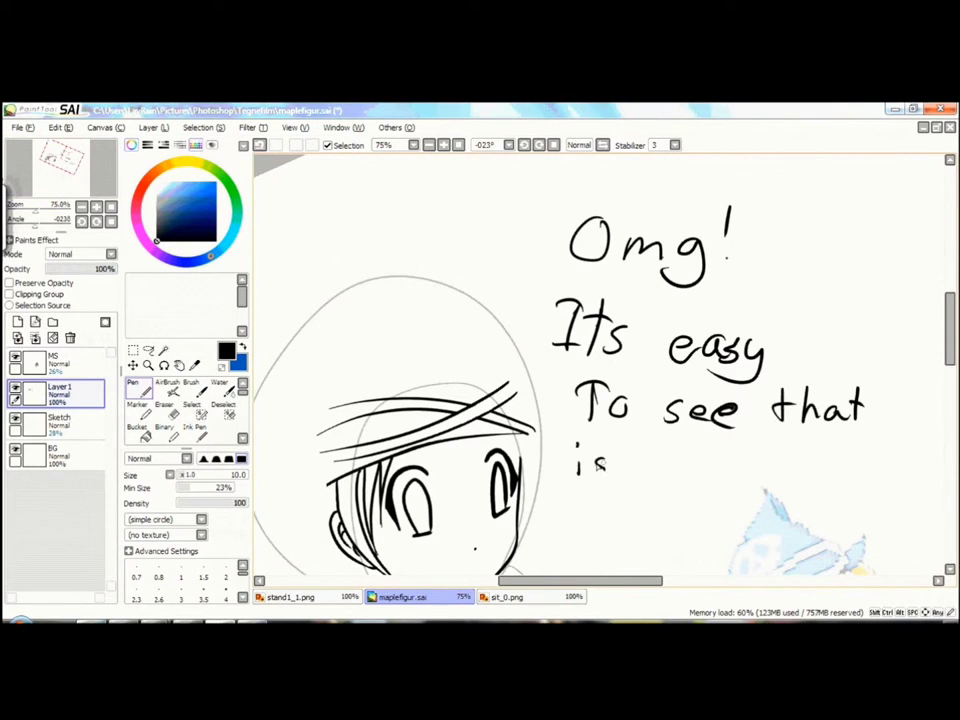
{"action": "left_click", "coordinate": [164, 404]}
{"action": "mouse_move", "coordinate": [570, 240]}
{"action": "left_mouse_down"}
{"action": "mouse_move", "coordinate": [634, 439]}
{"action": "mouse_move", "coordinate": [700, 500]}
{"action": "left_mouse_up"}
{"action": "left_click_drag", "start_coordinate": [60, 218], "coordinate": [43, 218]}
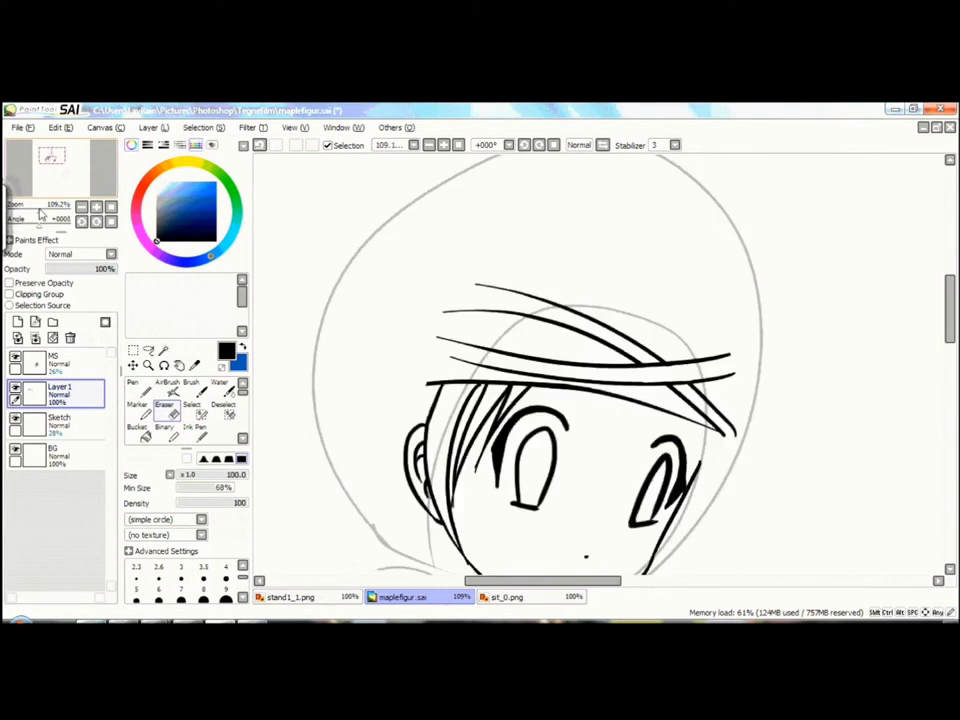
Step: Fade Layer1 to 29% opacity and rough out the hat's crown and pointed tip on the Sketch layer
{"action": "left_click", "coordinate": [60, 421]}
{"action": "left_click", "coordinate": [133, 383]}
{"action": "left_click", "coordinate": [15, 388]}
{"action": "left_click_drag", "start_coordinate": [600, 205], "coordinate": [388, 221]}
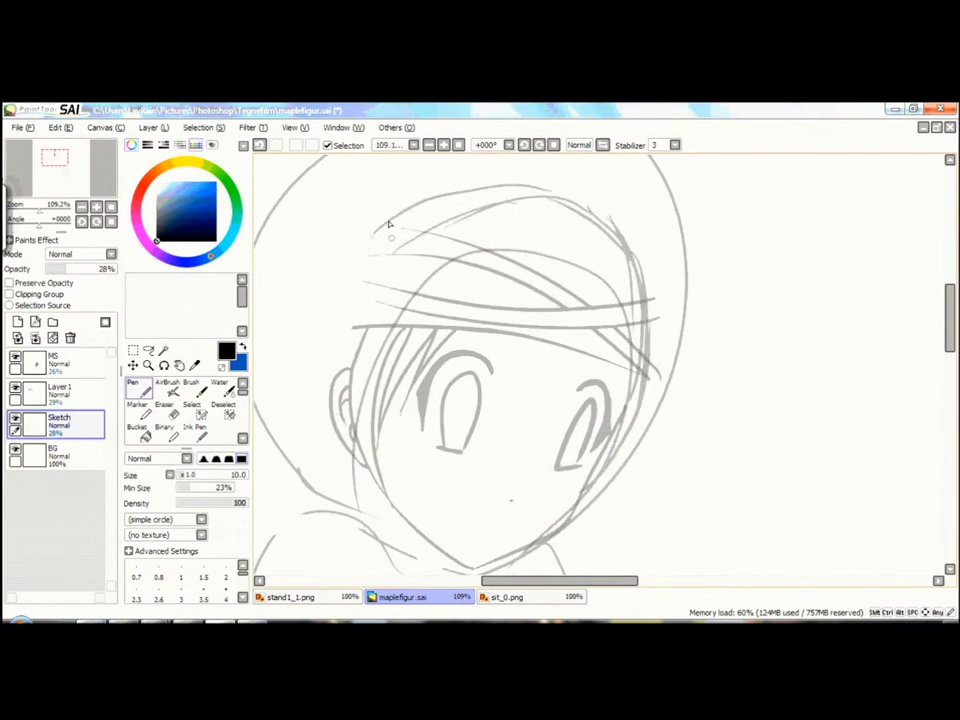
{"action": "scroll", "coordinate": [592, 277], "scroll_direction": "up", "scroll_amount": 2}
{"action": "key", "text": "ctrl+z"}
{"action": "scroll", "coordinate": [588, 285], "scroll_direction": "left", "scroll_amount": 2}
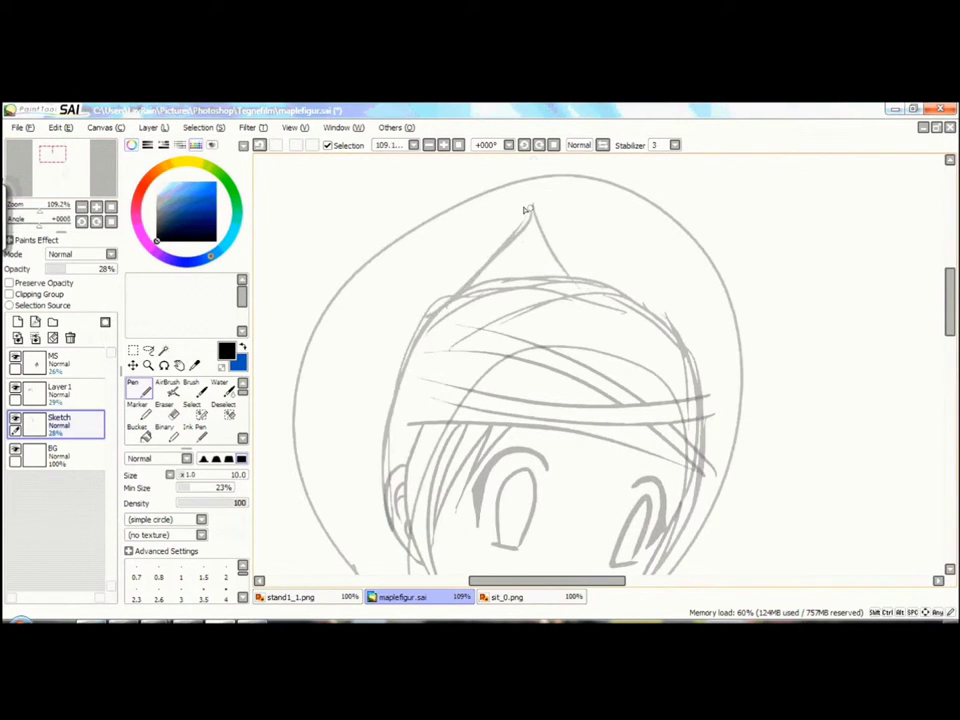
Step: Restore Layer1 to 100% opacity and ink rounded right ends on the two crossed hat bands
{"action": "left_click", "coordinate": [60, 390]}
{"action": "left_click", "coordinate": [15, 388]}
{"action": "scroll", "coordinate": [550, 300], "scroll_direction": "down", "scroll_amount": 4}
{"action": "scroll", "coordinate": [550, 300], "scroll_direction": "up", "scroll_amount": 5}
{"action": "left_click", "coordinate": [60, 421]}
{"action": "scroll", "coordinate": [551, 301], "scroll_direction": "up", "scroll_amount": 2}
{"action": "left_click", "coordinate": [60, 390]}
{"action": "scroll", "coordinate": [580, 476], "scroll_direction": "up", "scroll_amount": 2}
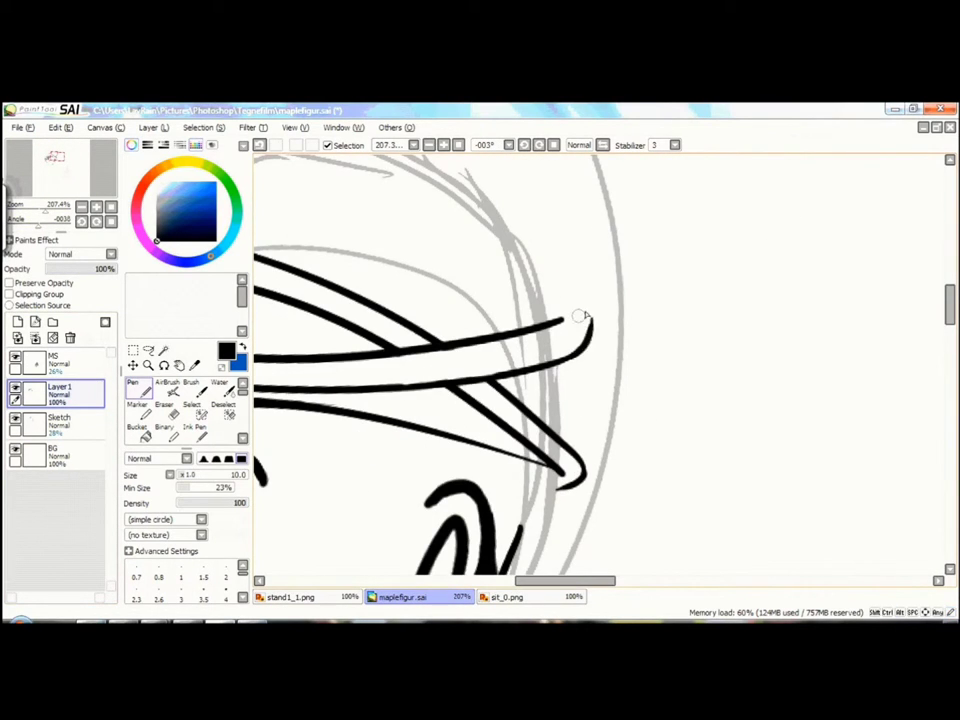
Step: Ink the hat's right edge past the band ends and erase the part crossing the upper band end
{"action": "scroll", "coordinate": [558, 325], "scroll_direction": "down", "scroll_amount": 2}
{"action": "left_click_drag", "start_coordinate": [551, 255], "coordinate": [571, 440]}
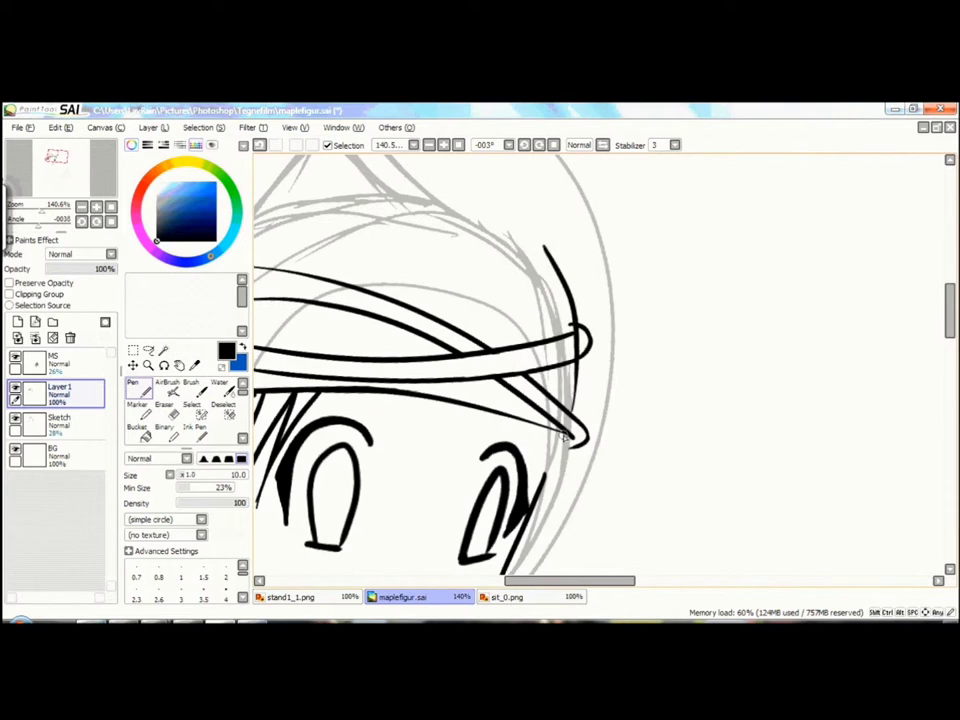
{"action": "key", "text": "e"}
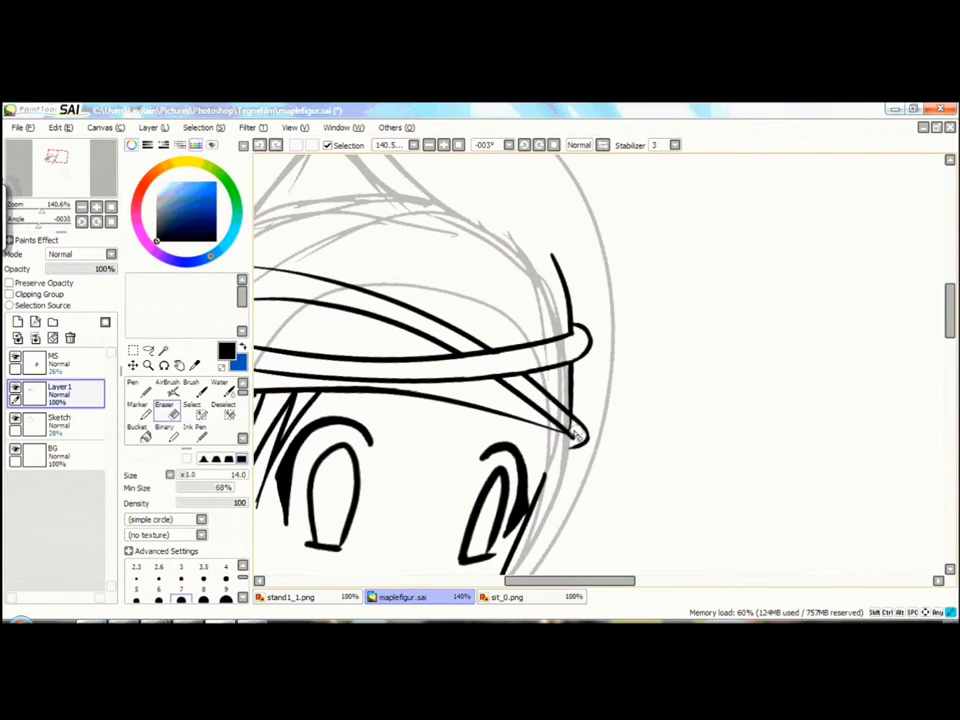
Step: Ink hair strands hanging below the bands beside the right eye and cheek
{"action": "key", "text": "n"}
{"action": "scroll", "coordinate": [575, 432], "scroll_direction": "up", "scroll_amount": 2}
{"action": "scroll", "coordinate": [555, 348], "scroll_direction": "down", "scroll_amount": 5}
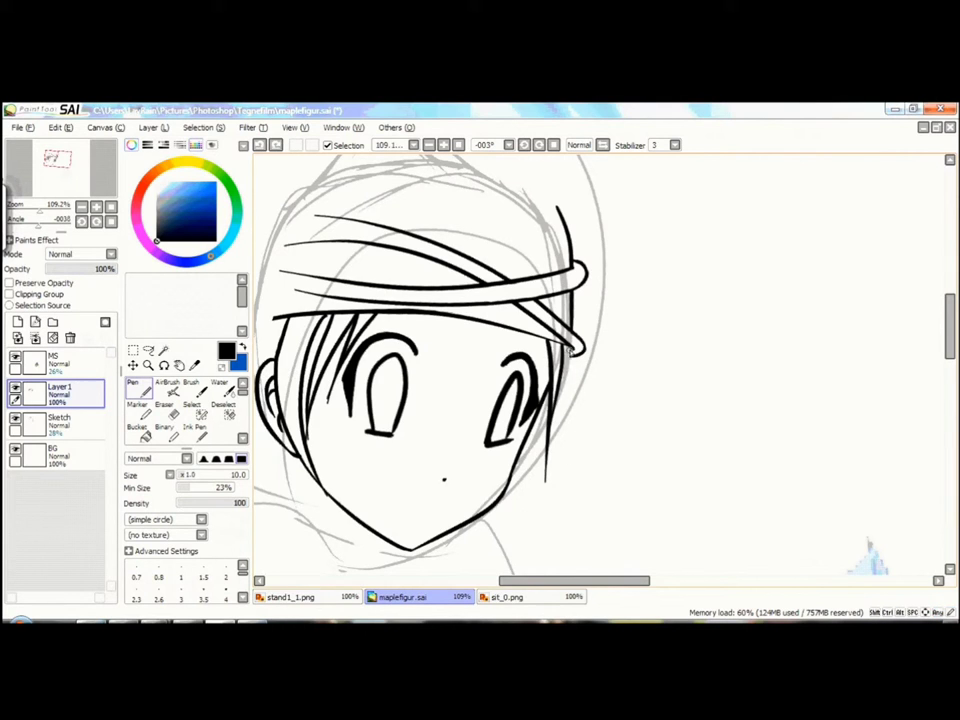
Step: Ink the hat's crown outline with its pointed tip, running down both sides to the bands and brim
{"action": "left_click_drag", "start_coordinate": [222, 349], "coordinate": [425, 317]}
{"action": "left_click_drag", "start_coordinate": [765, 200], "coordinate": [640, 340]}
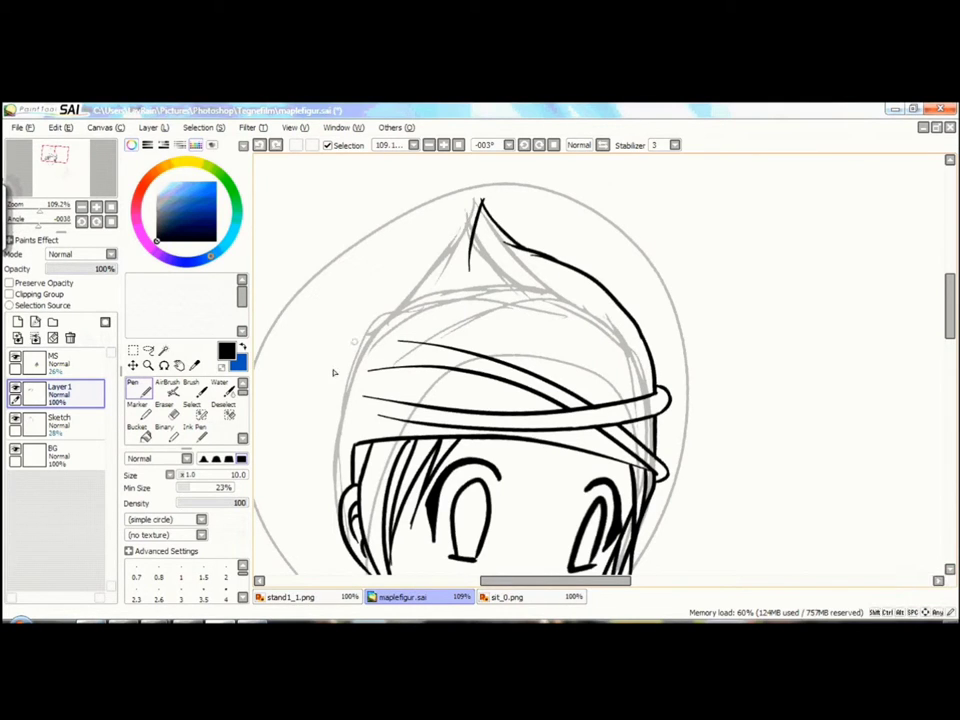
{"action": "scroll", "coordinate": [555, 380], "scroll_direction": "down", "scroll_amount": 4}
{"action": "scroll", "coordinate": [578, 339], "scroll_direction": "up", "scroll_amount": 7}
{"action": "scroll", "coordinate": [634, 386], "scroll_direction": "down", "scroll_amount": 1}
{"action": "left_click", "coordinate": [72, 148]}
{"action": "mouse_move", "coordinate": [440, 257]}
{"action": "left_mouse_down"}
{"action": "mouse_move", "coordinate": [427, 362]}
{"action": "mouse_move", "coordinate": [335, 450]}
{"action": "left_mouse_up"}
{"action": "left_click_drag", "start_coordinate": [334, 541], "coordinate": [499, 421]}
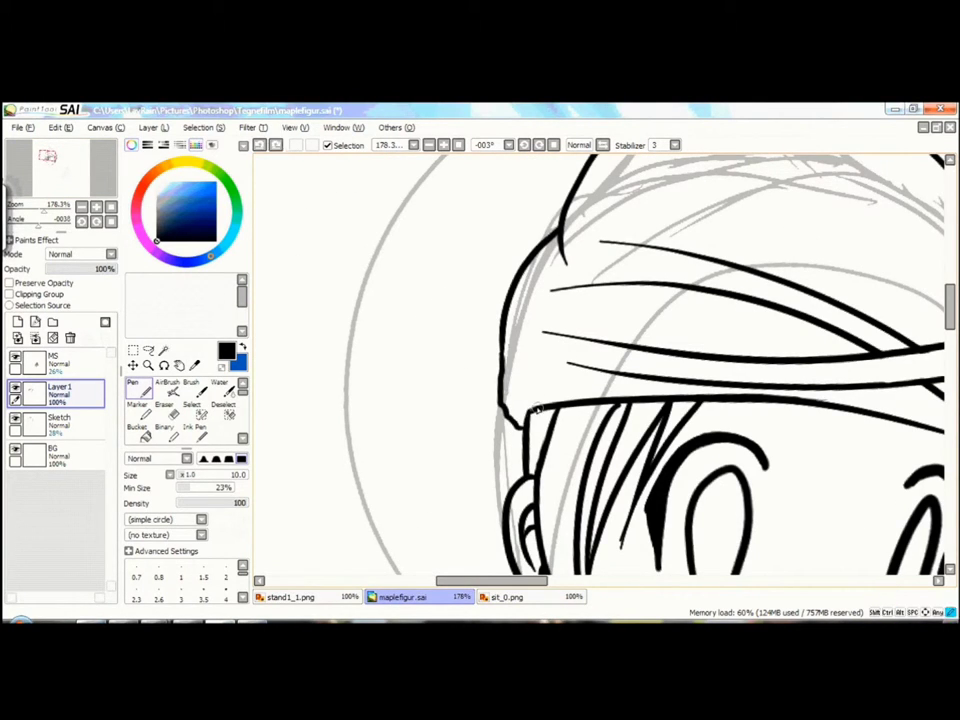
Step: Ink a knot with two pointed cloth tails at the hat's lower left edge and clean up the tail outlines
{"action": "mouse_move", "coordinate": [505, 415]}
{"action": "left_mouse_down"}
{"action": "mouse_move", "coordinate": [560, 315]}
{"action": "mouse_move", "coordinate": [386, 369]}
{"action": "mouse_move", "coordinate": [462, 322]}
{"action": "left_mouse_up"}
{"action": "key", "text": "ctrl+z"}
{"action": "mouse_move", "coordinate": [540, 290]}
{"action": "left_mouse_down"}
{"action": "mouse_move", "coordinate": [318, 288]}
{"action": "mouse_move", "coordinate": [447, 322]}
{"action": "left_mouse_up"}
{"action": "key", "text": "e"}
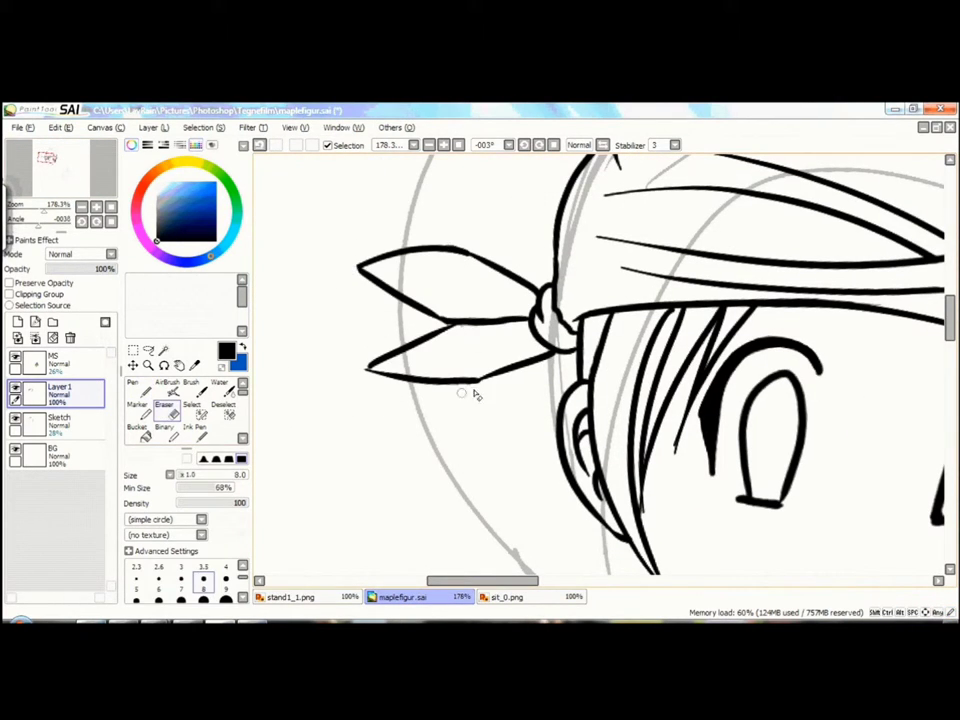
Step: Add short crease lines inside the two cloth tails next to the knot
{"action": "key", "text": "n"}
{"action": "scroll", "coordinate": [454, 399], "scroll_direction": "down", "scroll_amount": 3}
{"action": "scroll", "coordinate": [454, 399], "scroll_direction": "up", "scroll_amount": 4}
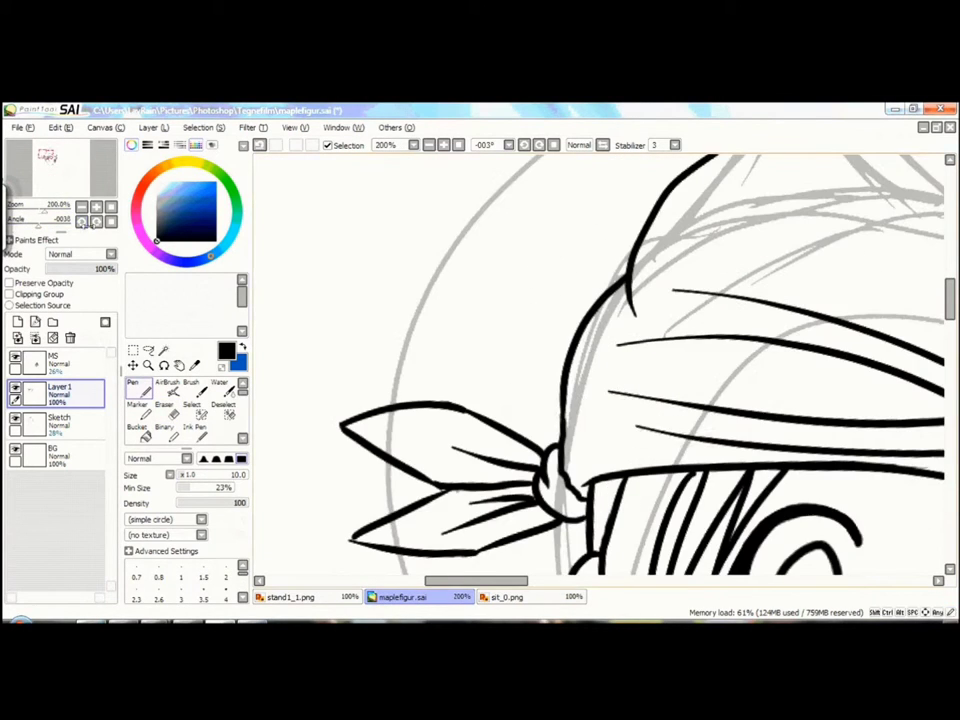
Step: Extend the lower band to the hat's left edge, erase the edge between its lines, and round off its end
{"action": "scroll", "coordinate": [706, 440], "scroll_direction": "up", "scroll_amount": 2}
{"action": "key", "text": "e"}
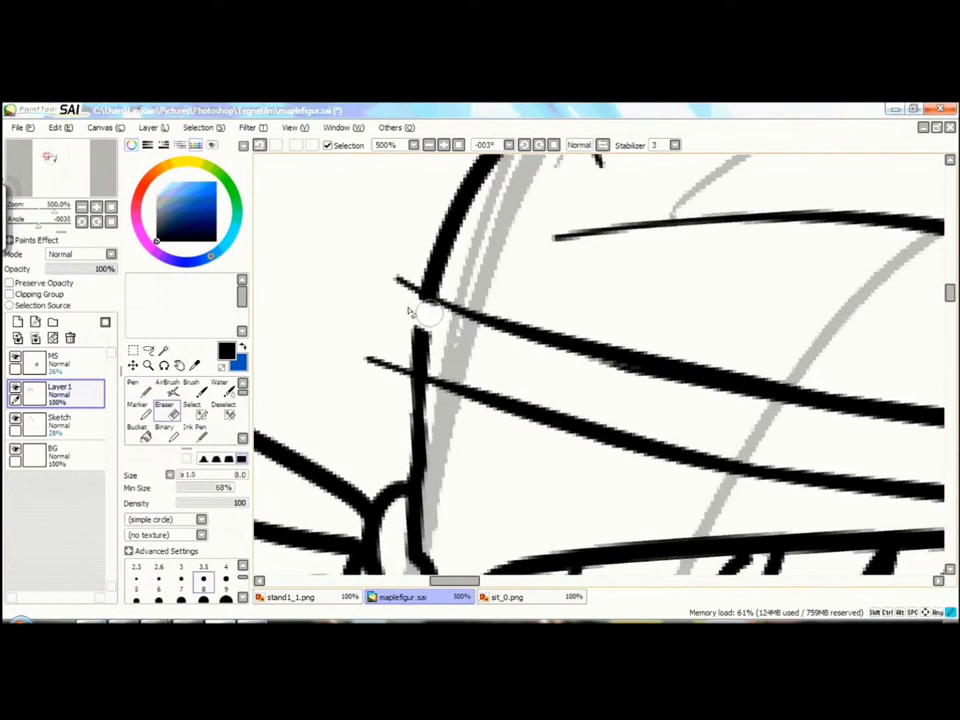
{"action": "scroll", "coordinate": [40, 219], "scroll_direction": "down", "scroll_amount": 4}
{"action": "scroll", "coordinate": [602, 315], "scroll_direction": "up", "scroll_amount": 6}
{"action": "key", "text": "n"}
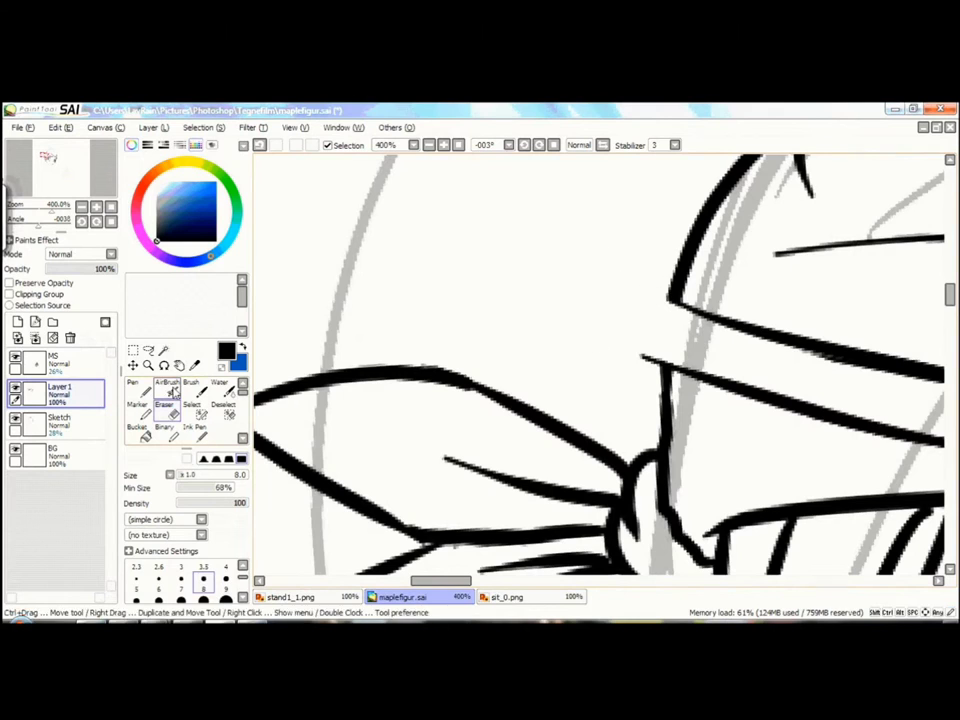
{"action": "left_click_drag", "start_coordinate": [60, 204], "coordinate": [30, 218]}
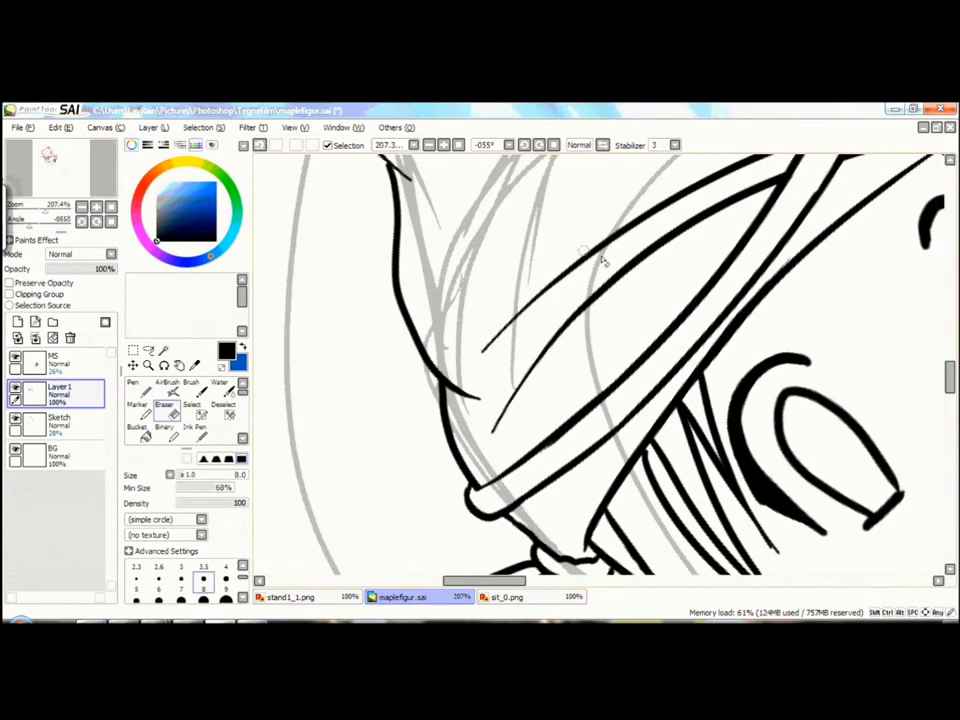
Step: Erase the excess line ends at the upper band's left edge and round off the band's end beside the crown
{"action": "key", "text": "Home"}
{"action": "scroll", "coordinate": [70, 162], "scroll_direction": "up", "scroll_amount": 3}
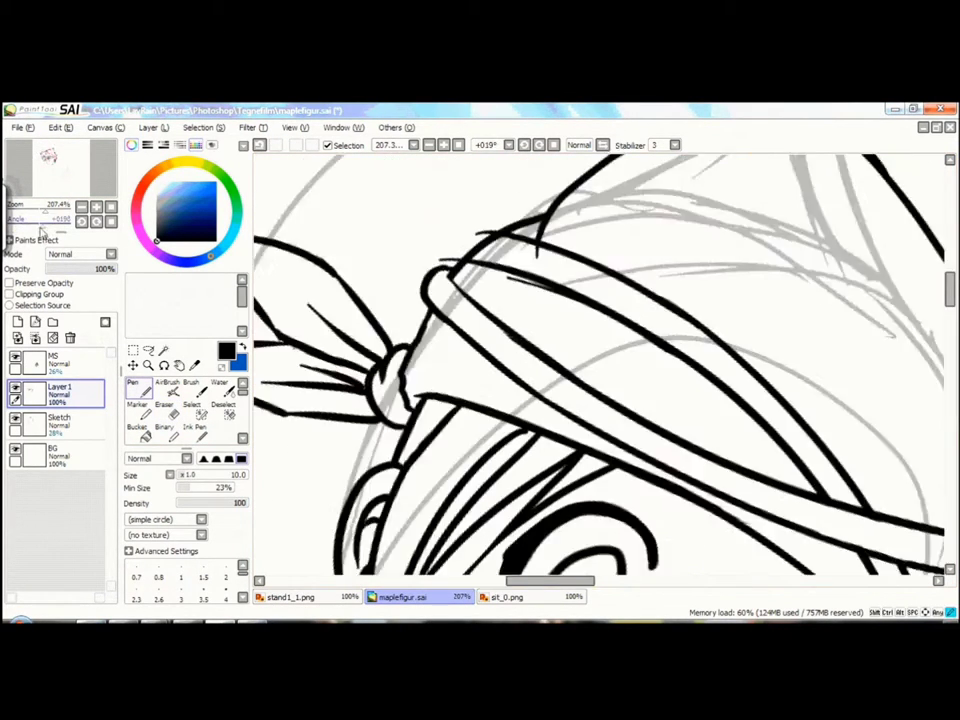
{"action": "key", "text": "e"}
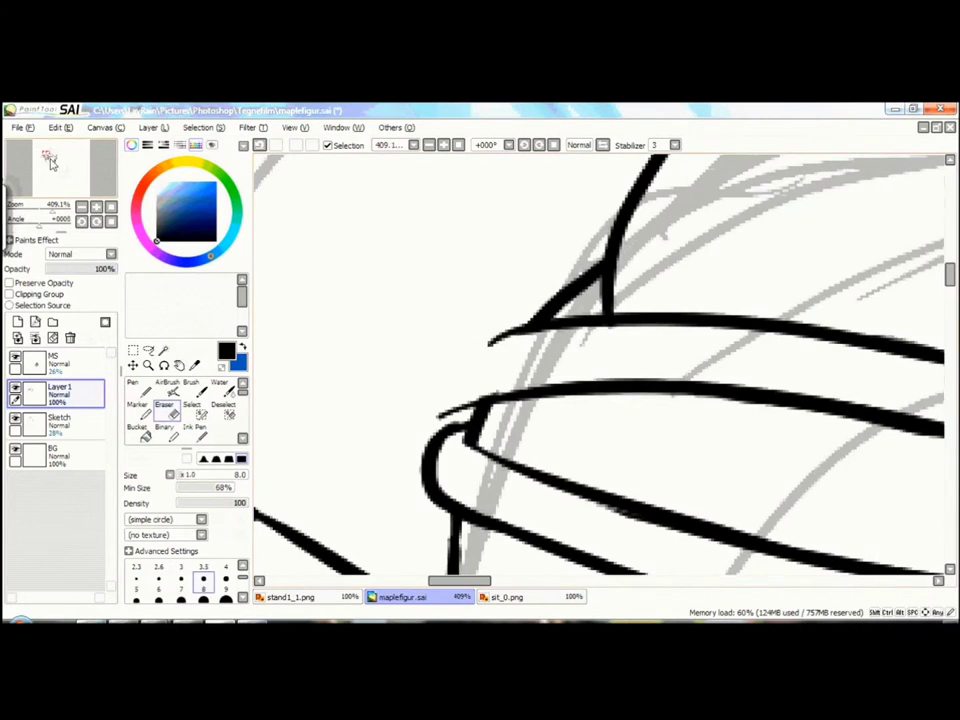
{"action": "key", "text": "n"}
{"action": "scroll", "coordinate": [290, 356], "scroll_direction": "down", "scroll_amount": 10}
{"action": "scroll", "coordinate": [612, 340], "scroll_direction": "up", "scroll_amount": 8}
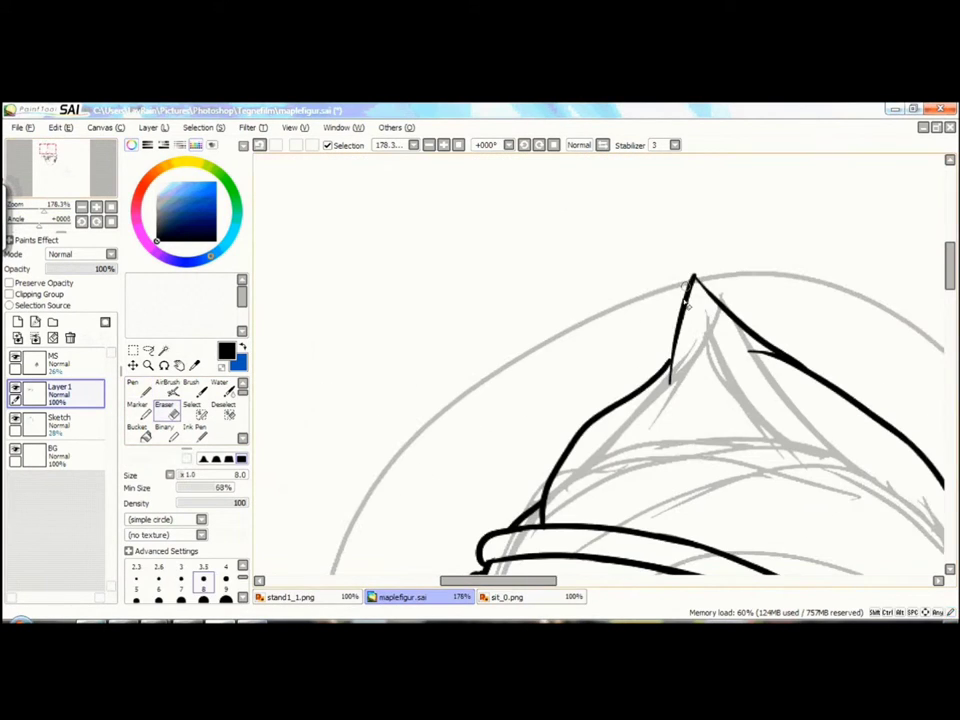
{"action": "scroll", "coordinate": [678, 383], "scroll_direction": "up", "scroll_amount": 2}
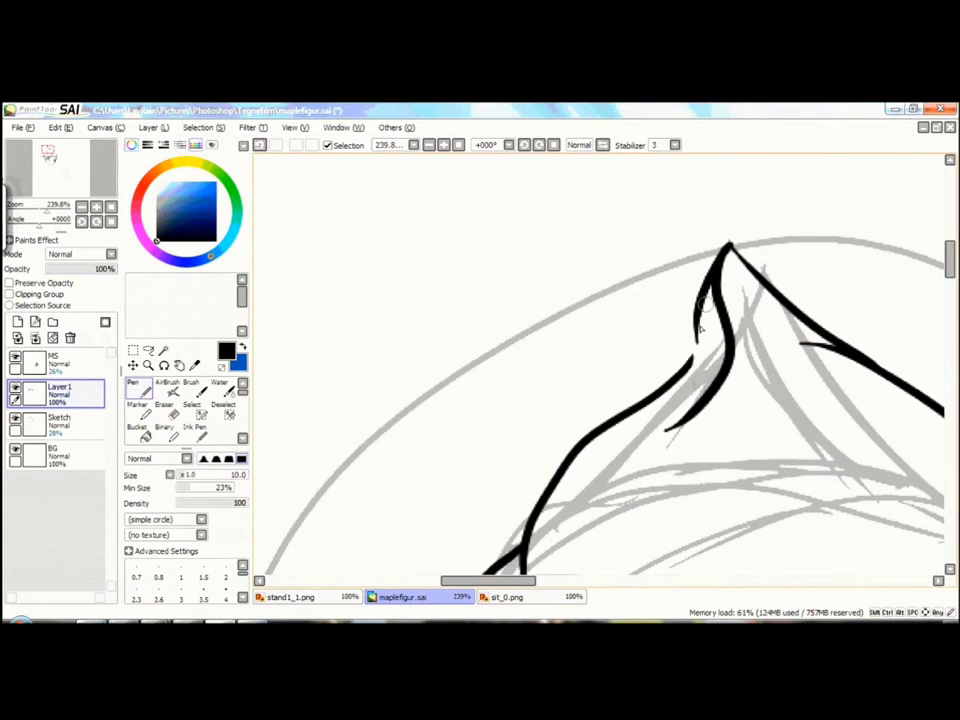
{"action": "scroll", "coordinate": [60, 190], "scroll_direction": "down", "scroll_amount": 10}
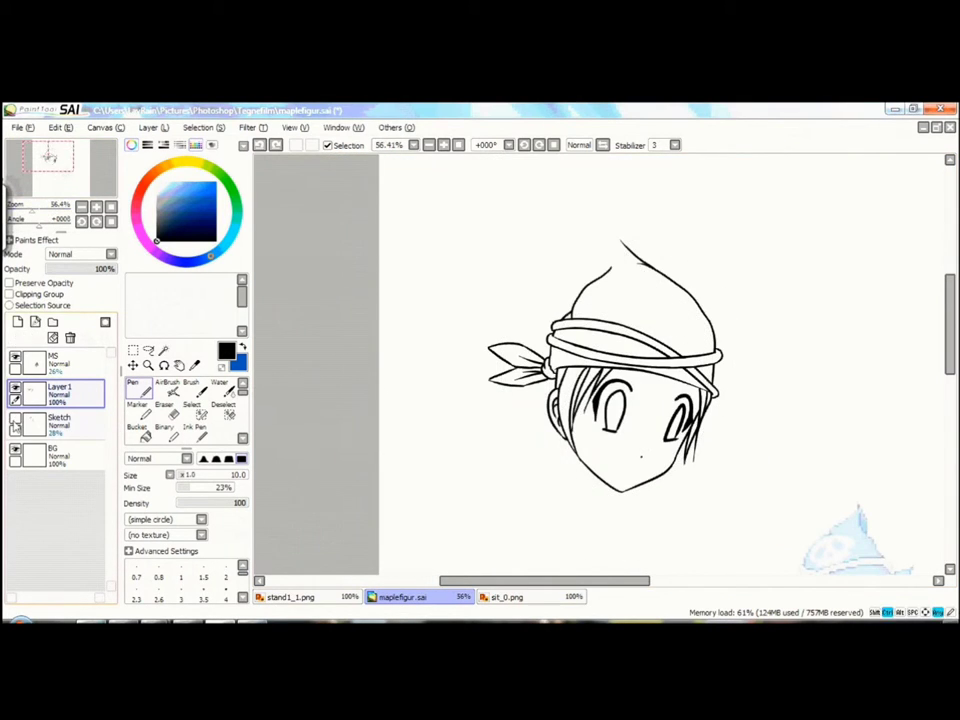
{"action": "left_click", "coordinate": [22, 128]}
{"action": "key", "text": "Escape"}
Step: Ink the outline of a skull emblem on the right half of the hat's crown, with a jagged row of teeth
{"action": "scroll", "coordinate": [540, 200], "scroll_direction": "up", "scroll_amount": 6}
{"action": "left_click_drag", "start_coordinate": [699, 311], "coordinate": [519, 284]}
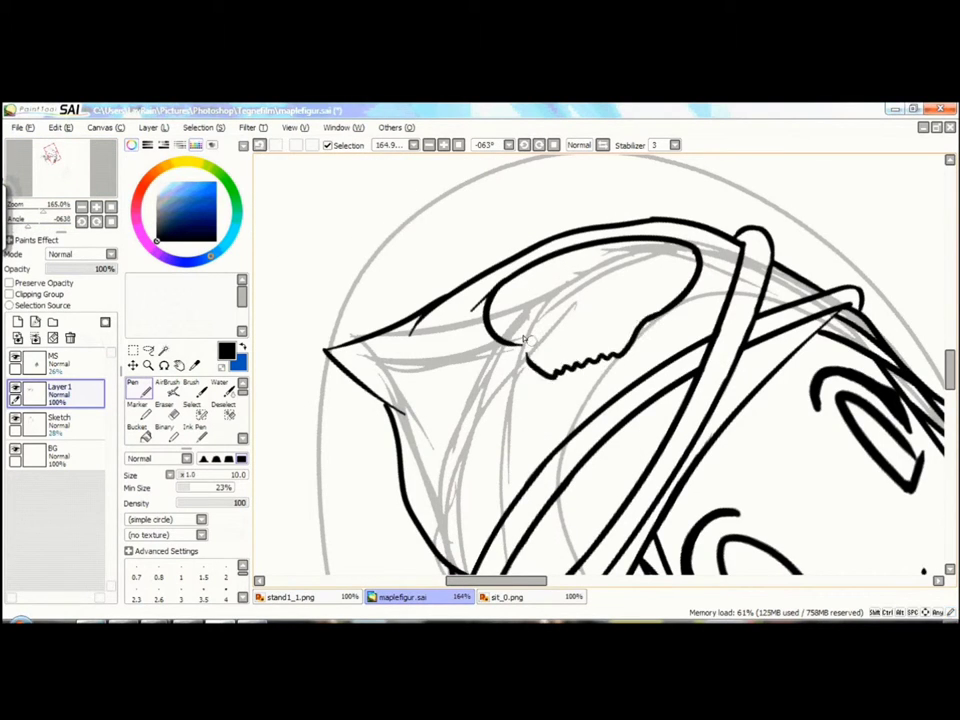
{"action": "left_click_drag", "start_coordinate": [520, 330], "coordinate": [640, 312]}
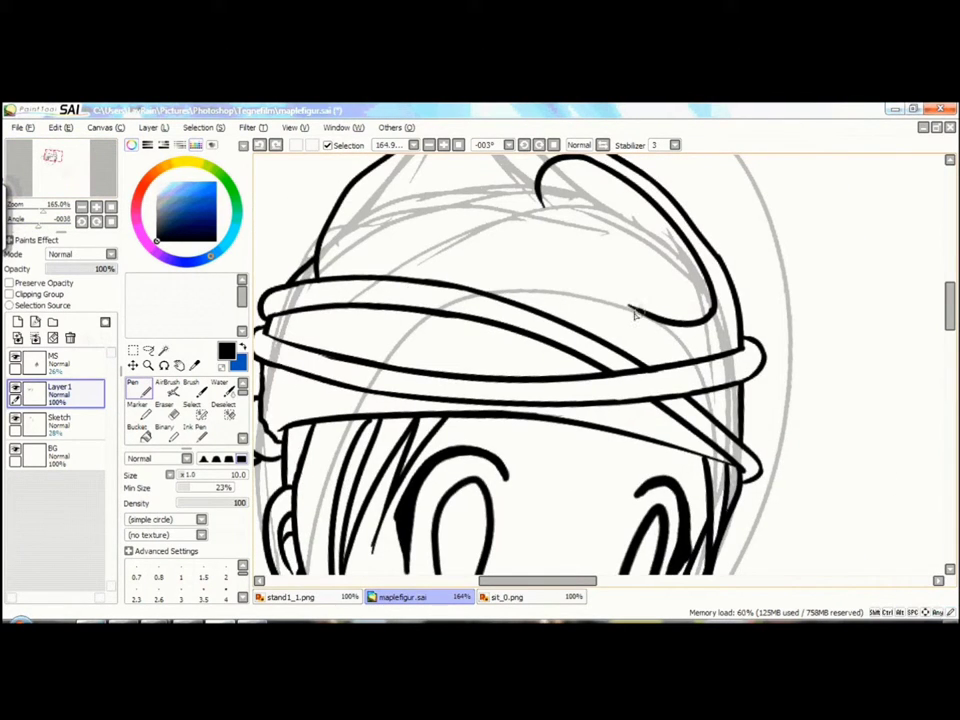
{"action": "left_click_drag", "start_coordinate": [516, 152], "coordinate": [447, 378]}
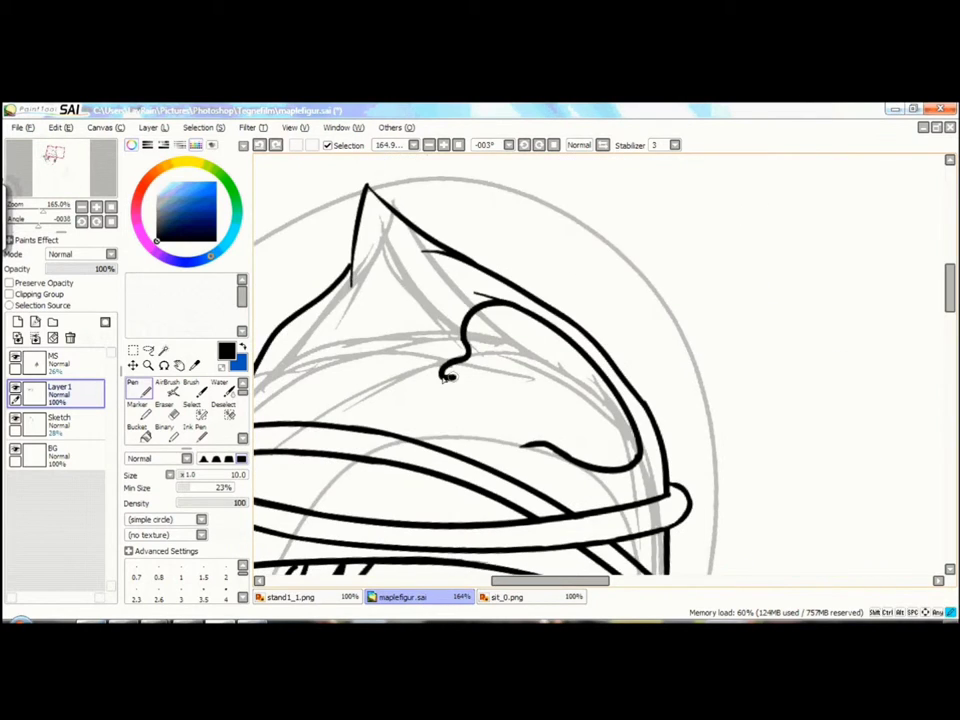
{"action": "left_click_drag", "start_coordinate": [470, 418], "coordinate": [470, 120]}
{"action": "left_click_drag", "start_coordinate": [462, 290], "coordinate": [500, 425]}
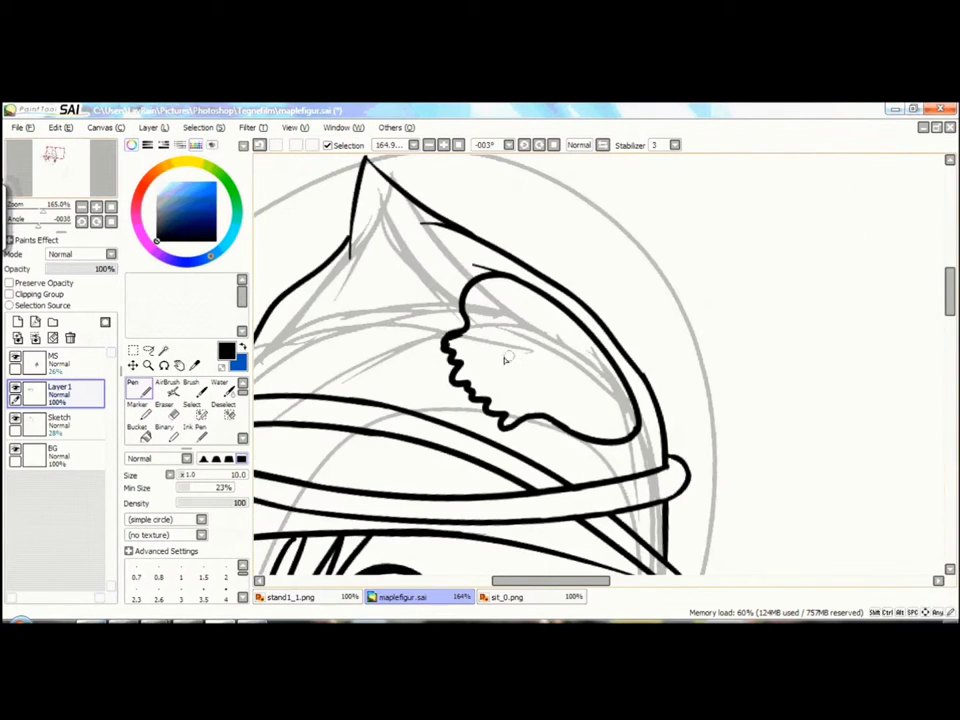
Step: Ink the skull's two eye sockets and nose hole, and erase the stray line end above the emblem
{"action": "mouse_move", "coordinate": [482, 365]}
{"action": "left_mouse_down"}
{"action": "mouse_move", "coordinate": [512, 360]}
{"action": "mouse_move", "coordinate": [378, 326]}
{"action": "left_mouse_up"}
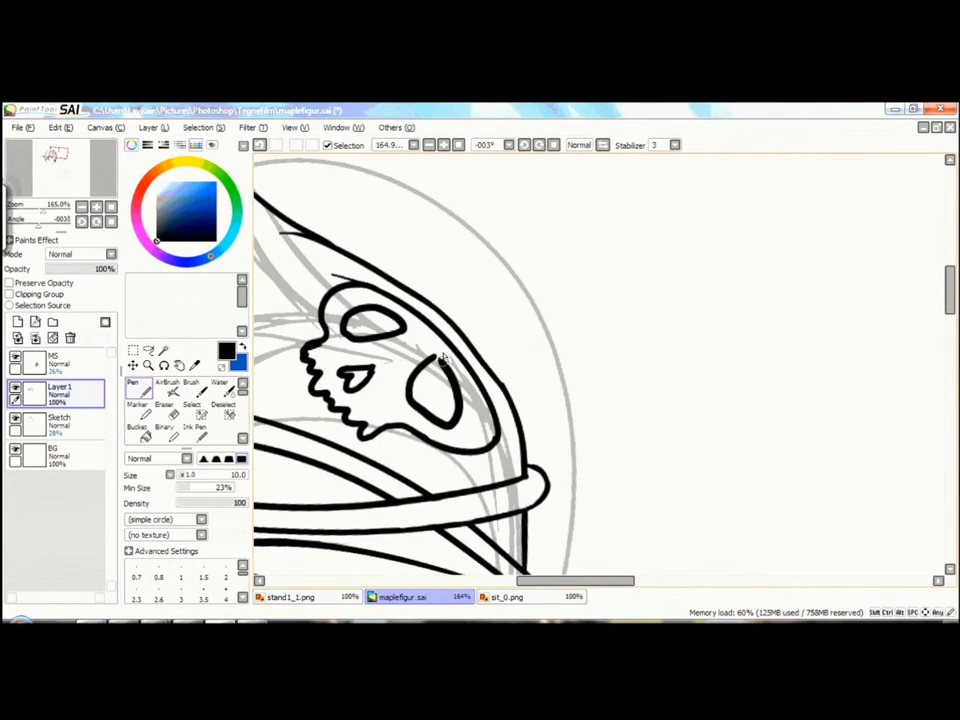
{"action": "left_click", "coordinate": [57, 157]}
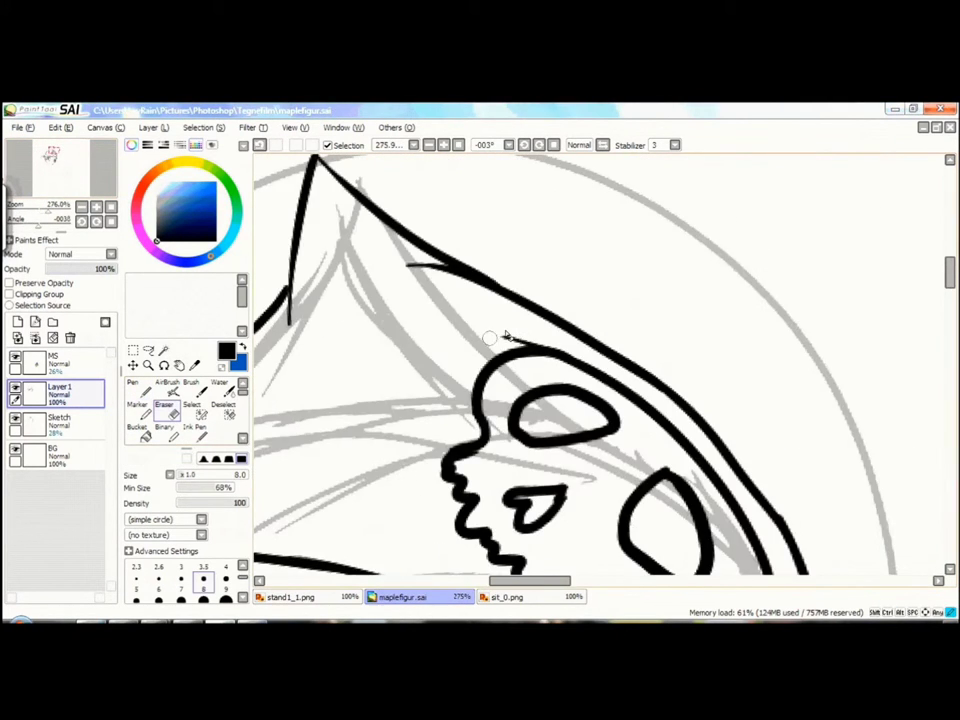
{"action": "mouse_move", "coordinate": [64, 204]}
{"action": "left_mouse_down"}
{"action": "mouse_move", "coordinate": [64, 193]}
{"action": "mouse_move", "coordinate": [22, 213]}
{"action": "mouse_move", "coordinate": [70, 204]}
{"action": "mouse_move", "coordinate": [60, 204]}
{"action": "left_mouse_up"}
{"action": "key", "text": "e"}
{"action": "key", "text": "n"}
Step: Ink the long outer contours of a ponytail falling from below the hat's knot, past the ear and chin
{"action": "scroll", "coordinate": [583, 270], "scroll_direction": "down", "scroll_amount": 1}
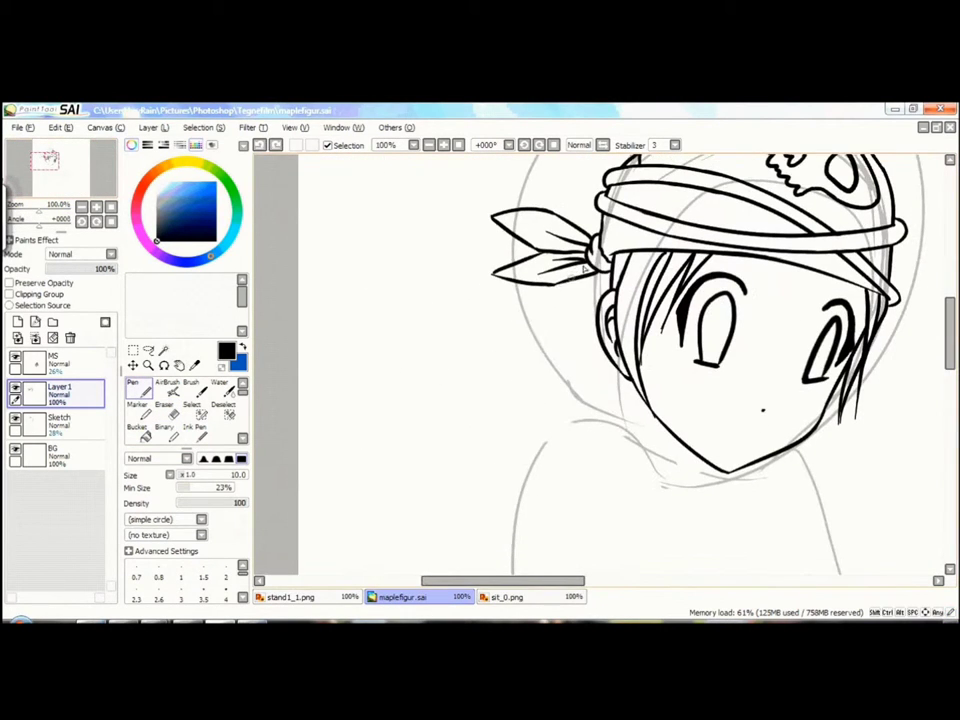
{"action": "left_click_drag", "start_coordinate": [434, 225], "coordinate": [405, 430]}
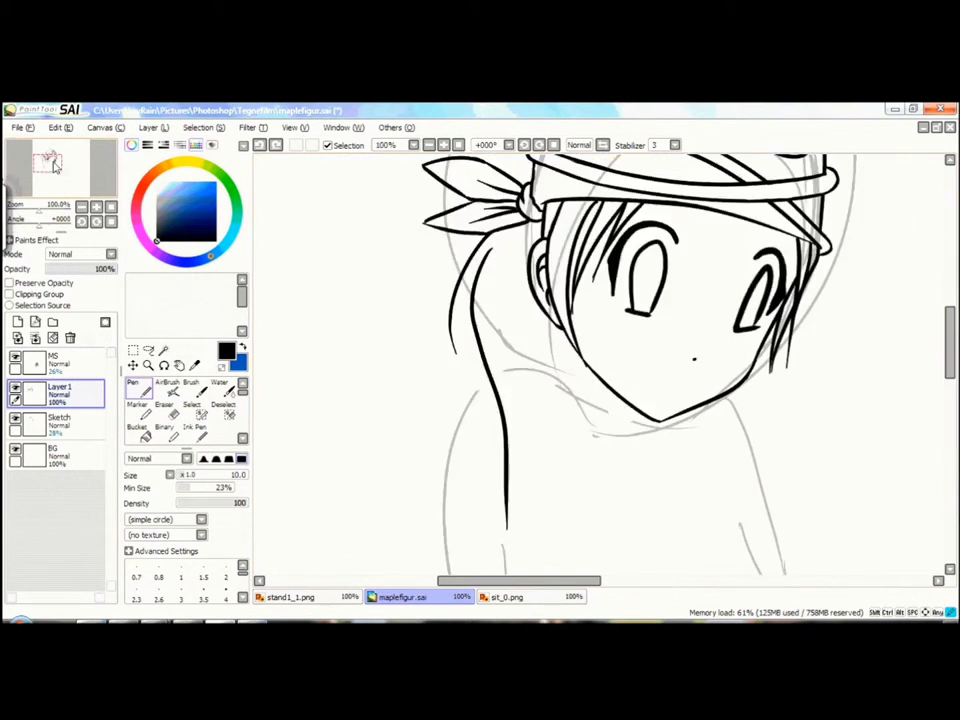
{"action": "scroll", "coordinate": [448, 290], "scroll_direction": "up", "scroll_amount": 1}
{"action": "scroll", "coordinate": [448, 290], "scroll_direction": "down", "scroll_amount": 2}
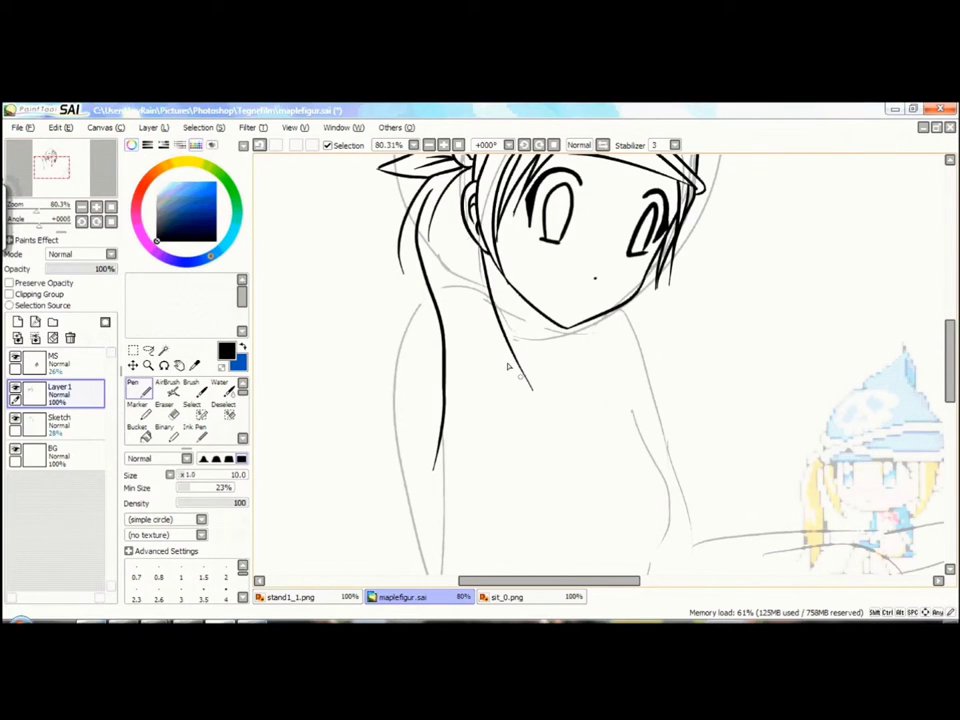
{"action": "left_click_drag", "start_coordinate": [471, 214], "coordinate": [533, 497]}
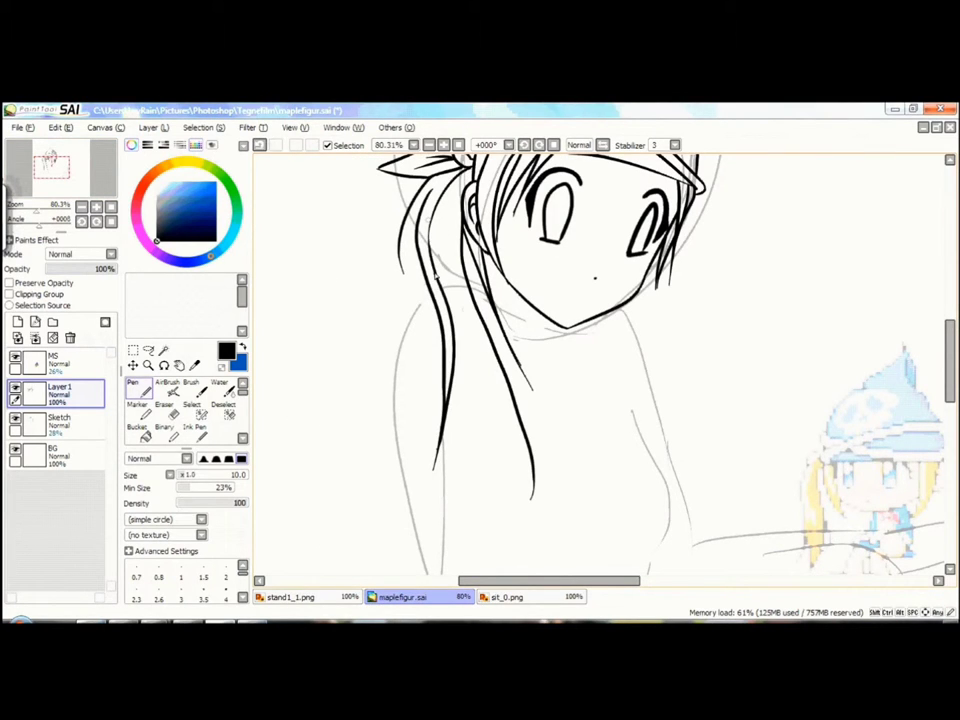
Step: Ink wavy inner strands and tapering tips along the lower part of the ponytail, replacing the first tip stroke
{"action": "scroll", "coordinate": [469, 238], "scroll_direction": "up", "scroll_amount": 1}
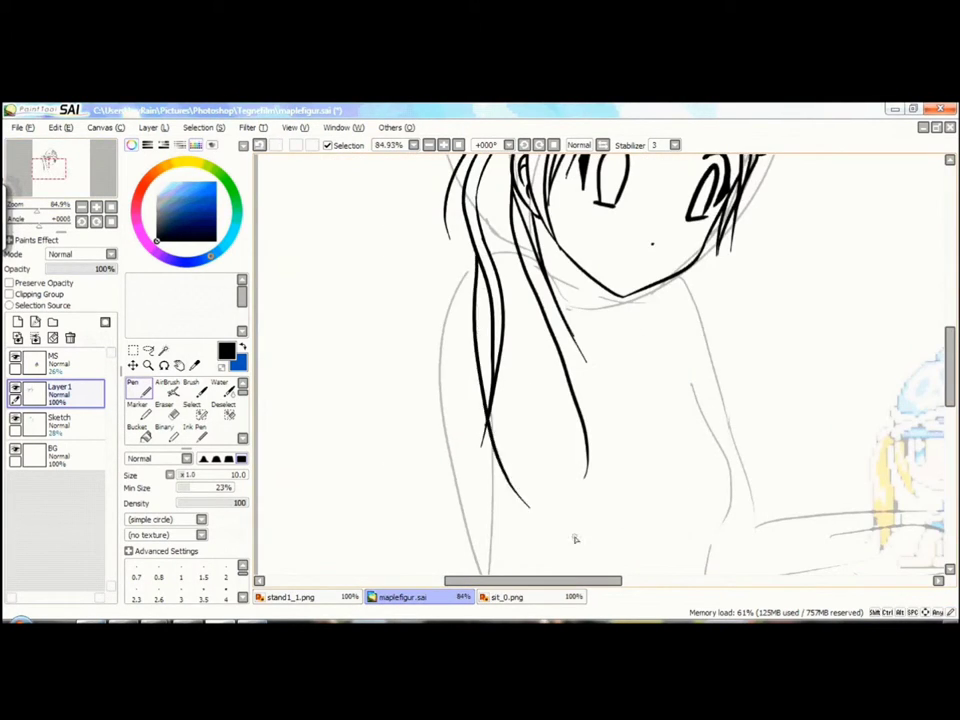
{"action": "key", "text": "ctrl+z"}
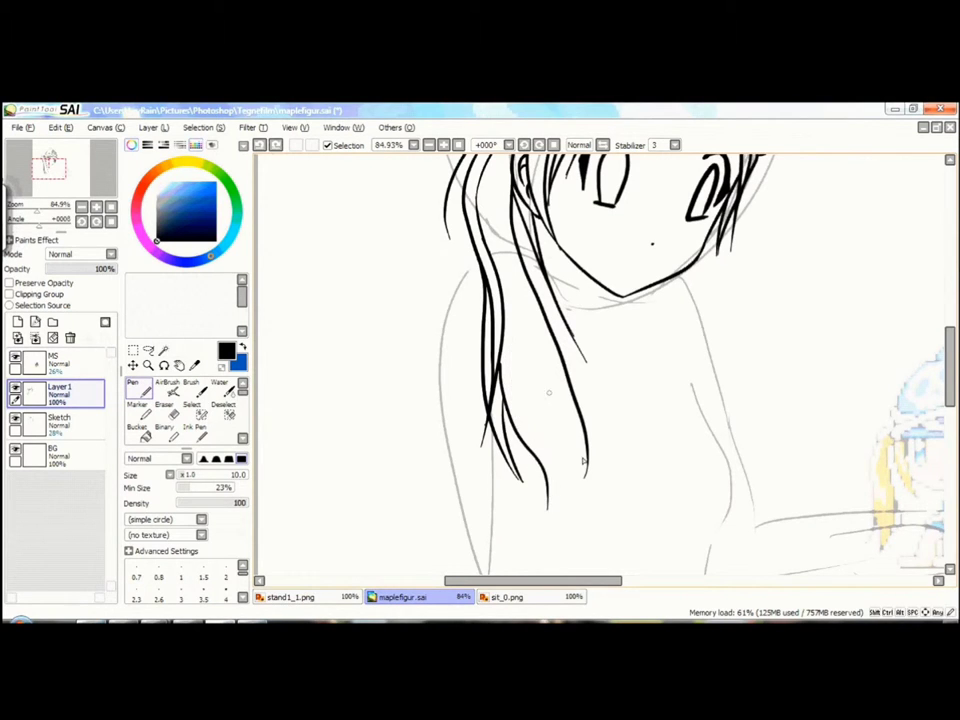
{"action": "scroll", "coordinate": [592, 554], "scroll_direction": "up", "scroll_amount": 2}
{"action": "scroll", "coordinate": [519, 497], "scroll_direction": "down", "scroll_amount": 2}
{"action": "left_click", "coordinate": [55, 155]}
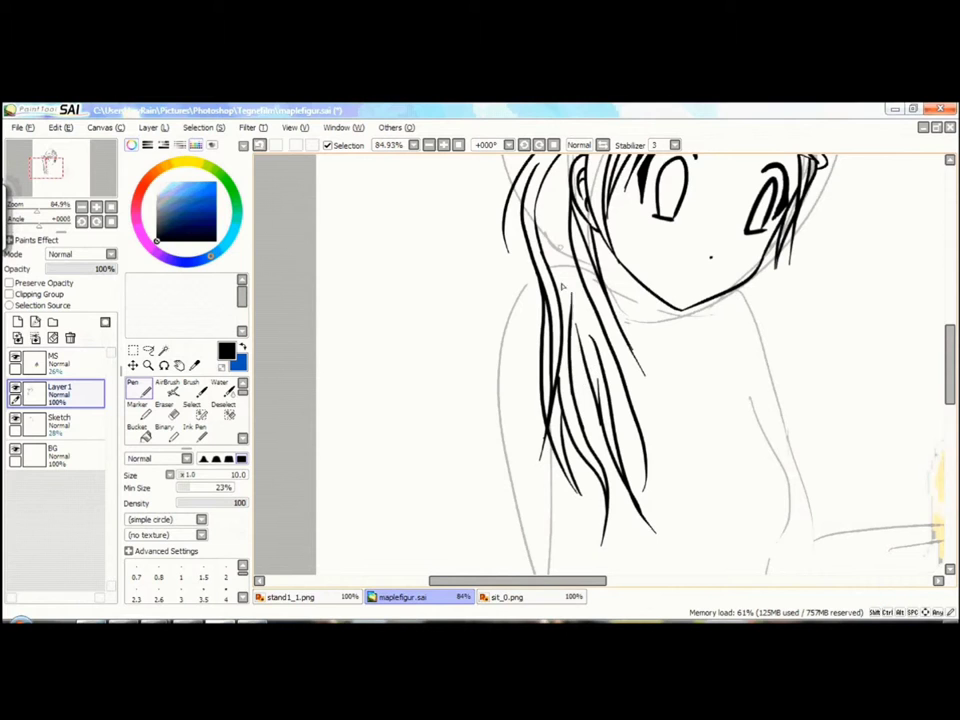
Step: Connect the crossing strands at the ponytail's lower end and erase the overlapping line pieces
{"action": "scroll", "coordinate": [588, 359], "scroll_direction": "down", "scroll_amount": 2}
{"action": "scroll", "coordinate": [450, 360], "scroll_direction": "up", "scroll_amount": 4}
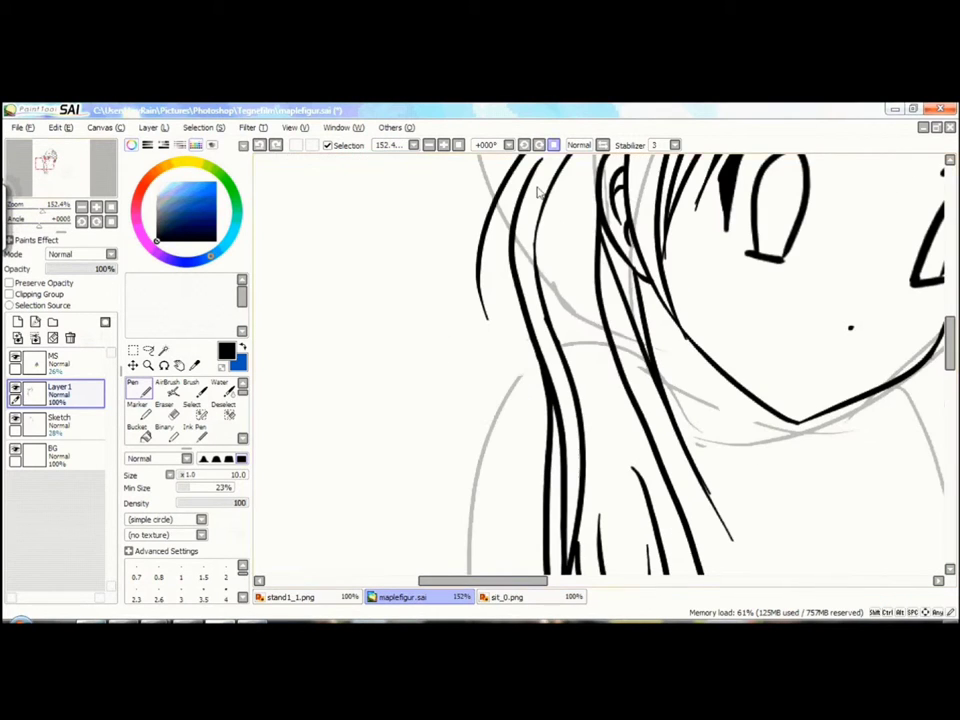
{"action": "left_click_drag", "start_coordinate": [48, 150], "coordinate": [50, 176]}
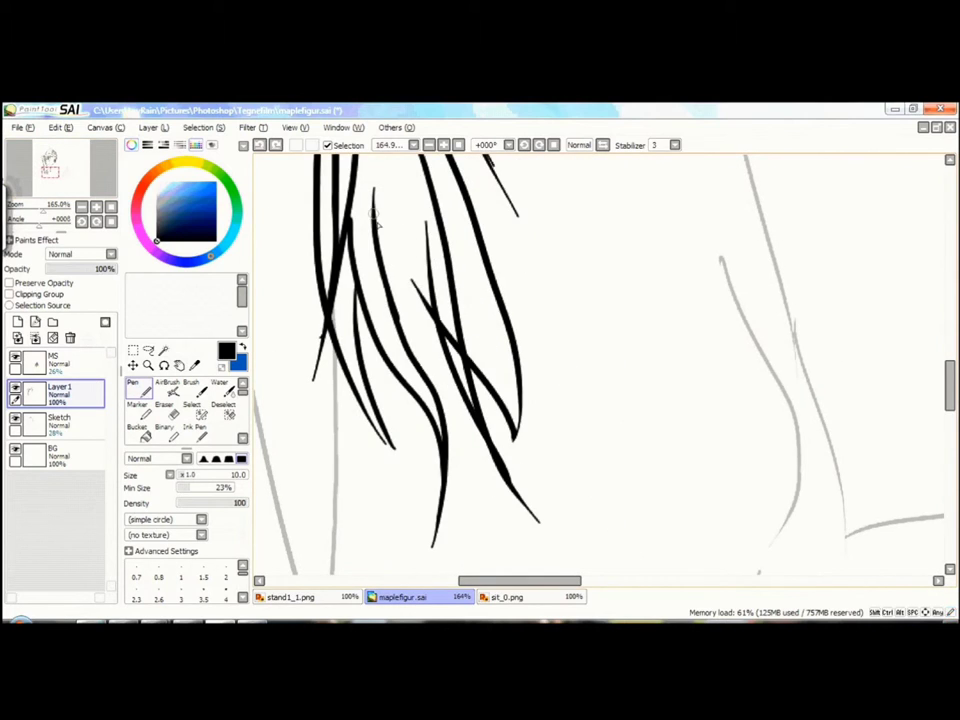
{"action": "scroll", "coordinate": [425, 310], "scroll_direction": "up", "scroll_amount": 1}
{"action": "key", "text": "e"}
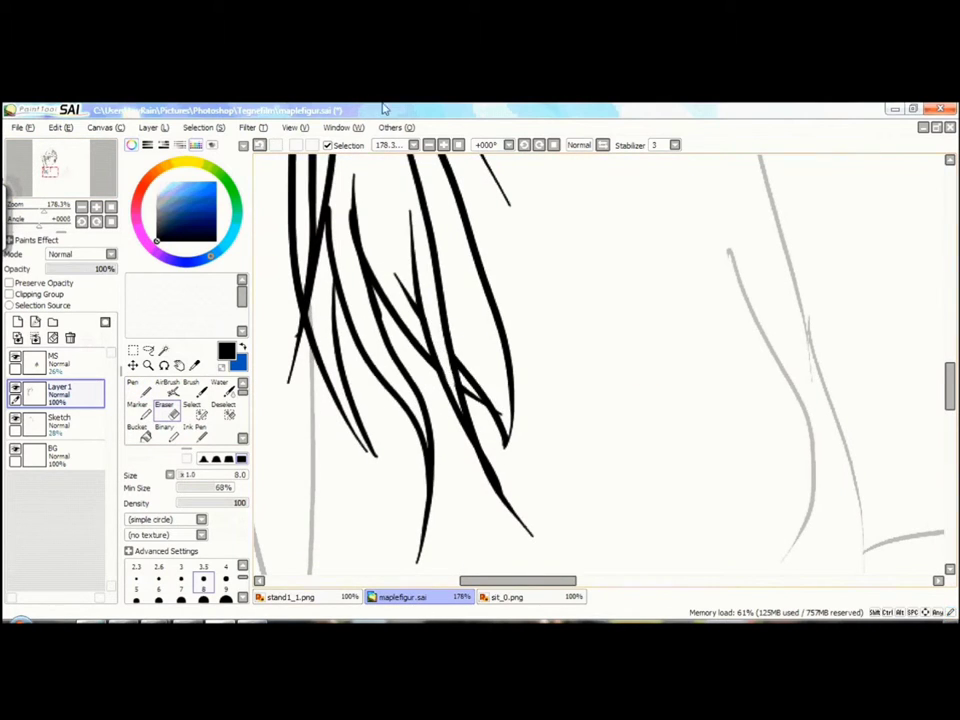
{"action": "scroll", "coordinate": [291, 517], "scroll_direction": "up", "scroll_amount": 6}
{"action": "scroll", "coordinate": [645, 342], "scroll_direction": "down", "scroll_amount": 5}
{"action": "key", "text": "n"}
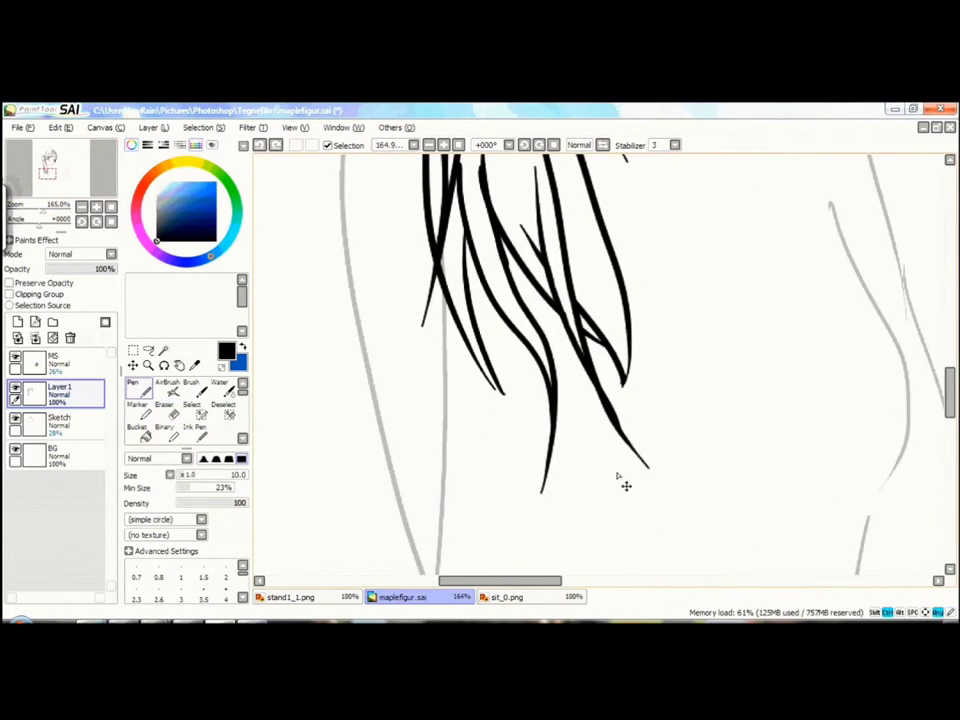
{"action": "scroll", "coordinate": [449, 364], "scroll_direction": "up", "scroll_amount": 3}
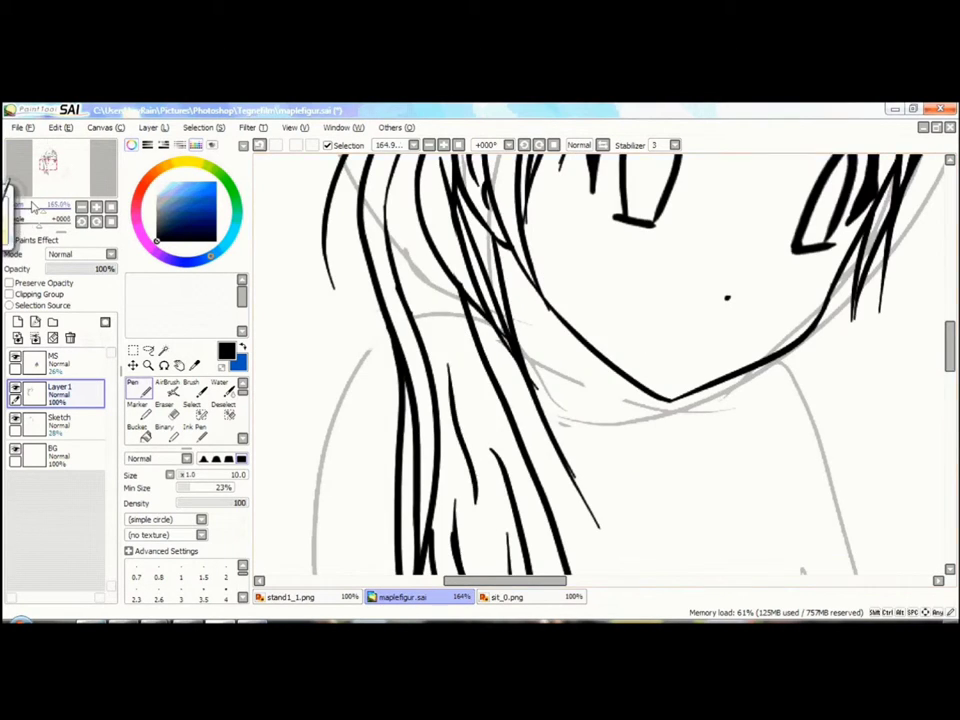
Step: Ink the inner edge of the ponytail's outermost lock and open the image stabO2_0.png
{"action": "scroll", "coordinate": [506, 257], "scroll_direction": "up", "scroll_amount": 2}
{"action": "scroll", "coordinate": [466, 192], "scroll_direction": "down", "scroll_amount": 5}
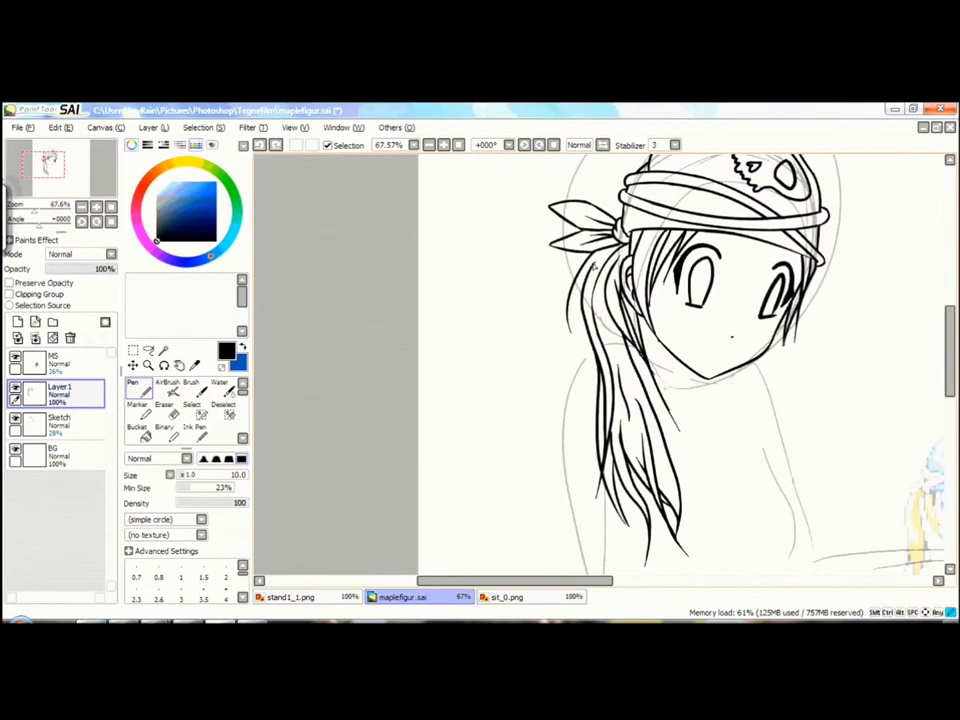
{"action": "scroll", "coordinate": [593, 268], "scroll_direction": "up", "scroll_amount": 4}
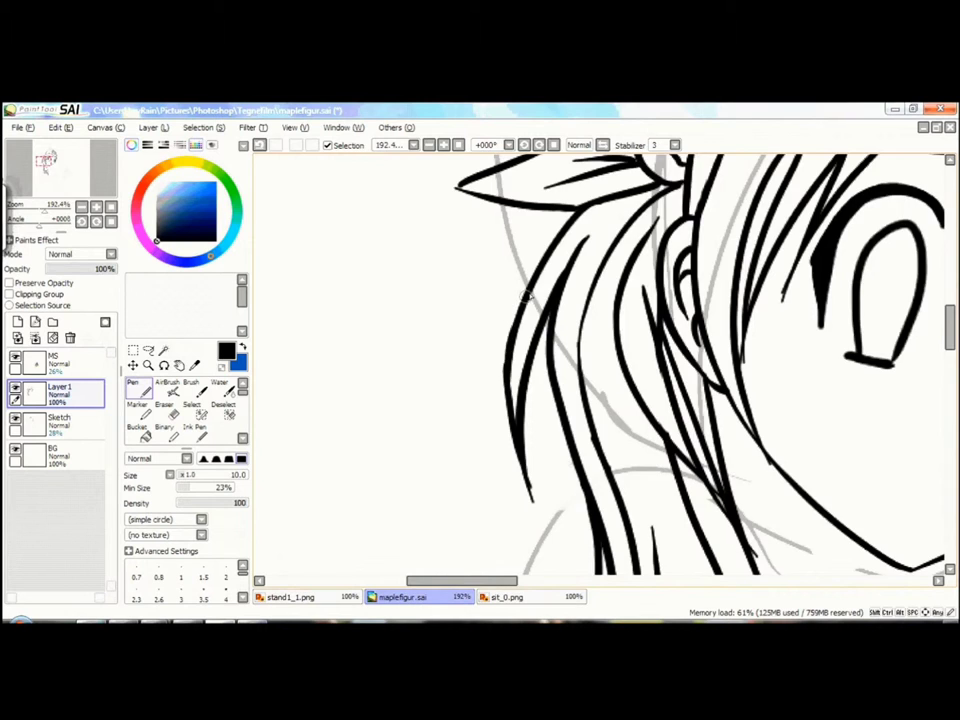
{"action": "scroll", "coordinate": [527, 295], "scroll_direction": "down", "scroll_amount": 6}
{"action": "scroll", "coordinate": [515, 449], "scroll_direction": "up", "scroll_amount": 7}
{"action": "scroll", "coordinate": [515, 447], "scroll_direction": "down", "scroll_amount": 6}
{"action": "scroll", "coordinate": [700, 420], "scroll_direction": "up", "scroll_amount": 7}
{"action": "scroll", "coordinate": [700, 420], "scroll_direction": "down", "scroll_amount": 5}
{"action": "left_click", "coordinate": [22, 128]}
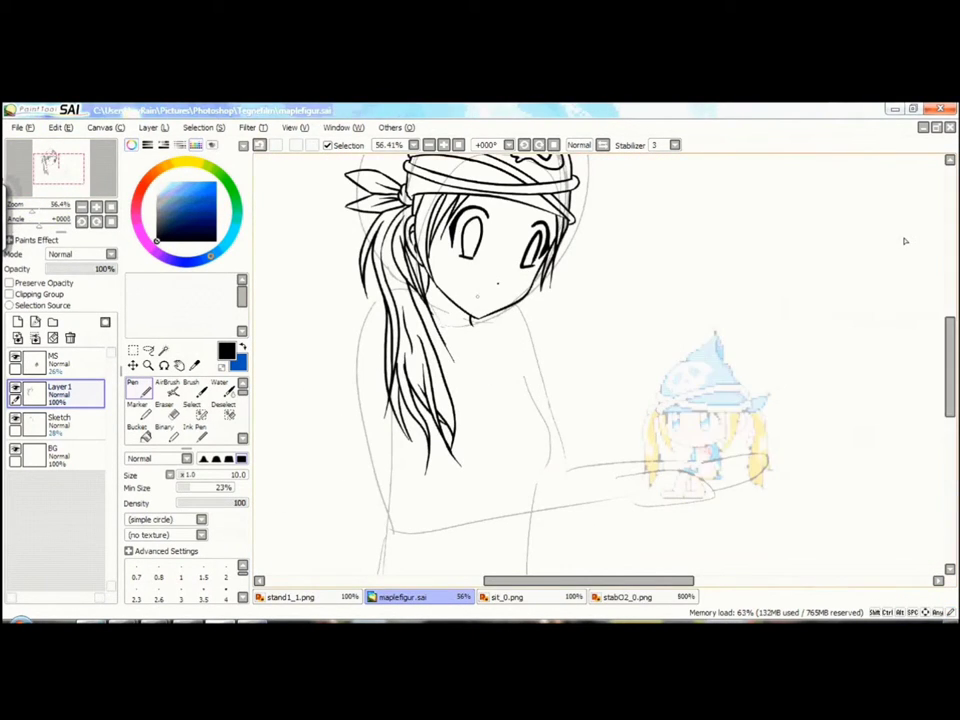
Step: Ink a short neck line and a bow with two loops and a creased knot below the chin, replacing the first attempt
{"action": "scroll", "coordinate": [525, 324], "scroll_direction": "up", "scroll_amount": 4}
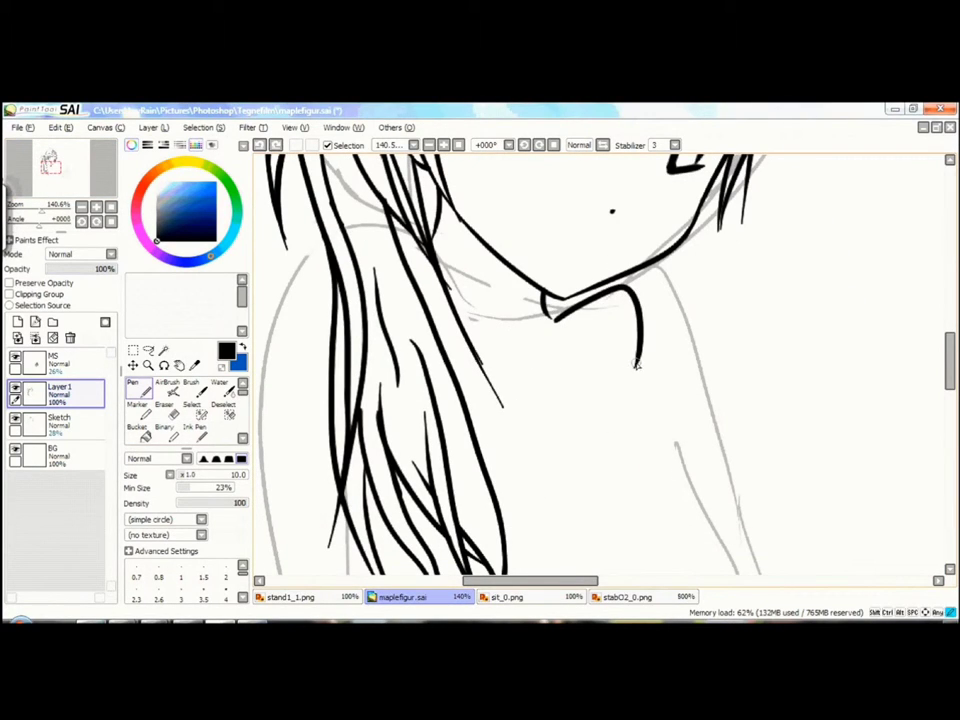
{"action": "key", "text": "ctrl+z"}
{"action": "key", "text": "ctrl+z"}
{"action": "scroll", "coordinate": [548, 357], "scroll_direction": "up", "scroll_amount": 2}
{"action": "scroll", "coordinate": [560, 340], "scroll_direction": "down", "scroll_amount": 3}
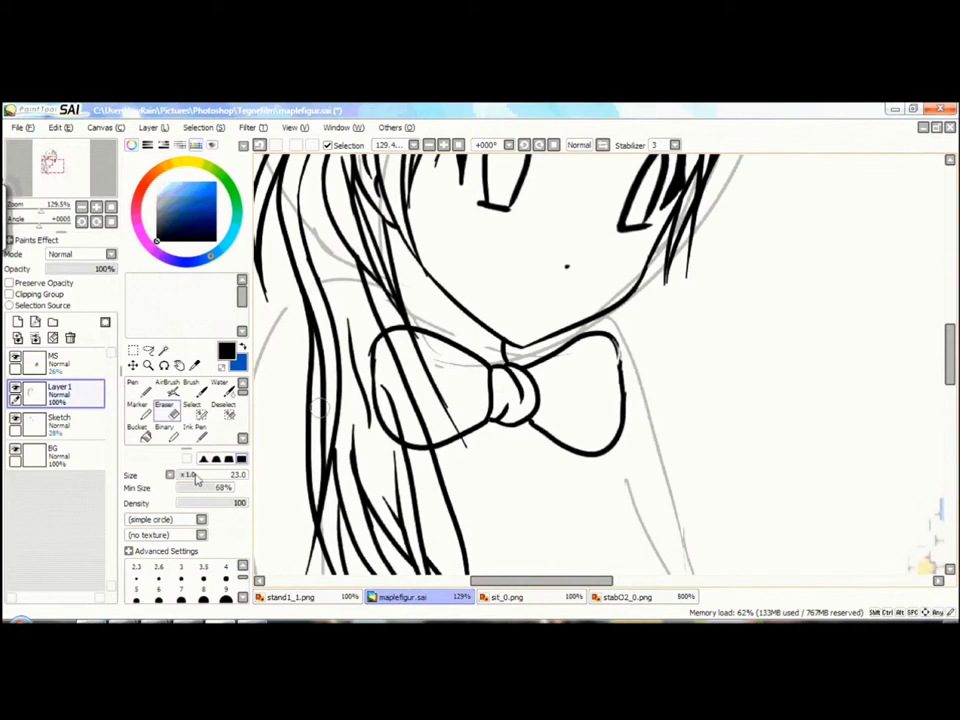
Step: Erase the part of the bow hidden behind the ponytail, and ink crease lines in both loops beside the knot
{"action": "left_click", "coordinate": [164, 404]}
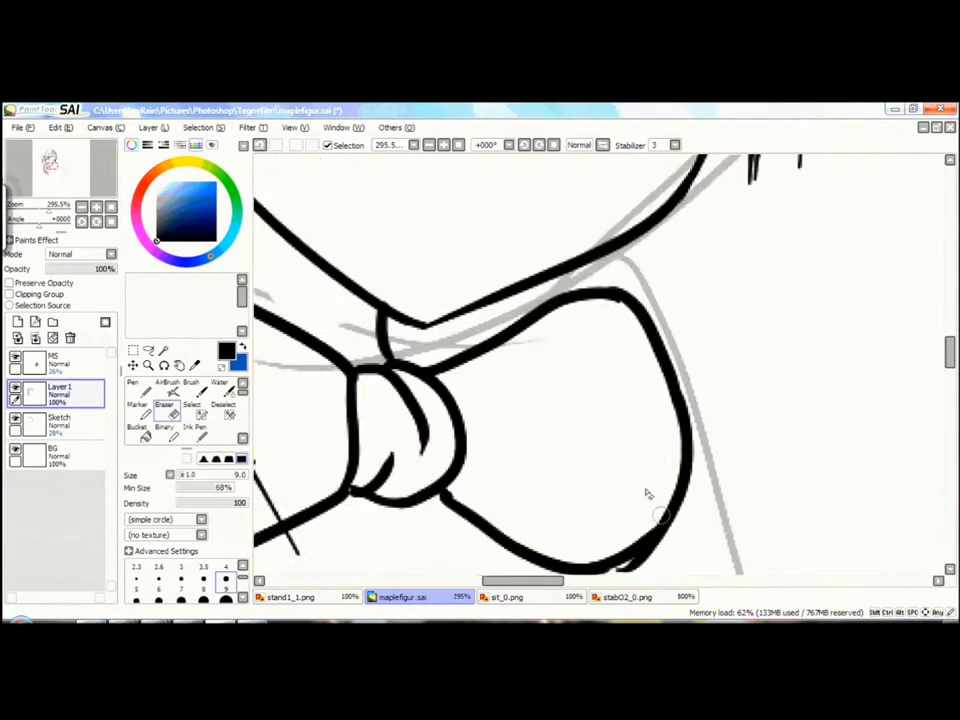
{"action": "scroll", "coordinate": [546, 343], "scroll_direction": "down", "scroll_amount": 3}
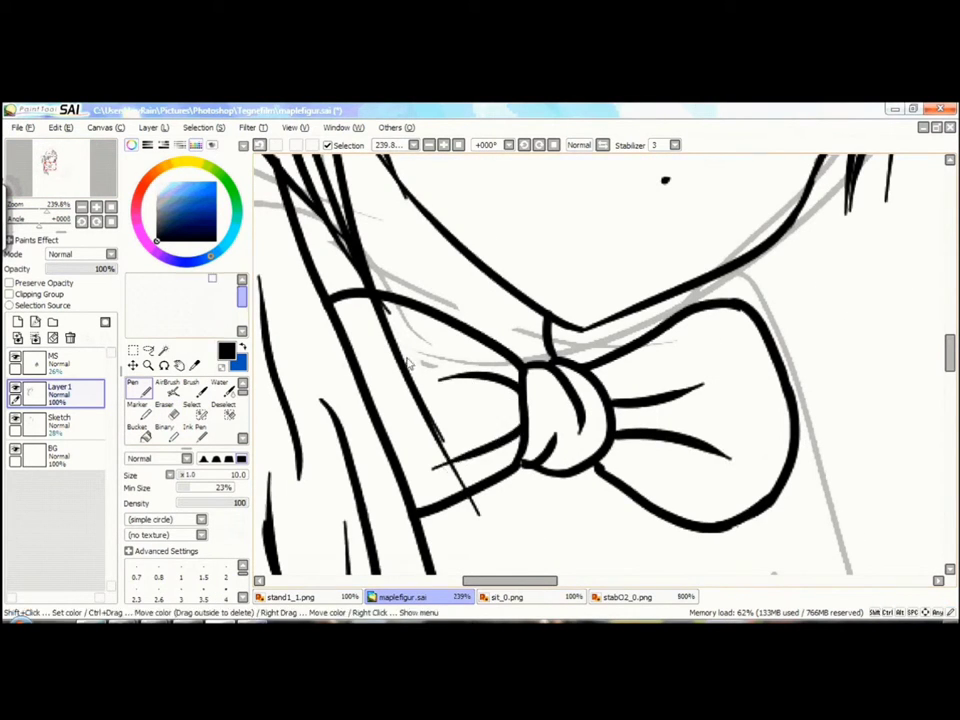
{"action": "scroll", "coordinate": [603, 305], "scroll_direction": "down", "scroll_amount": 5}
{"action": "scroll", "coordinate": [603, 305], "scroll_direction": "up", "scroll_amount": 3}
{"action": "scroll", "coordinate": [603, 305], "scroll_direction": "down", "scroll_amount": 4}
{"action": "scroll", "coordinate": [603, 305], "scroll_direction": "up", "scroll_amount": 6}
Step: Ink the shoulder behind the ponytail and the outer edge of the upper arm, adding a short line inside the arm
{"action": "left_click_drag", "start_coordinate": [60, 204], "coordinate": [40, 204]}
{"action": "left_click_drag", "start_coordinate": [48, 160], "coordinate": [54, 175]}
{"action": "key", "text": "ctrl+Tab"}
{"action": "key", "text": "ctrl+shift+Tab"}
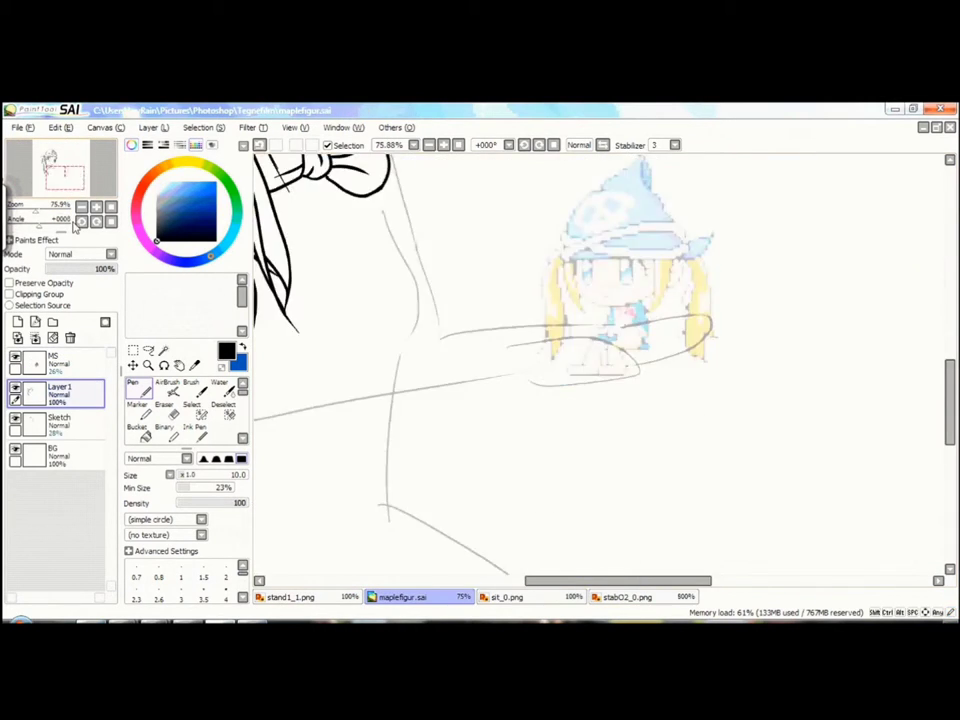
{"action": "scroll", "coordinate": [600, 370], "scroll_direction": "up", "scroll_amount": 3}
{"action": "scroll", "coordinate": [600, 370], "scroll_direction": "down", "scroll_amount": 5}
{"action": "scroll", "coordinate": [600, 370], "scroll_direction": "up", "scroll_amount": 3}
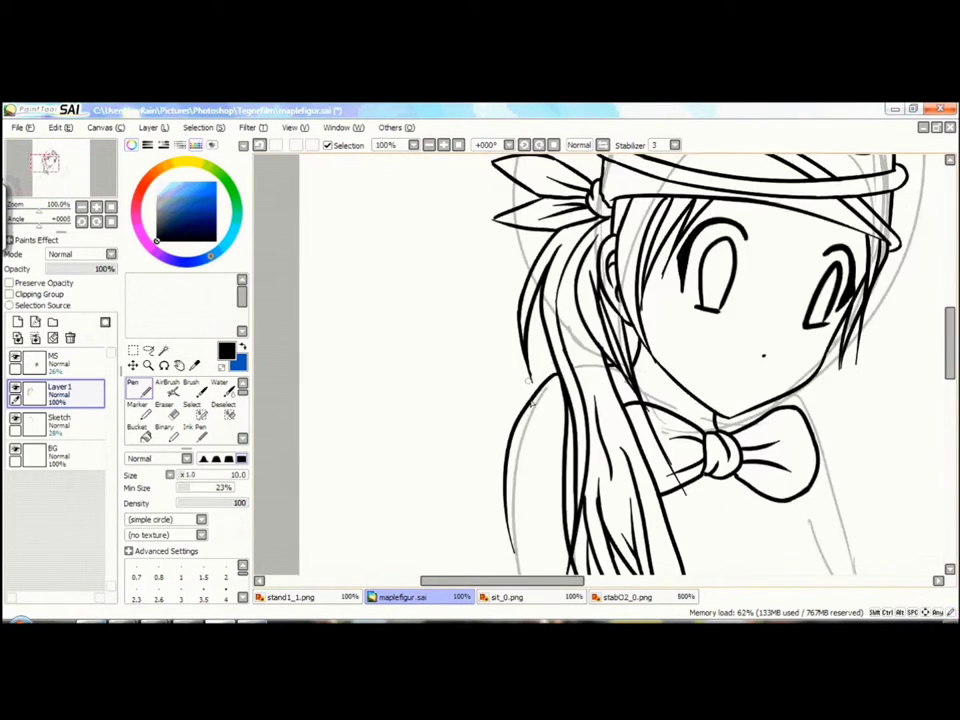
{"action": "scroll", "coordinate": [528, 380], "scroll_direction": "down", "scroll_amount": 3}
{"action": "mouse_move", "coordinate": [48, 170]}
{"action": "left_mouse_down"}
{"action": "mouse_move", "coordinate": [46, 158]}
{"action": "mouse_move", "coordinate": [57, 179]}
{"action": "mouse_move", "coordinate": [52, 172]}
{"action": "left_mouse_up"}
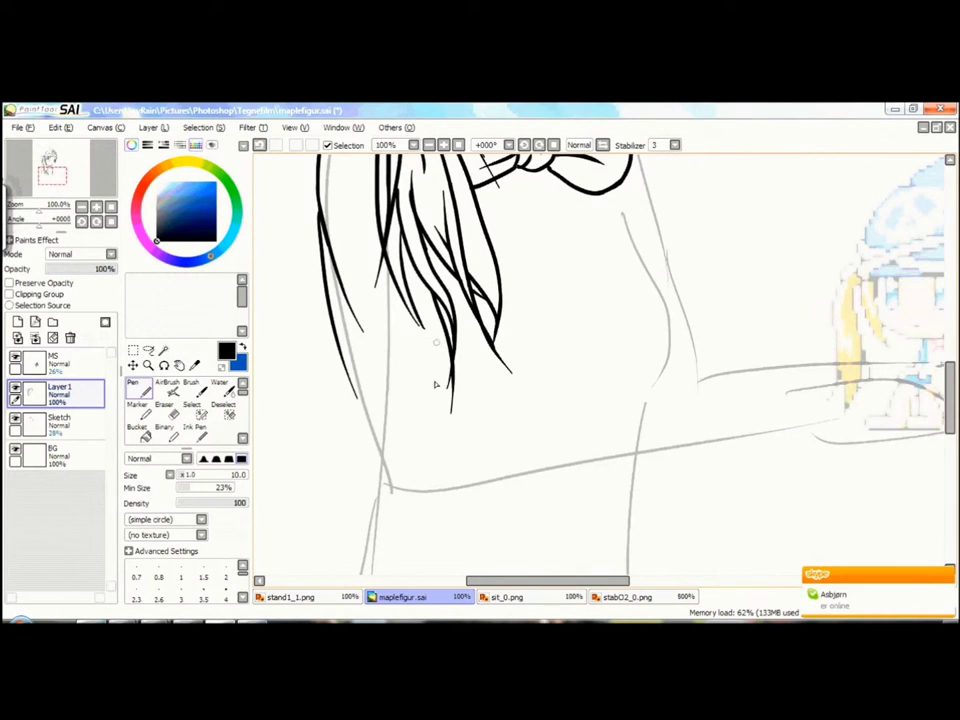
Step: Ink the fold at the inner elbow and the upper edge of the forearm sleeve with a crease line below it
{"action": "scroll", "coordinate": [420, 400], "scroll_direction": "up", "scroll_amount": 4}
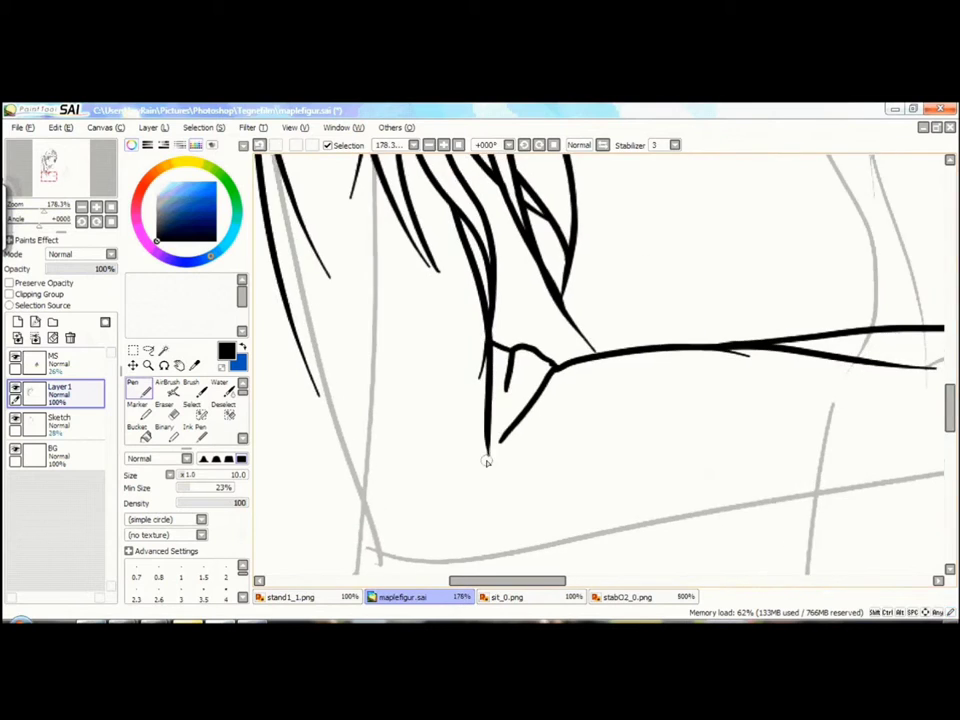
{"action": "left_click_drag", "start_coordinate": [48, 165], "coordinate": [50, 170]}
{"action": "scroll", "coordinate": [600, 360], "scroll_direction": "up", "scroll_amount": 5}
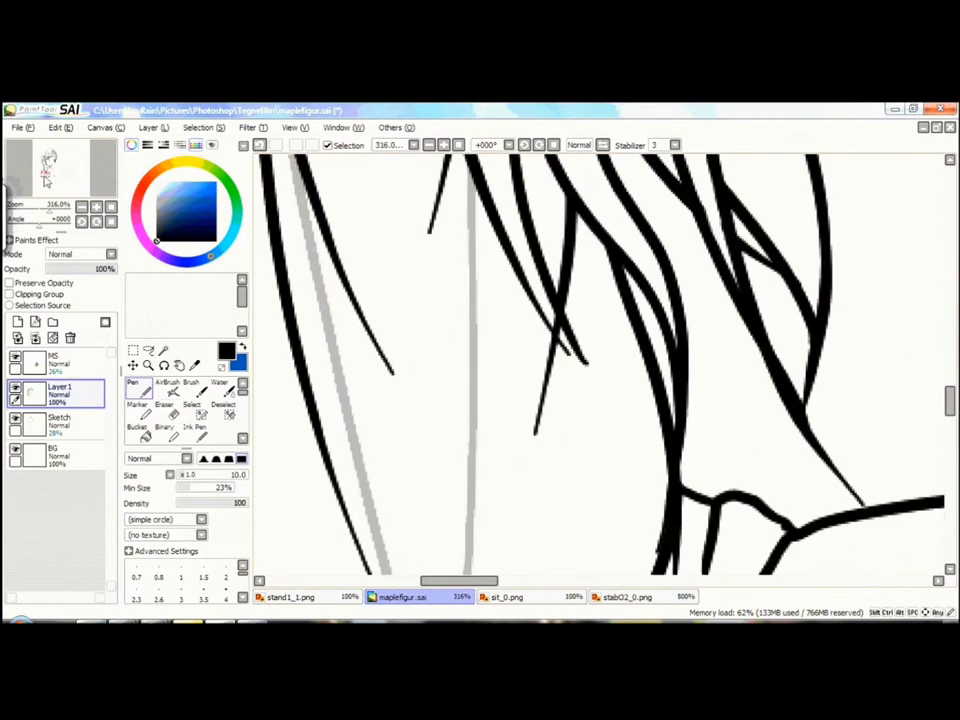
{"action": "scroll", "coordinate": [600, 360], "scroll_direction": "down", "scroll_amount": 8}
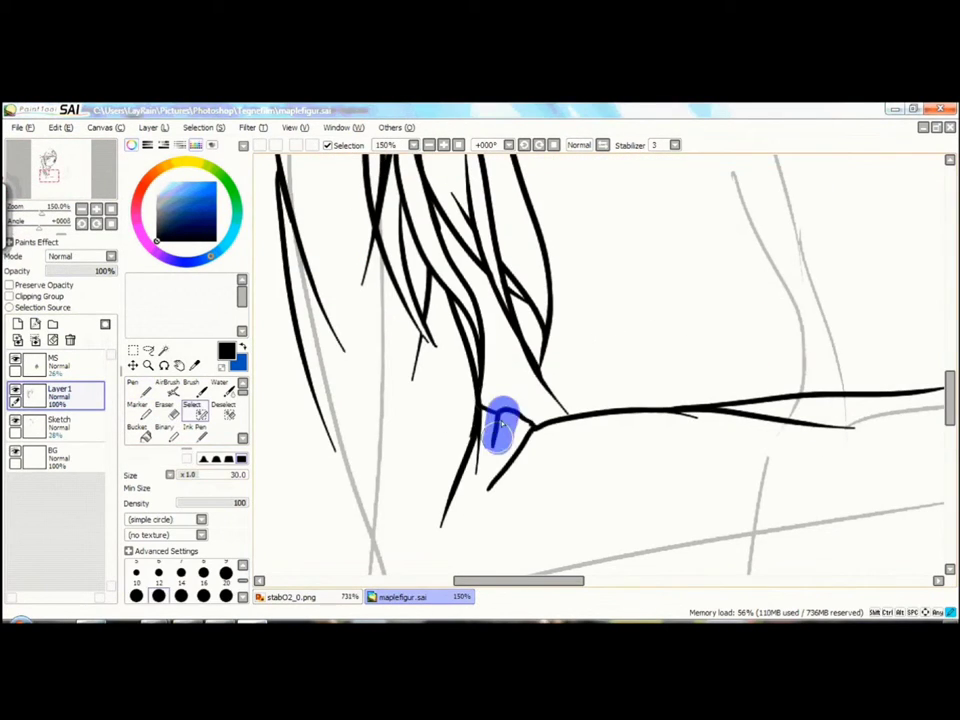
Step: Transform the small elbow crease, and move the forearm's upper lines closer to the elbow
{"action": "key", "text": "ctrl+t"}
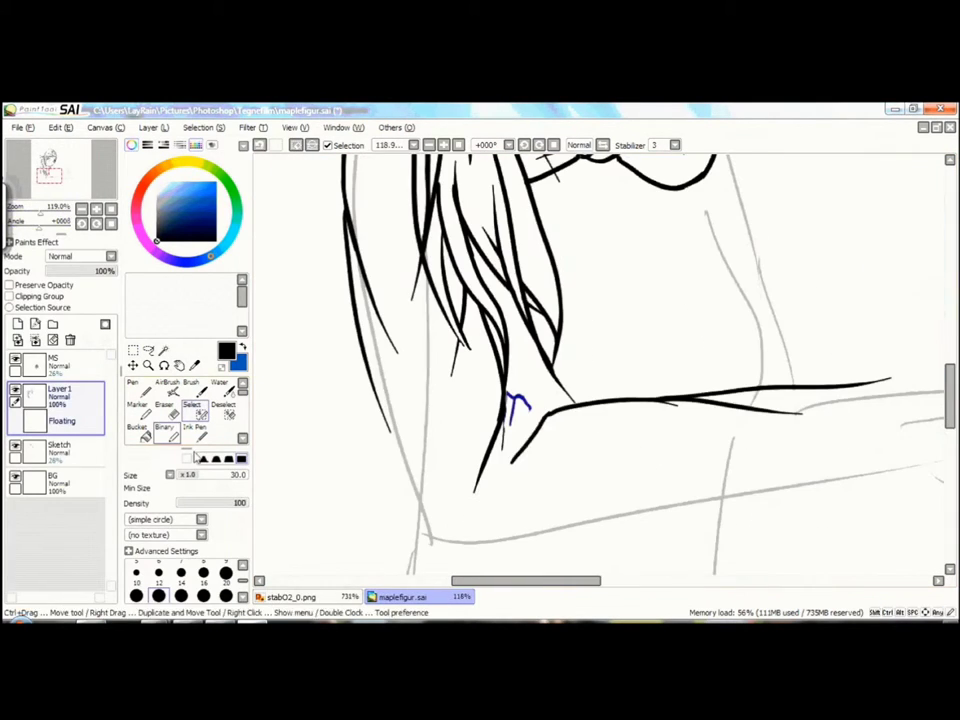
{"action": "mouse_move", "coordinate": [512, 467]}
{"action": "left_mouse_down"}
{"action": "mouse_move", "coordinate": [707, 395]}
{"action": "mouse_move", "coordinate": [915, 370]}
{"action": "left_mouse_up"}
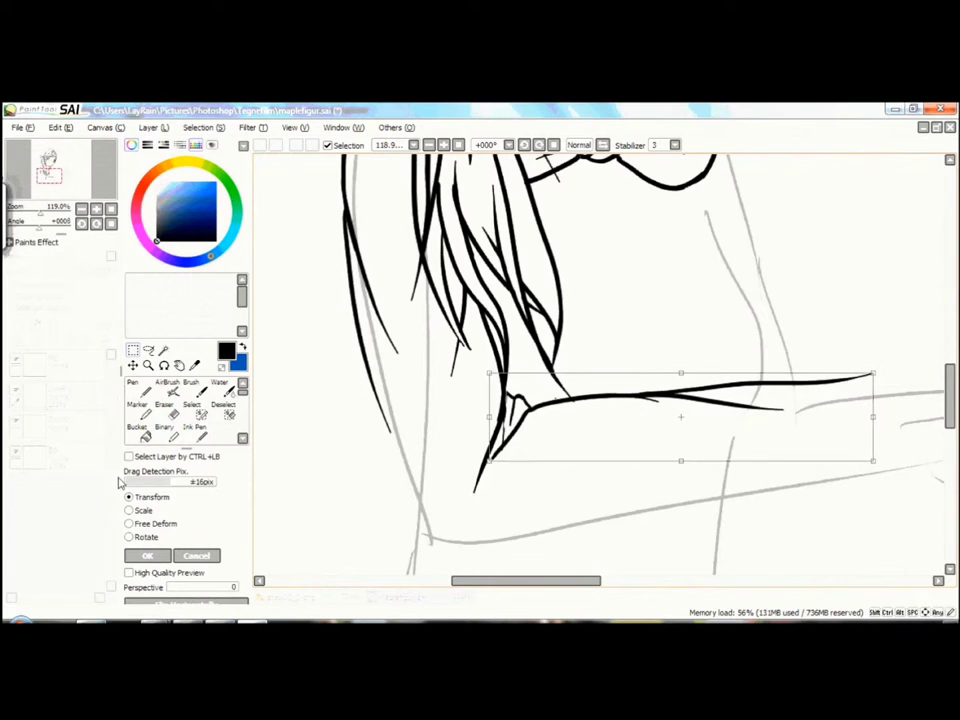
{"action": "key", "text": "Return"}
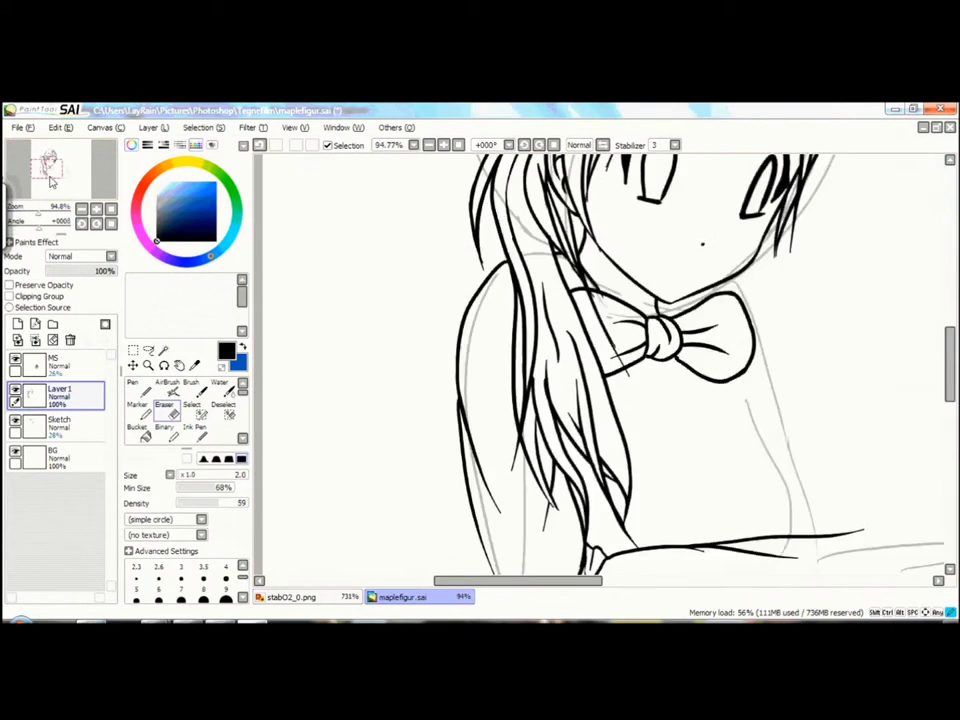
Step: Ink the sleeve's lower edge from the elbow with a fold line above it, and close the sleeve with a curved cuff end
{"action": "scroll", "coordinate": [447, 452], "scroll_direction": "up", "scroll_amount": 3}
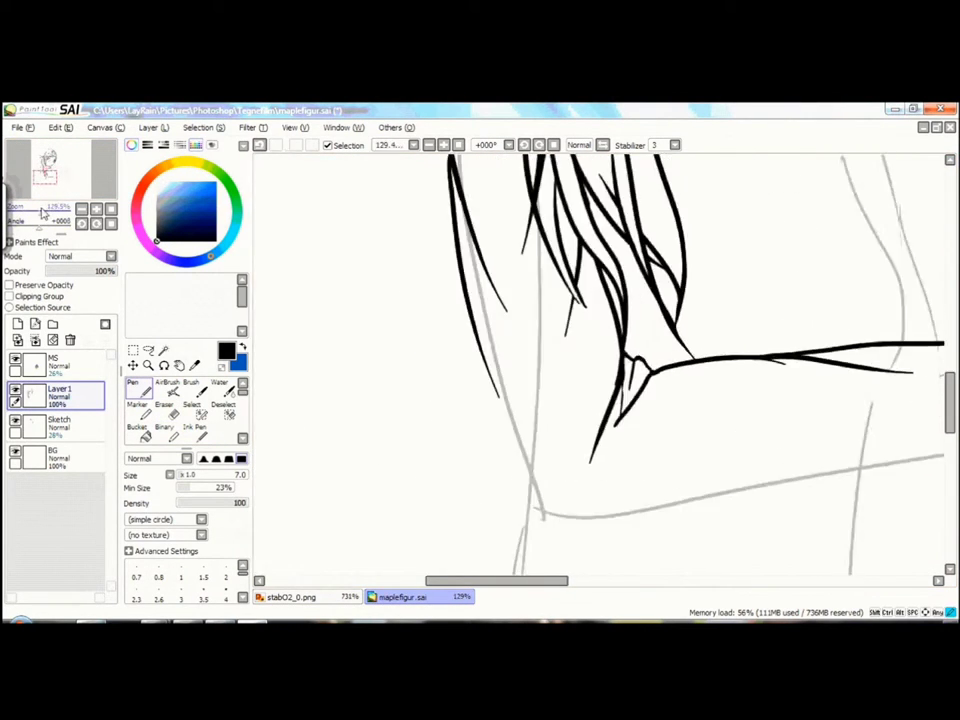
{"action": "scroll", "coordinate": [552, 446], "scroll_direction": "down", "scroll_amount": 3}
{"action": "scroll", "coordinate": [527, 427], "scroll_direction": "up", "scroll_amount": 1}
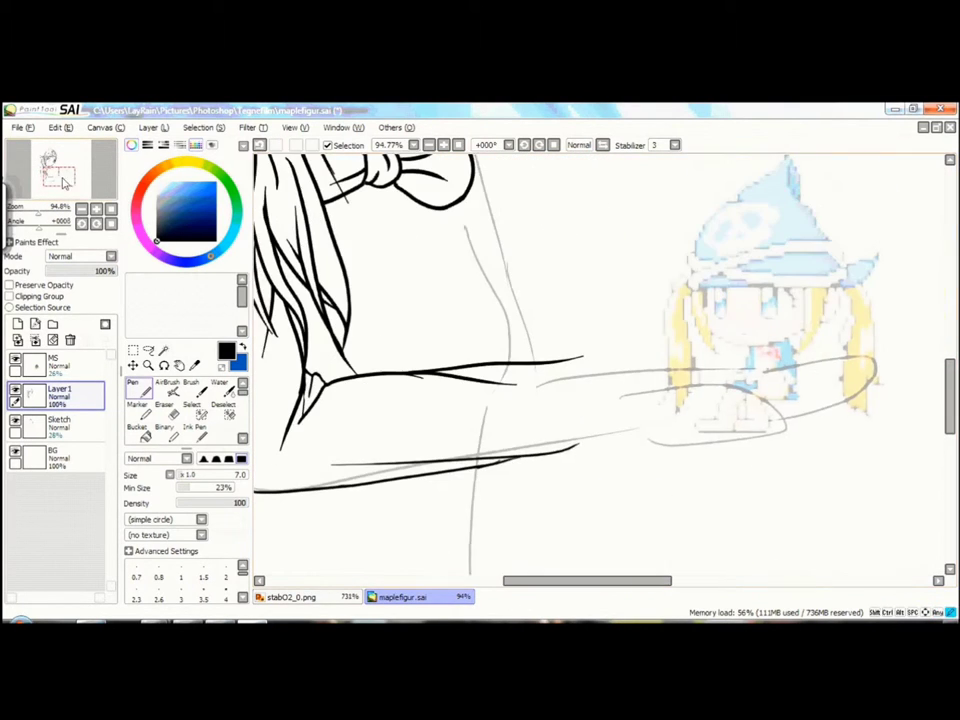
{"action": "left_click", "coordinate": [164, 404]}
{"action": "key", "text": "n"}
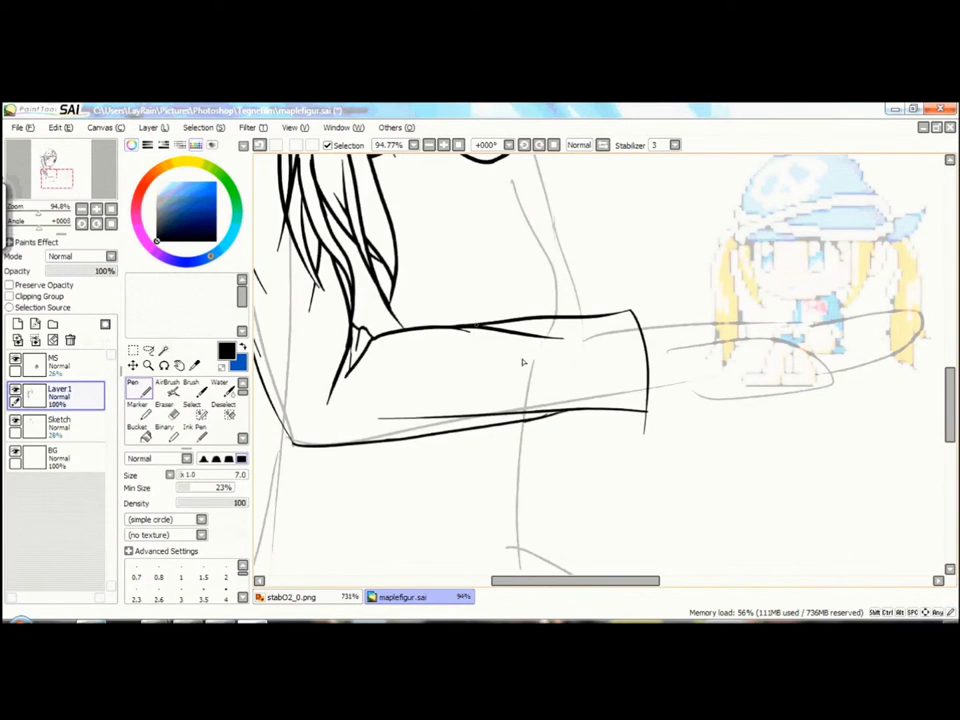
Step: Replace the sleeve's curved end with a shorter, slanting cuff line and rejoin the lower edge to it
{"action": "key", "text": "e"}
{"action": "left_click_drag", "start_coordinate": [50, 206], "coordinate": [68, 206]}
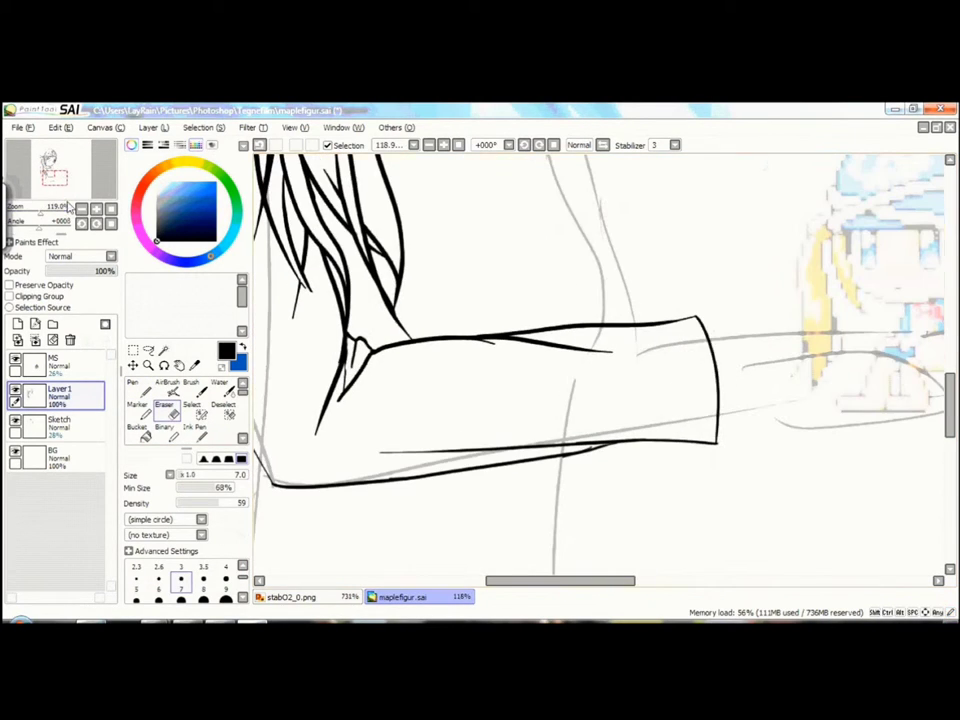
{"action": "key", "text": "n"}
{"action": "left_click_drag", "start_coordinate": [606, 326], "coordinate": [668, 327]}
{"action": "key", "text": "ctrl+z"}
{"action": "left_click_drag", "start_coordinate": [660, 456], "coordinate": [534, 454]}
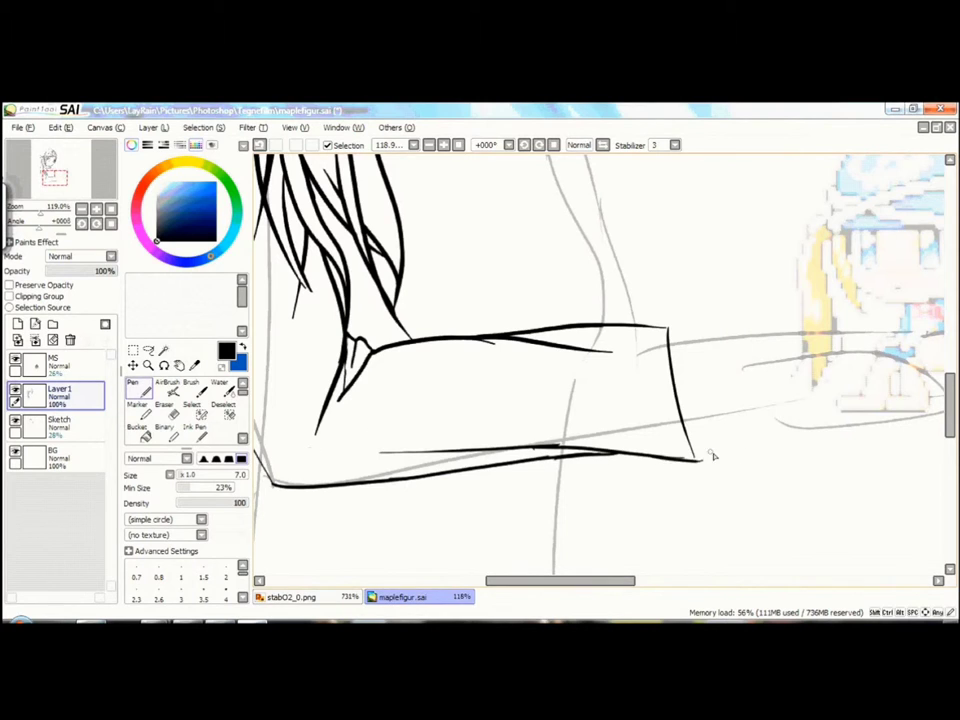
Step: Erase the overlapping stroke ends on the sleeve's lower edge and along the slanting cuff line
{"action": "left_click", "coordinate": [97, 209]}
{"action": "left_click_drag", "start_coordinate": [41, 213], "coordinate": [60, 213]}
{"action": "key", "text": "e"}
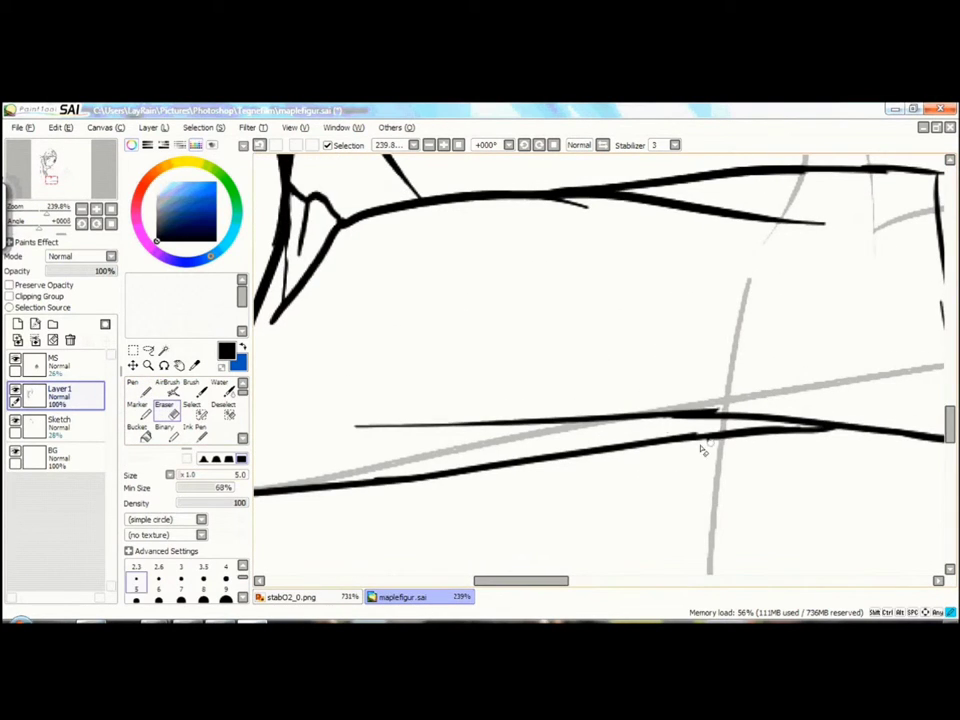
{"action": "left_click_drag", "start_coordinate": [63, 165], "coordinate": [70, 165]}
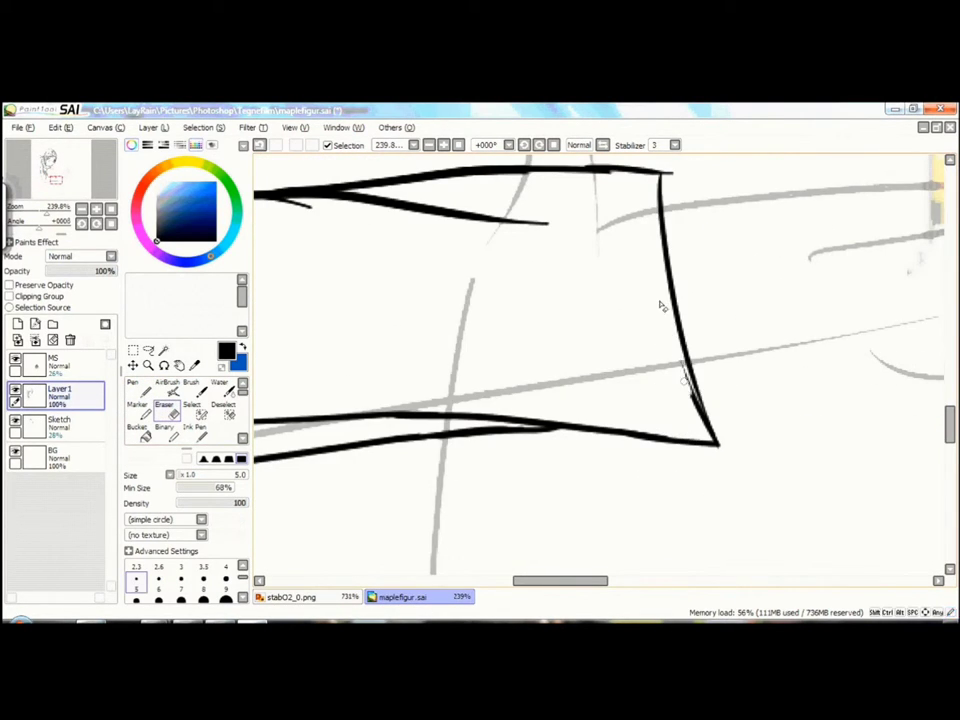
Step: Ink a narrow inner cuff beyond the sleeve's end and a small round button near its upper corner
{"action": "scroll", "coordinate": [668, 175], "scroll_direction": "down", "scroll_amount": 4}
{"action": "scroll", "coordinate": [547, 371], "scroll_direction": "up", "scroll_amount": 1}
{"action": "key", "text": "n"}
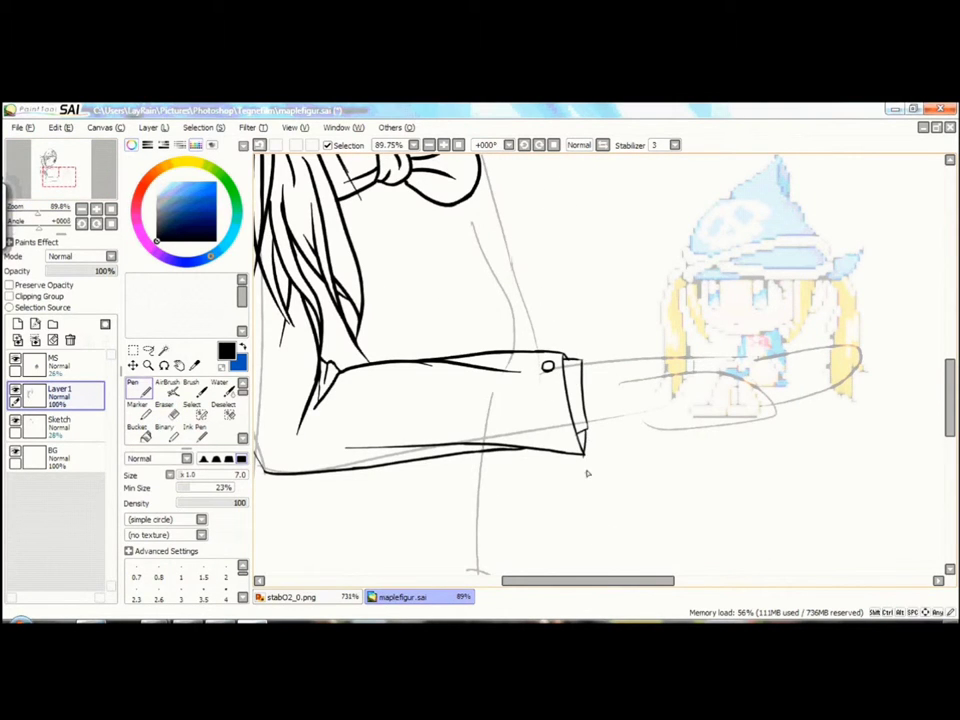
{"action": "scroll", "coordinate": [509, 395], "scroll_direction": "up", "scroll_amount": 2}
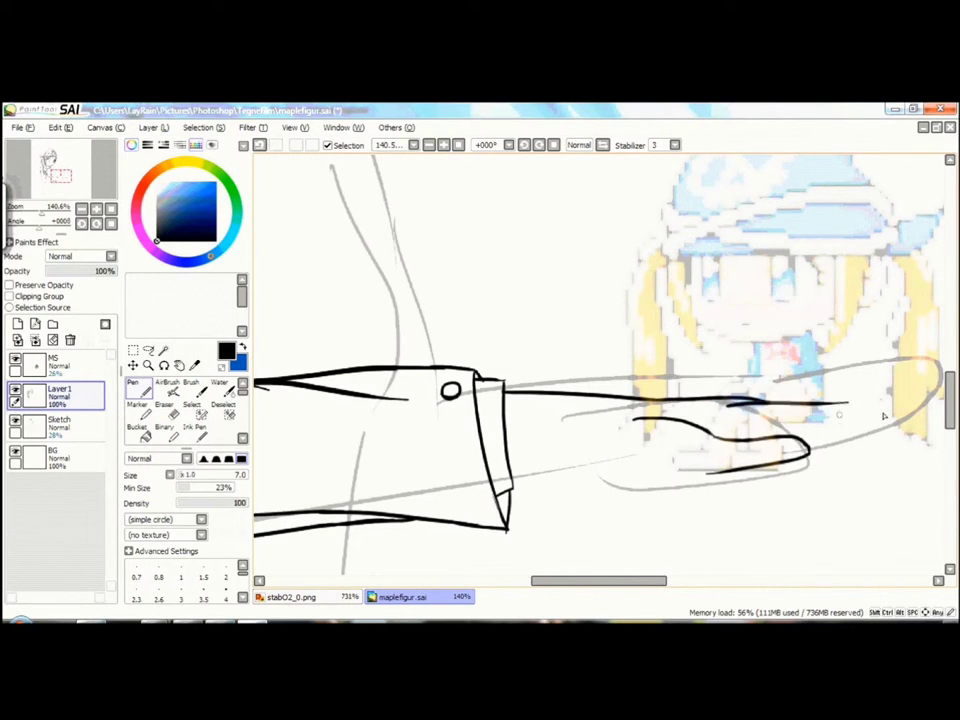
{"action": "scroll", "coordinate": [864, 437], "scroll_direction": "down", "scroll_amount": 3}
{"action": "scroll", "coordinate": [700, 457], "scroll_direction": "up", "scroll_amount": 4}
Step: Rough in a new wrist and hand outline on the Sketch layer and shift the hand sketch slightly upward
{"action": "left_click", "coordinate": [58, 424]}
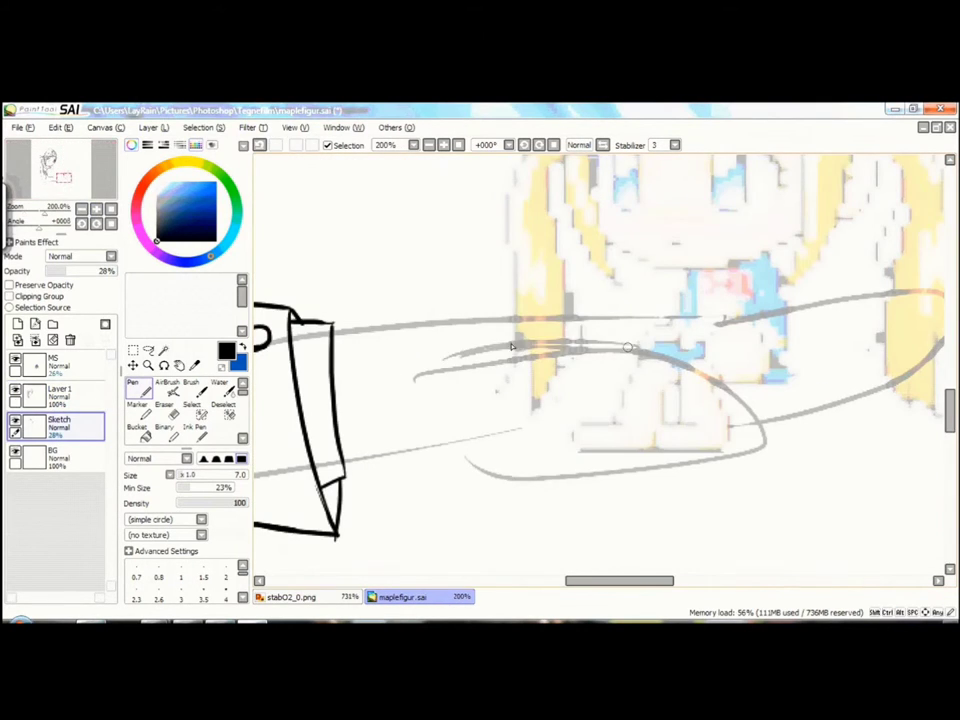
{"action": "left_click", "coordinate": [192, 404]}
{"action": "left_click_drag", "start_coordinate": [335, 362], "coordinate": [729, 375]}
{"action": "key", "text": "ctrl+t"}
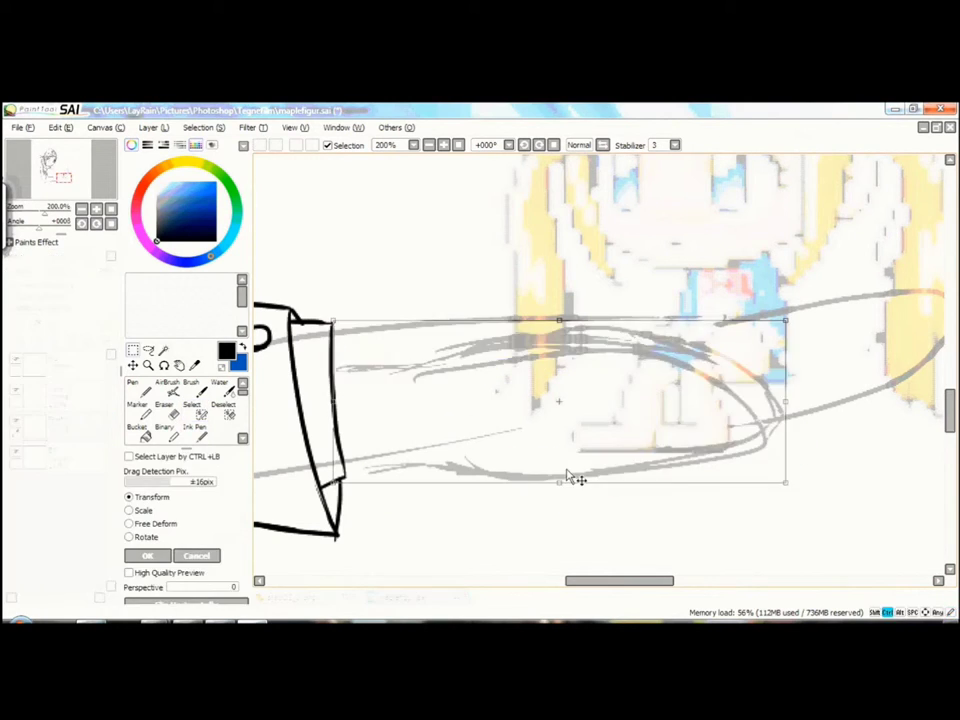
{"action": "left_click_drag", "start_coordinate": [574, 476], "coordinate": [574, 455]}
{"action": "left_click", "coordinate": [146, 553]}
{"action": "scroll", "coordinate": [600, 380], "scroll_direction": "down", "scroll_amount": 3}
{"action": "key", "text": "Return"}
Step: Ink the open hand with palm, thumb and four stacked fingers on Layer1
{"action": "left_click", "coordinate": [58, 392]}
{"action": "scroll", "coordinate": [600, 380], "scroll_direction": "up", "scroll_amount": 4}
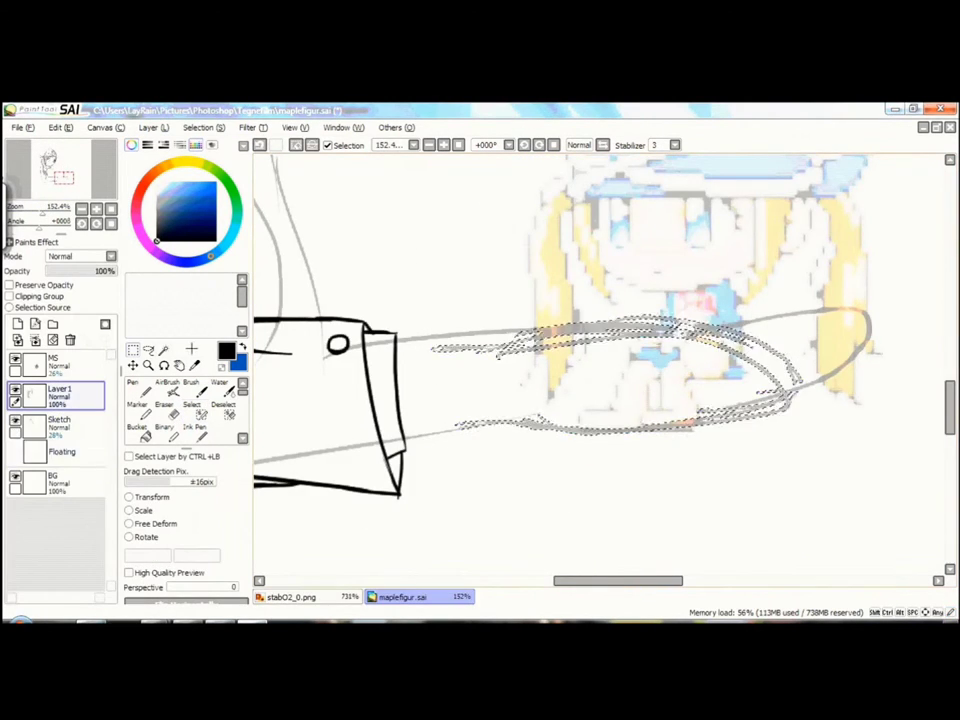
{"action": "left_click", "coordinate": [68, 185]}
{"action": "key", "text": "n"}
{"action": "mouse_move", "coordinate": [667, 413]}
{"action": "left_mouse_down"}
{"action": "mouse_move", "coordinate": [555, 510]}
{"action": "mouse_move", "coordinate": [565, 503]}
{"action": "left_mouse_up"}
{"action": "left_click_drag", "start_coordinate": [622, 343], "coordinate": [370, 402]}
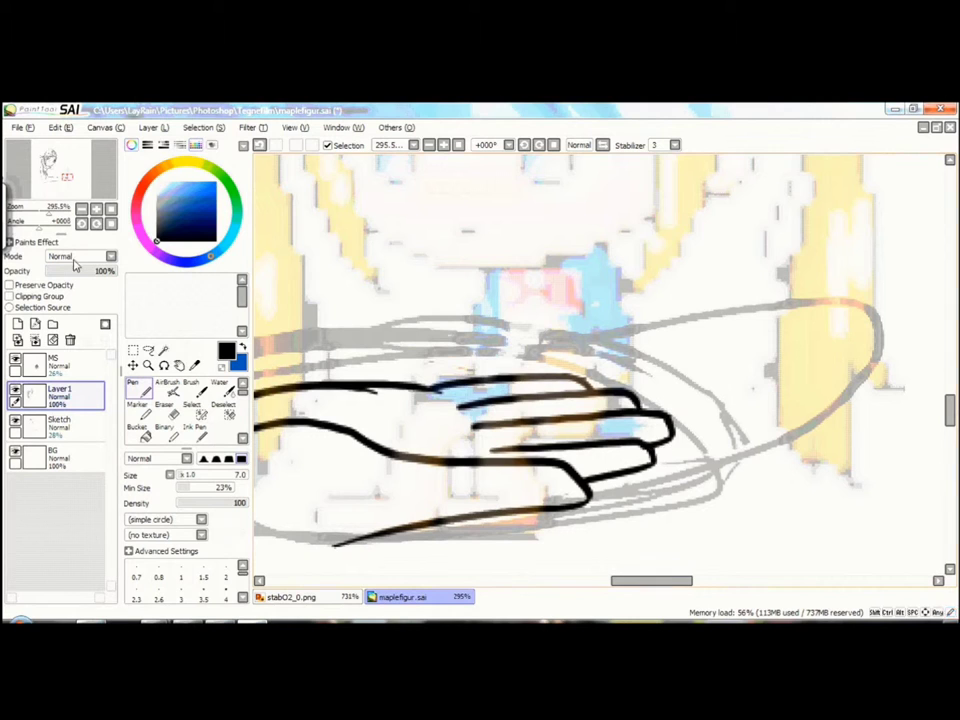
Step: Select the inked fingers and stretch them outward away from the palm
{"action": "scroll", "coordinate": [430, 400], "scroll_direction": "down", "scroll_amount": 2}
{"action": "mouse_move", "coordinate": [430, 340]}
{"action": "left_mouse_down"}
{"action": "mouse_move", "coordinate": [740, 390]}
{"action": "mouse_move", "coordinate": [521, 422]}
{"action": "left_mouse_up"}
{"action": "key", "text": "ctrl+t"}
{"action": "left_click_drag", "start_coordinate": [815, 318], "coordinate": [878, 317]}
Step: Select the thumb and lower palm lines and reshape them with a transform to fit below the fingers
{"action": "left_click_drag", "start_coordinate": [700, 380], "coordinate": [660, 386]}
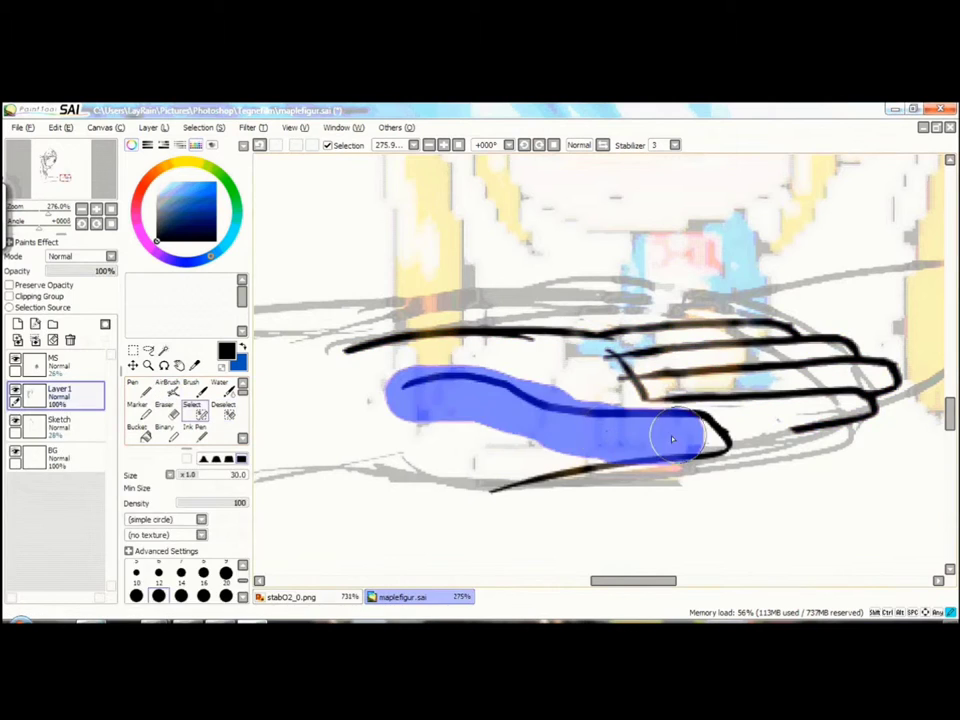
{"action": "key", "text": "ctrl+t"}
{"action": "left_click_drag", "start_coordinate": [546, 354], "coordinate": [259, 435]}
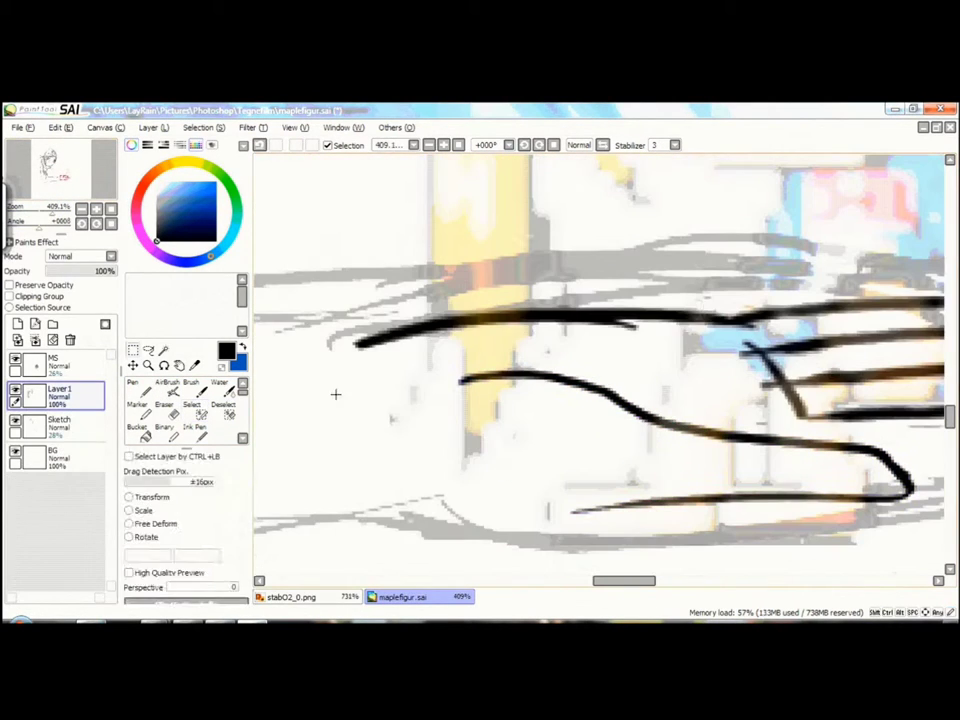
{"action": "key", "text": "Return"}
Step: Erase the wrist end of the hand's upper edge and try a new stroke from the fingers toward the wrist
{"action": "left_click_drag", "start_coordinate": [660, 315], "coordinate": [370, 335]}
{"action": "left_click", "coordinate": [160, 388]}
{"action": "left_click_drag", "start_coordinate": [712, 322], "coordinate": [343, 336]}
{"action": "key", "text": "ctrl+z"}
{"action": "scroll", "coordinate": [470, 346], "scroll_direction": "down", "scroll_amount": 3}
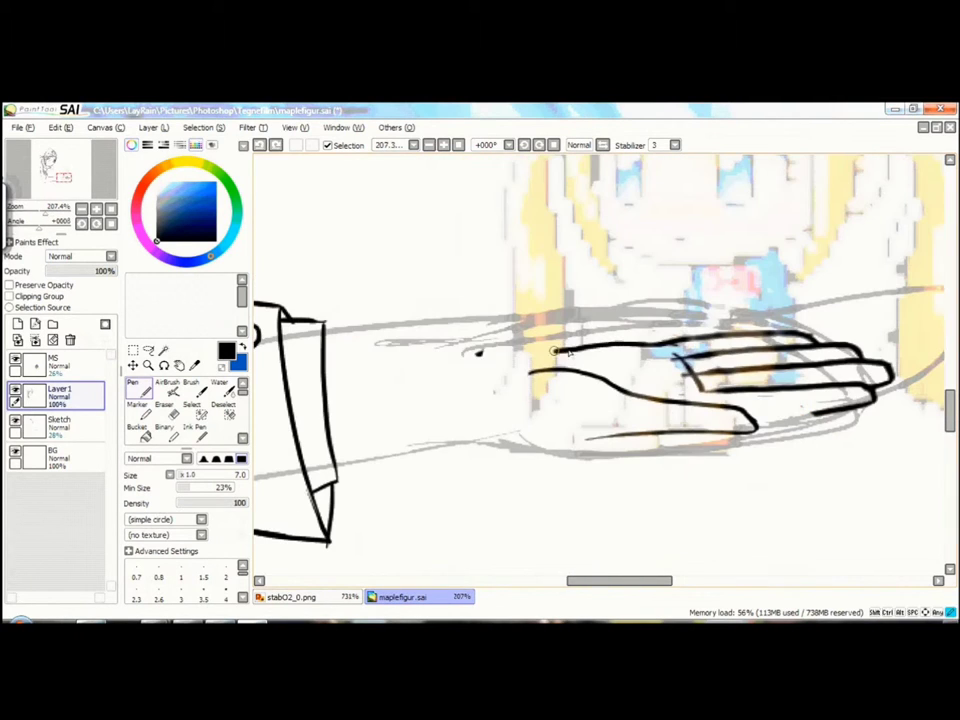
Step: Select the thumb outline and move it closer to the fingertips
{"action": "scroll", "coordinate": [670, 340], "scroll_direction": "down", "scroll_amount": 3}
{"action": "scroll", "coordinate": [373, 407], "scroll_direction": "up", "scroll_amount": 4}
{"action": "left_click", "coordinate": [191, 403]}
{"action": "mouse_move", "coordinate": [480, 378]}
{"action": "left_mouse_down"}
{"action": "mouse_move", "coordinate": [615, 395]}
{"action": "mouse_move", "coordinate": [760, 470]}
{"action": "left_mouse_up"}
{"action": "key", "text": "ctrl+t"}
{"action": "scroll", "coordinate": [760, 475], "scroll_direction": "down", "scroll_amount": 4}
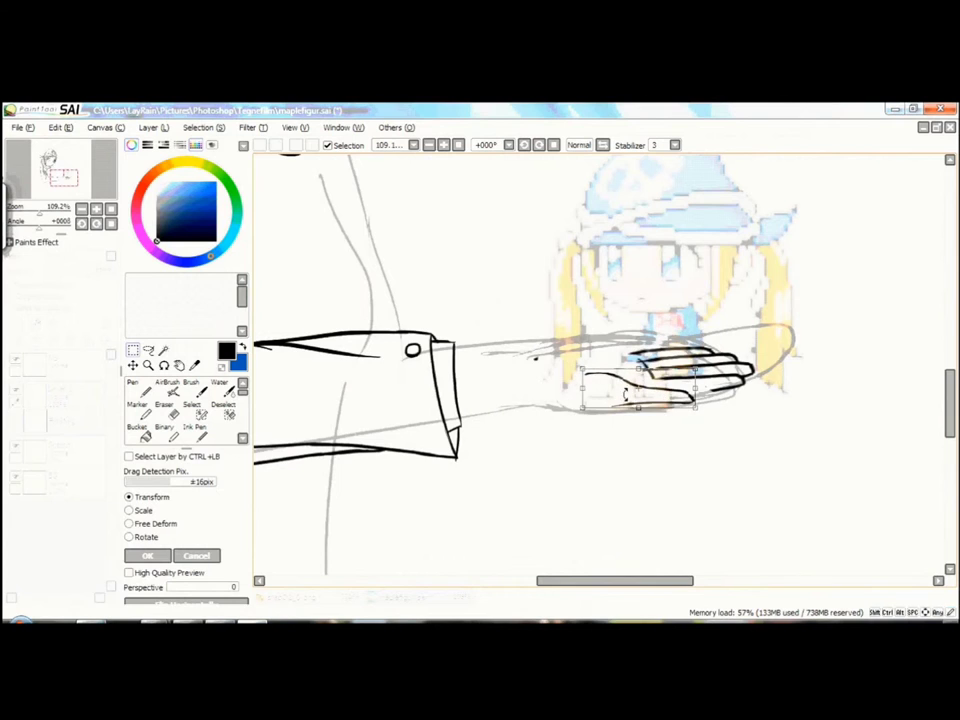
{"action": "key", "text": "Return"}
Step: Ink the hand's upper edge from the wrist to the fingers and extend the palm's lower edge to the wrist
{"action": "scroll", "coordinate": [553, 398], "scroll_direction": "down", "scroll_amount": 2}
{"action": "scroll", "coordinate": [669, 321], "scroll_direction": "up", "scroll_amount": 6}
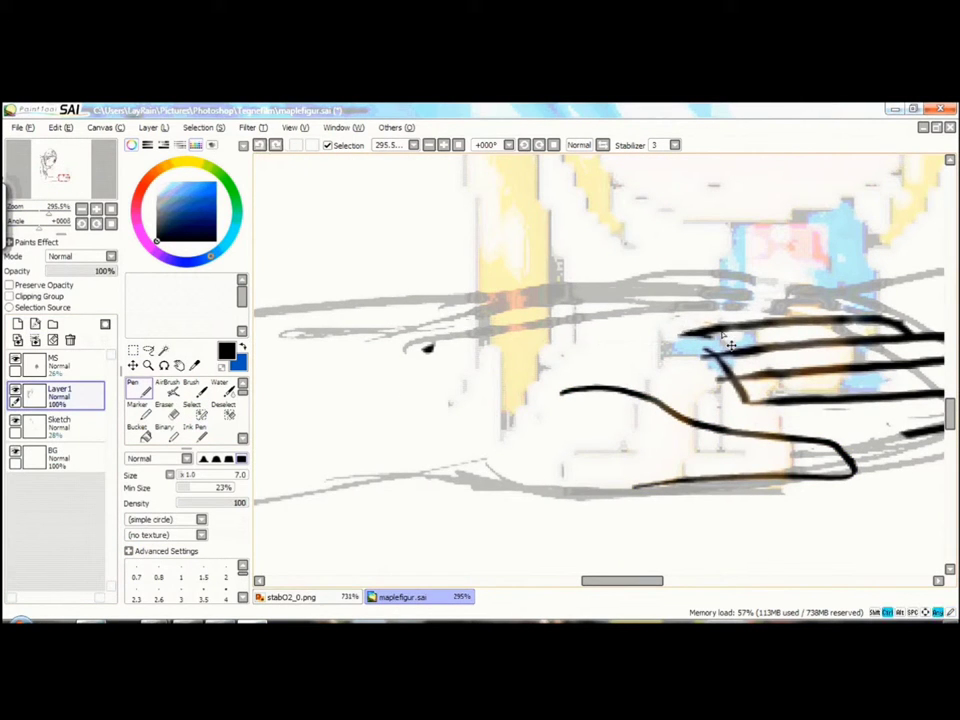
{"action": "scroll", "coordinate": [300, 278], "scroll_direction": "down", "scroll_amount": 6}
{"action": "scroll", "coordinate": [672, 268], "scroll_direction": "up", "scroll_amount": 7}
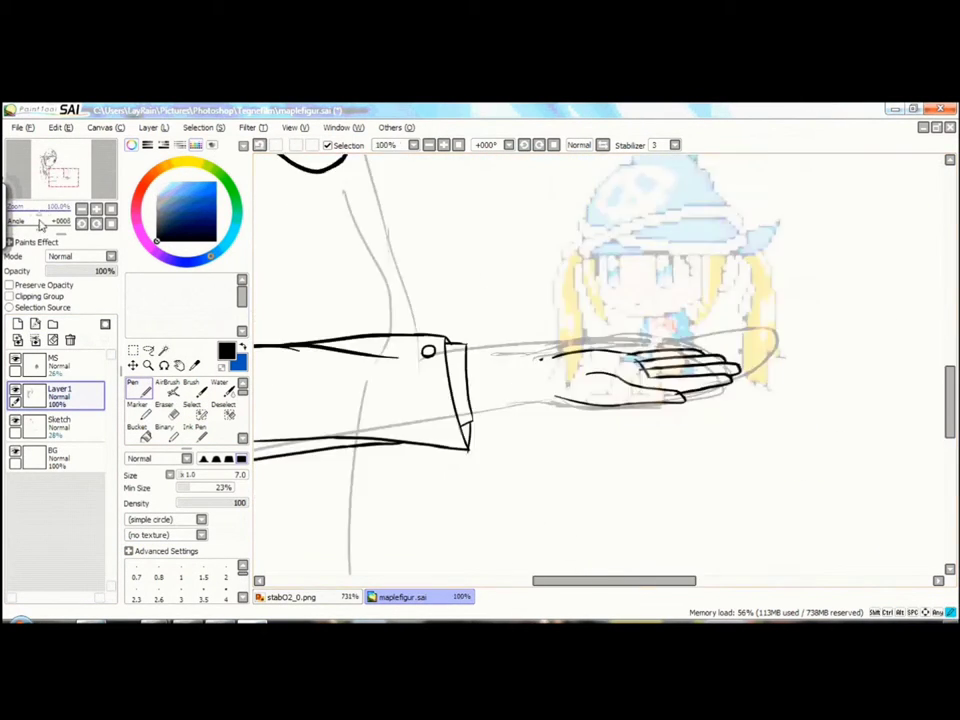
{"action": "scroll", "coordinate": [672, 268], "scroll_direction": "down", "scroll_amount": 7}
Step: Erase the palm end of the thumb's inner line and the crossing stroke at the finger bases
{"action": "key", "text": "e"}
{"action": "scroll", "coordinate": [716, 286], "scroll_direction": "up", "scroll_amount": 8}
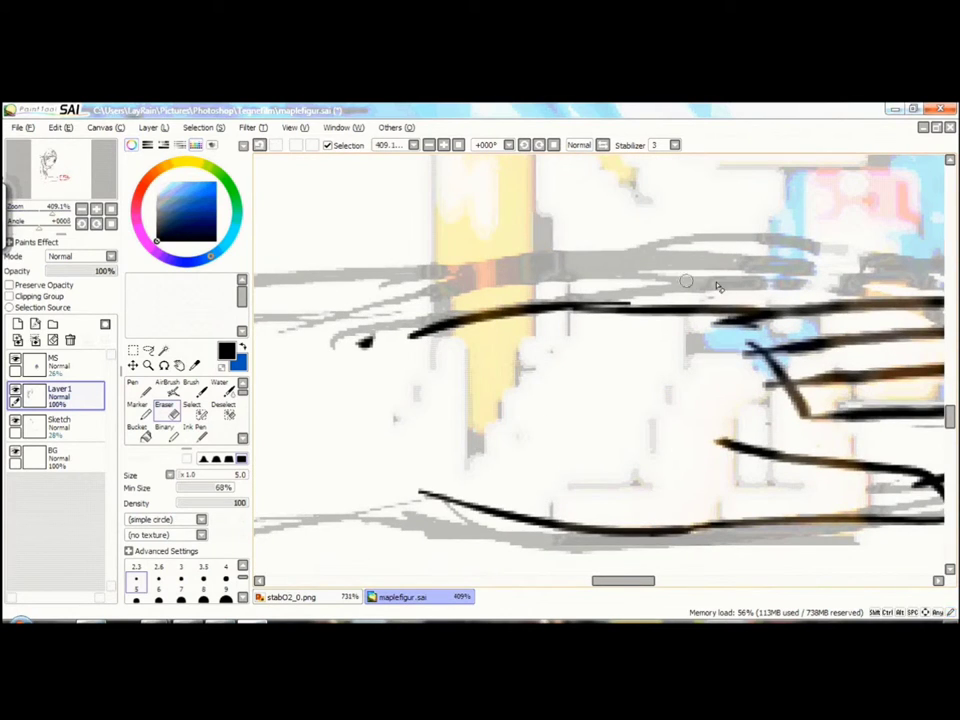
{"action": "scroll", "coordinate": [471, 288], "scroll_direction": "down", "scroll_amount": 4}
{"action": "key", "text": "n"}
Step: Ink short hooks at the finger bases and extend the thumb's inner line into the palm
{"action": "scroll", "coordinate": [588, 370], "scroll_direction": "up", "scroll_amount": 2}
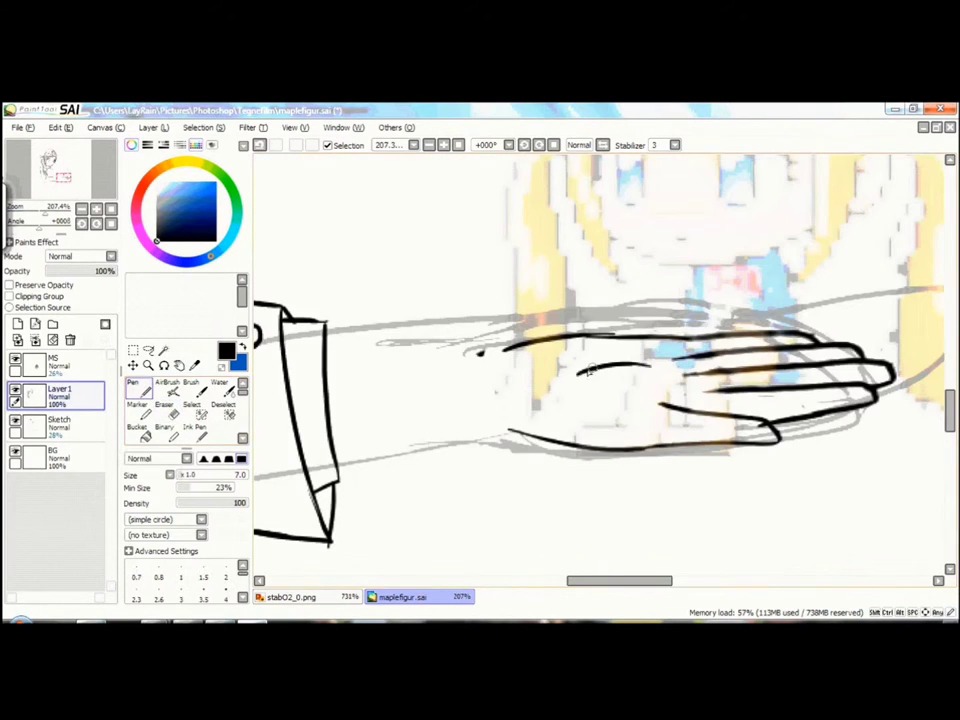
{"action": "scroll", "coordinate": [510, 449], "scroll_direction": "down", "scroll_amount": 5}
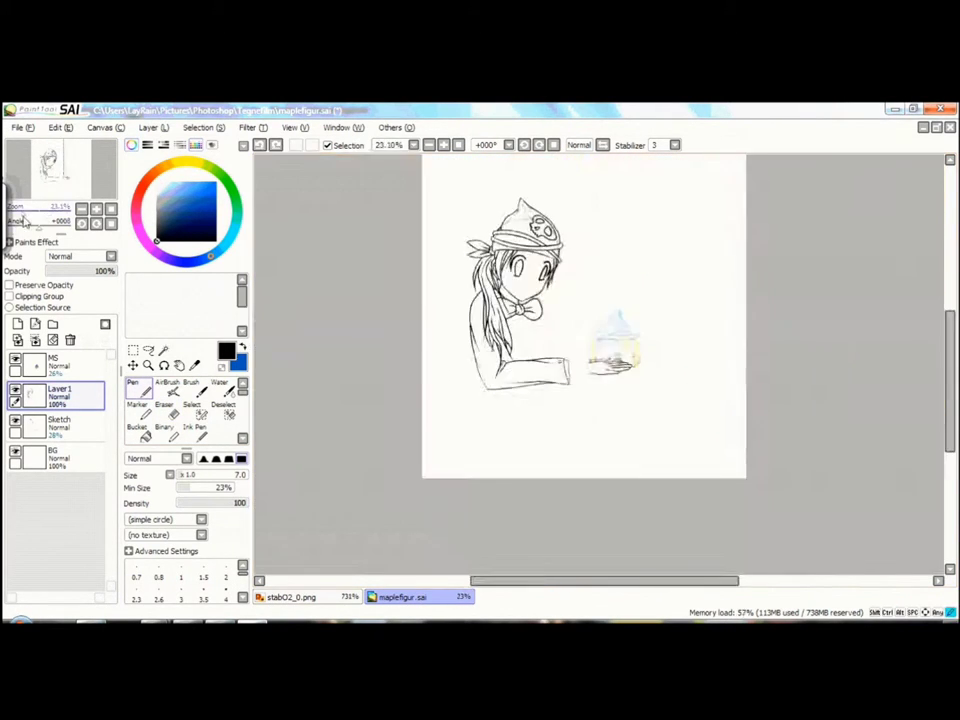
{"action": "scroll", "coordinate": [600, 410], "scroll_direction": "up", "scroll_amount": 5}
{"action": "scroll", "coordinate": [610, 405], "scroll_direction": "down", "scroll_amount": 4}
{"action": "scroll", "coordinate": [661, 401], "scroll_direction": "up", "scroll_amount": 3}
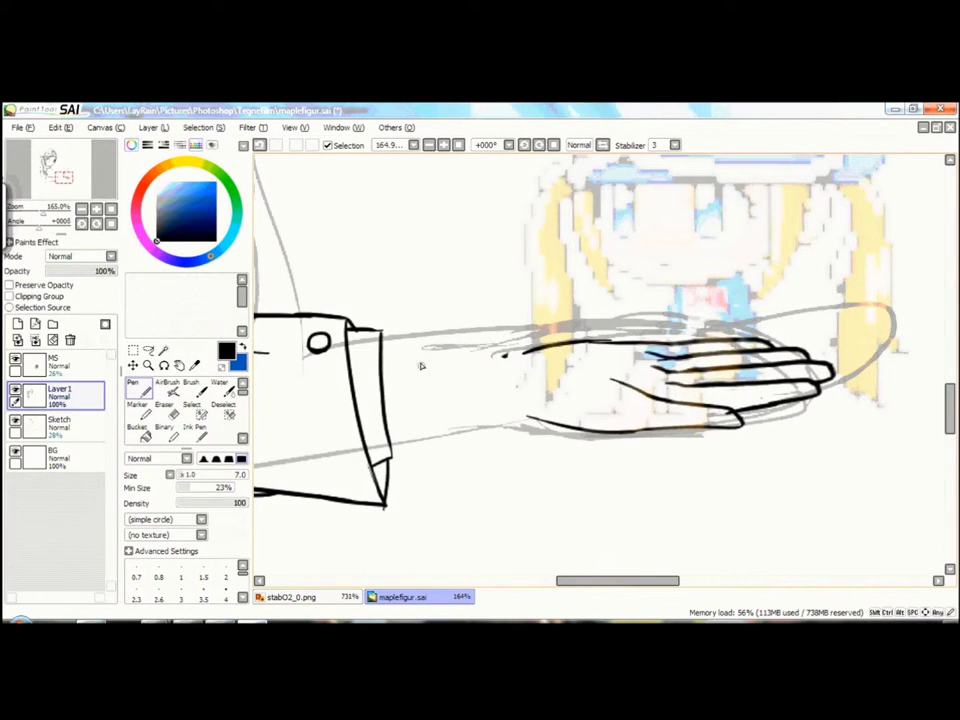
Step: Select the thumb together with the palm's lower edge and transform it so the thumb tip sits higher
{"action": "left_click", "coordinate": [191, 404]}
{"action": "left_click_drag", "start_coordinate": [530, 428], "coordinate": [574, 413]}
{"action": "key", "text": "ctrl+t"}
{"action": "key", "text": "Return"}
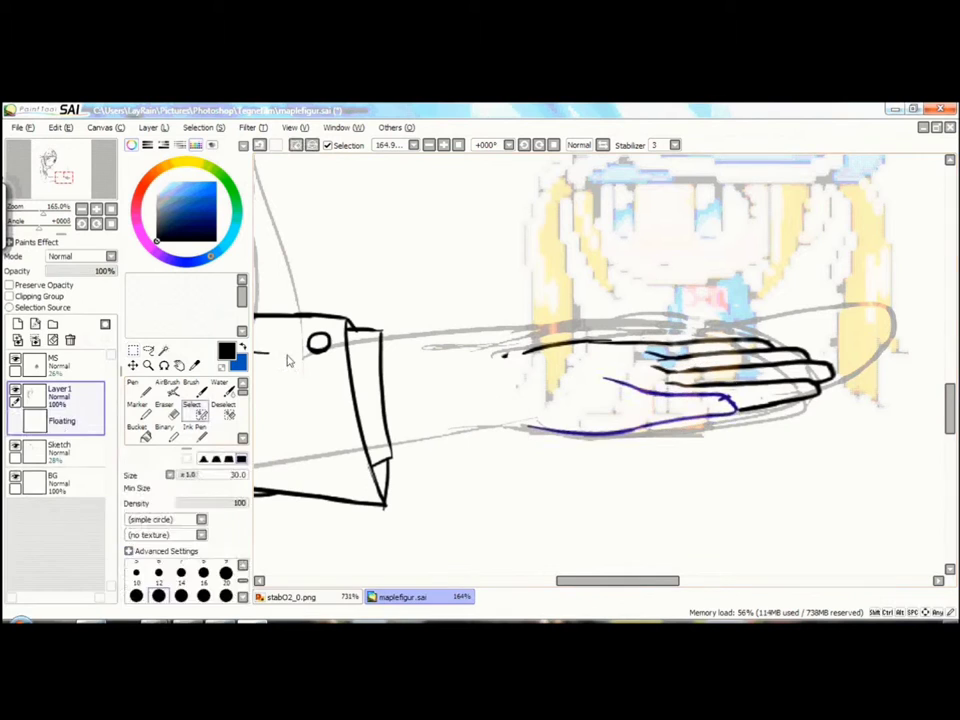
Step: Extend the hand's lower edge beneath the thumb, and redraw the middle of the two lower finger lines with a slight bend
{"action": "left_click", "coordinate": [165, 404]}
{"action": "scroll", "coordinate": [735, 458], "scroll_direction": "up", "scroll_amount": 5}
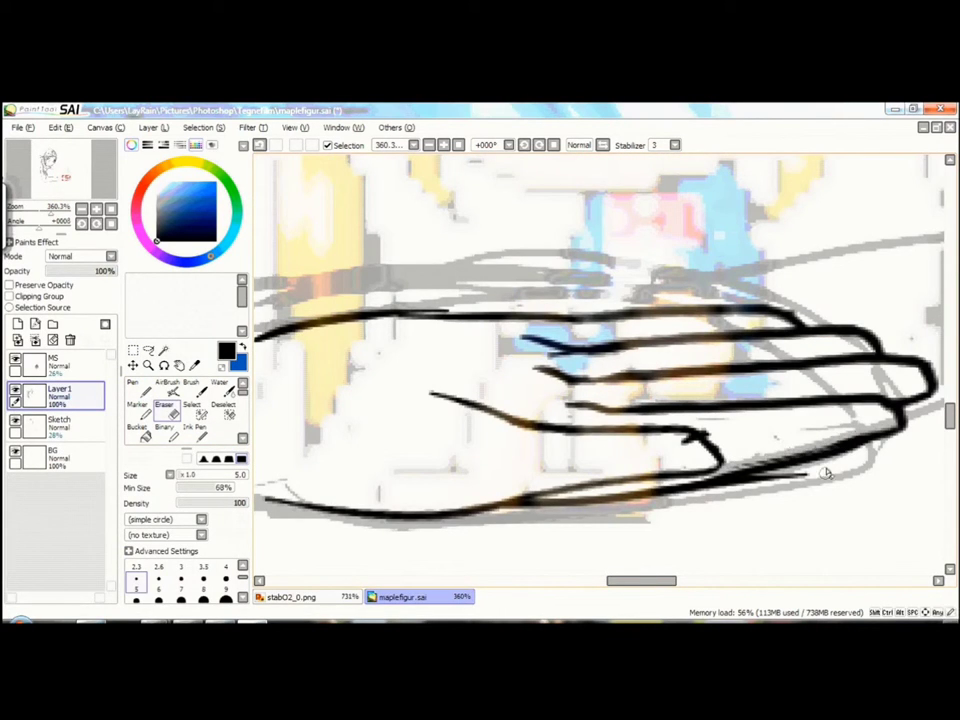
{"action": "left_click_drag", "start_coordinate": [676, 409], "coordinate": [630, 381]}
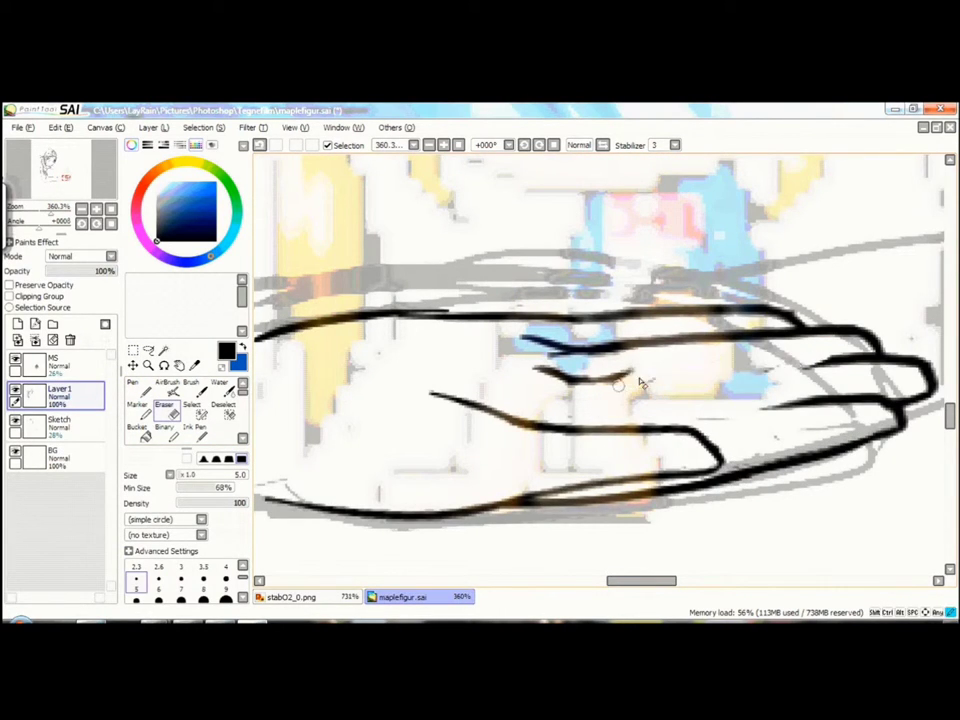
{"action": "key", "text": "n"}
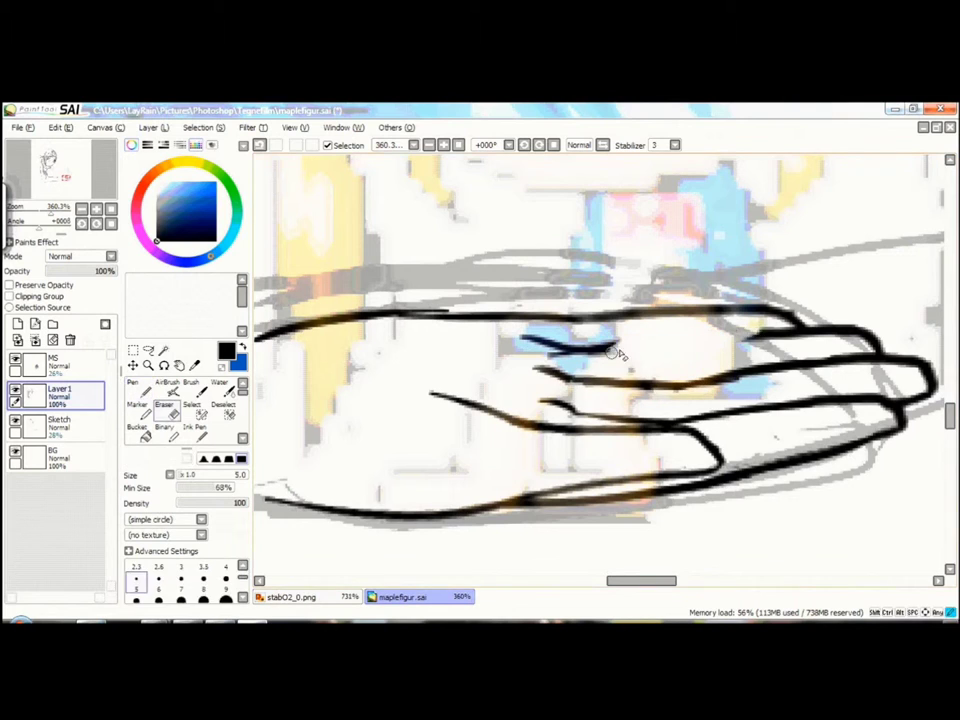
Step: Redraw the middle of the uppermost finger line with a bend, and replace the middle of the hand's top edge
{"action": "left_click_drag", "start_coordinate": [655, 355], "coordinate": [807, 333]}
{"action": "key", "text": "e"}
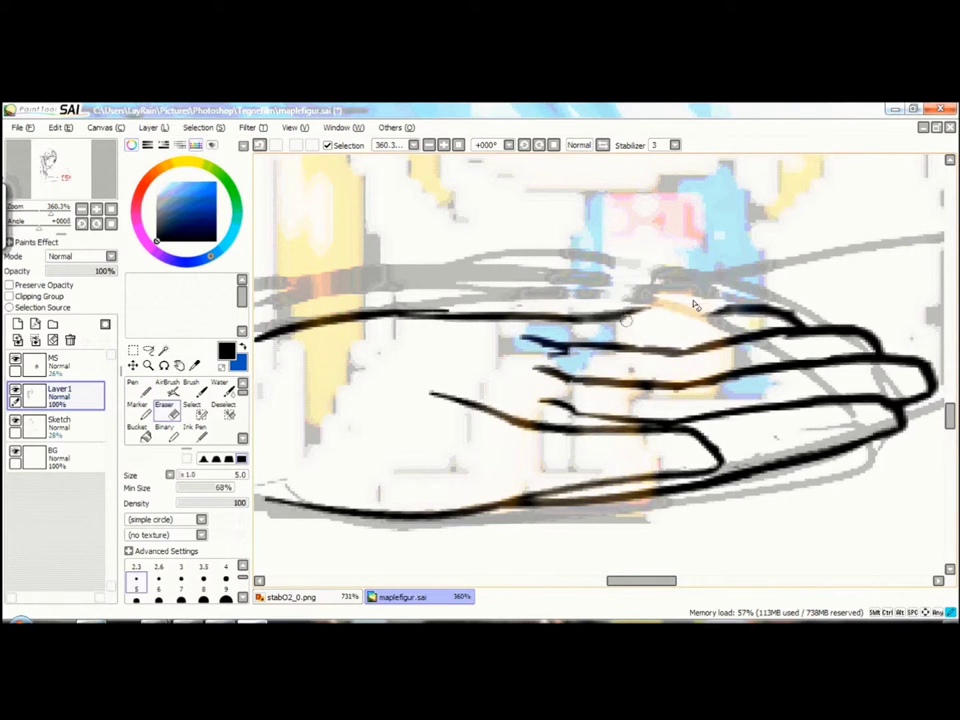
{"action": "left_click_drag", "start_coordinate": [625, 318], "coordinate": [705, 308]}
{"action": "key", "text": "n"}
Step: Close the gap in the hand's top edge and replace the middle of the lowest finger line with a straighter stroke
{"action": "scroll", "coordinate": [548, 312], "scroll_direction": "down", "scroll_amount": 5}
{"action": "scroll", "coordinate": [548, 312], "scroll_direction": "up", "scroll_amount": 6}
{"action": "key", "text": "e"}
{"action": "left_click_drag", "start_coordinate": [600, 340], "coordinate": [410, 355]}
{"action": "key", "text": "n"}
{"action": "mouse_move", "coordinate": [636, 338]}
{"action": "left_mouse_down"}
{"action": "mouse_move", "coordinate": [409, 349]}
{"action": "mouse_move", "coordinate": [520, 375]}
{"action": "left_mouse_up"}
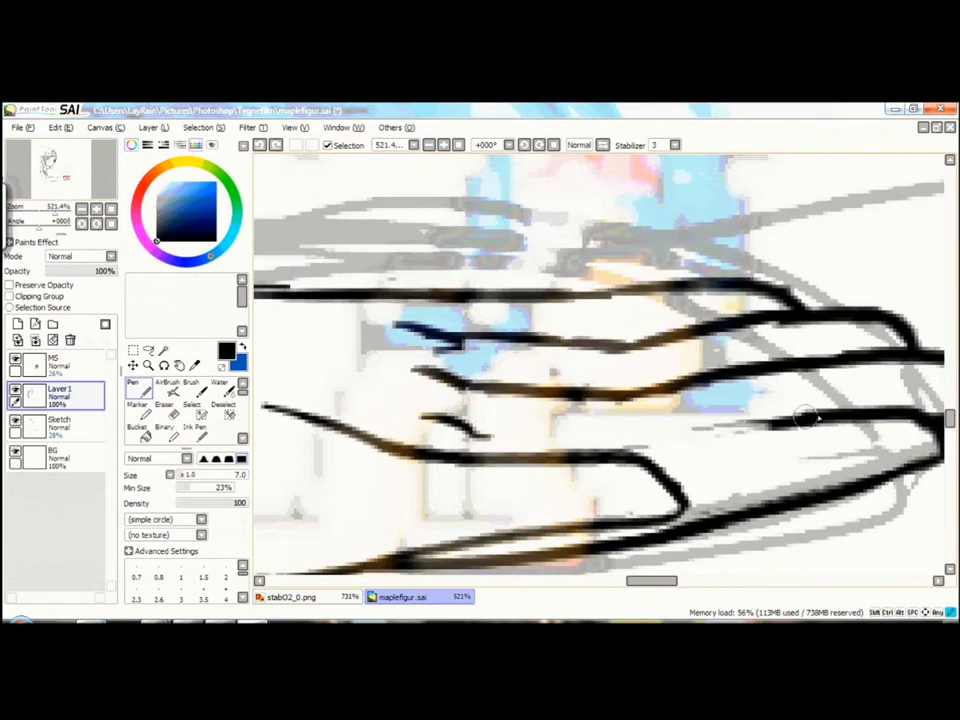
Step: Redraw the middles of the two upper finger lines straighter and clean up the uppermost finger's base
{"action": "key", "text": "e"}
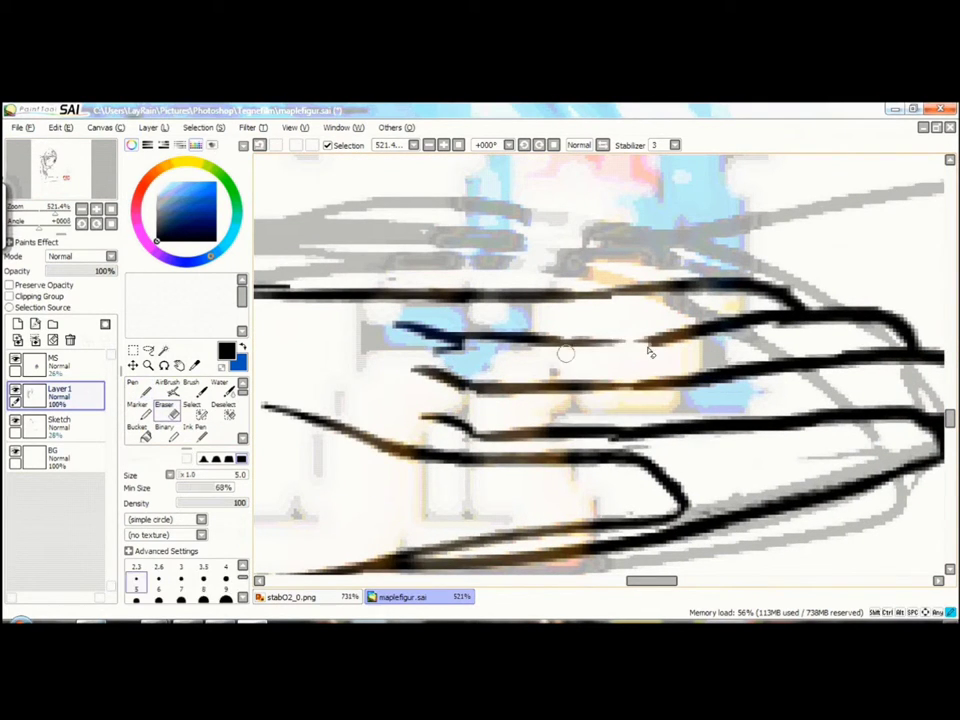
{"action": "key", "text": "n"}
{"action": "key", "text": "e"}
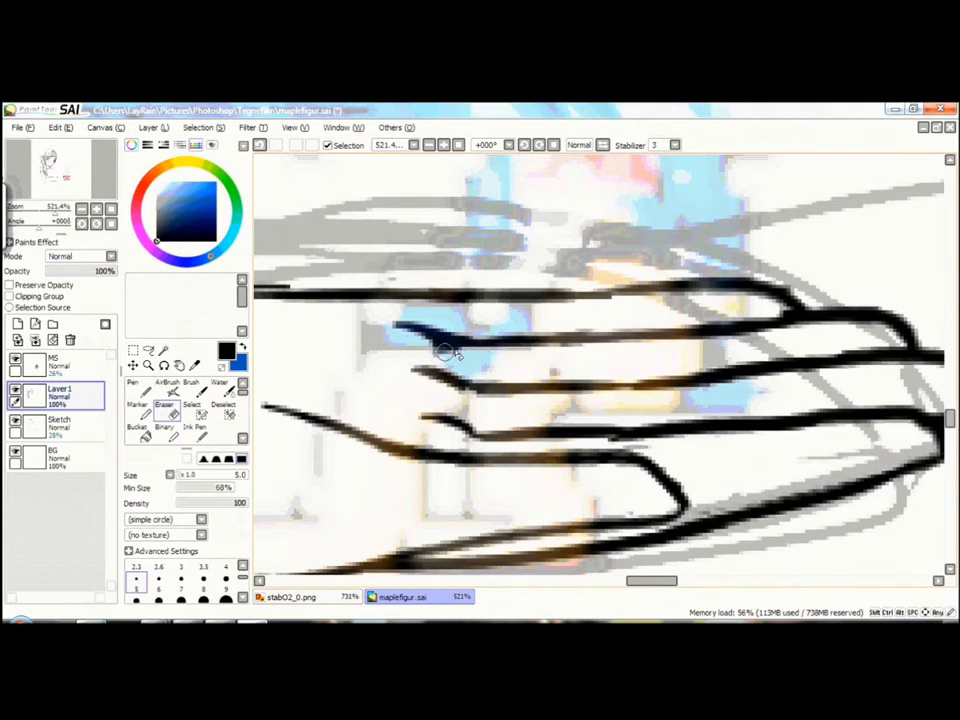
{"action": "scroll", "coordinate": [446, 354], "scroll_direction": "down", "scroll_amount": 7}
{"action": "scroll", "coordinate": [375, 347], "scroll_direction": "up", "scroll_amount": 5}
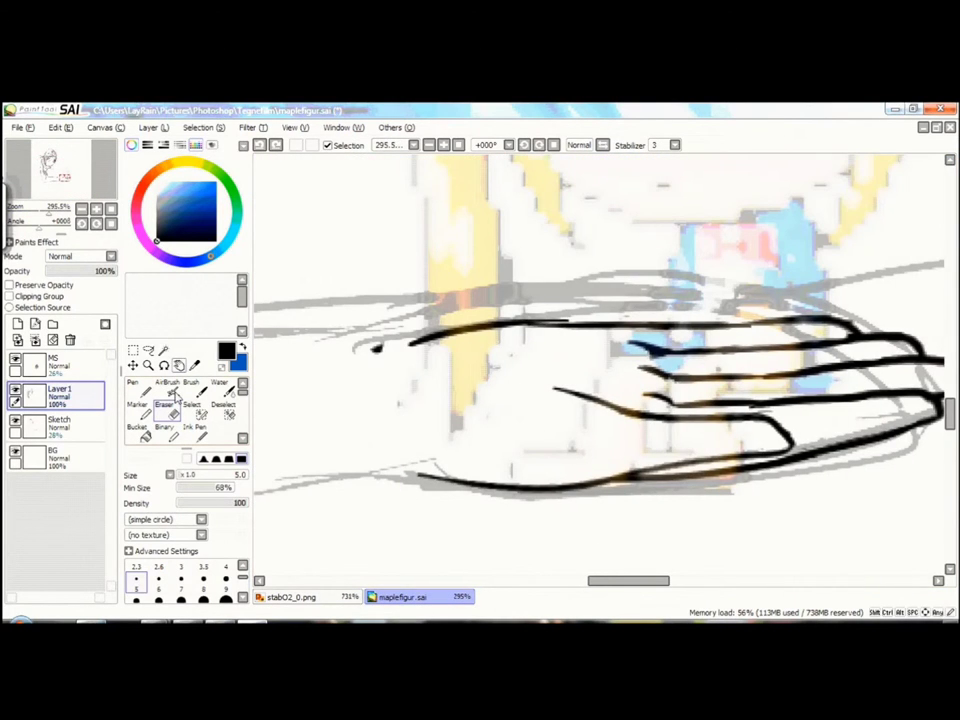
Step: Erase the wrist end of the hand's top edge and redraw it as a smooth stroke curving down toward the wrist
{"action": "left_click_drag", "start_coordinate": [576, 333], "coordinate": [368, 346]}
{"action": "key", "text": "n"}
{"action": "left_click_drag", "start_coordinate": [640, 333], "coordinate": [372, 352]}
{"action": "scroll", "coordinate": [470, 345], "scroll_direction": "up", "scroll_amount": 2}
Step: Transform the whole inked hand to line it up with the sketched forearm in front of the sleeve cuff
{"action": "key", "text": "ctrl+t"}
{"action": "key", "text": "Return"}
{"action": "scroll", "coordinate": [480, 330], "scroll_direction": "up", "scroll_amount": 1}
{"action": "key", "text": "ctrl+t"}
{"action": "key", "text": "Return"}
{"action": "key", "text": "ctrl+t"}
{"action": "left_click_drag", "start_coordinate": [70, 207], "coordinate": [42, 220]}
{"action": "key", "text": "ctrl+t"}
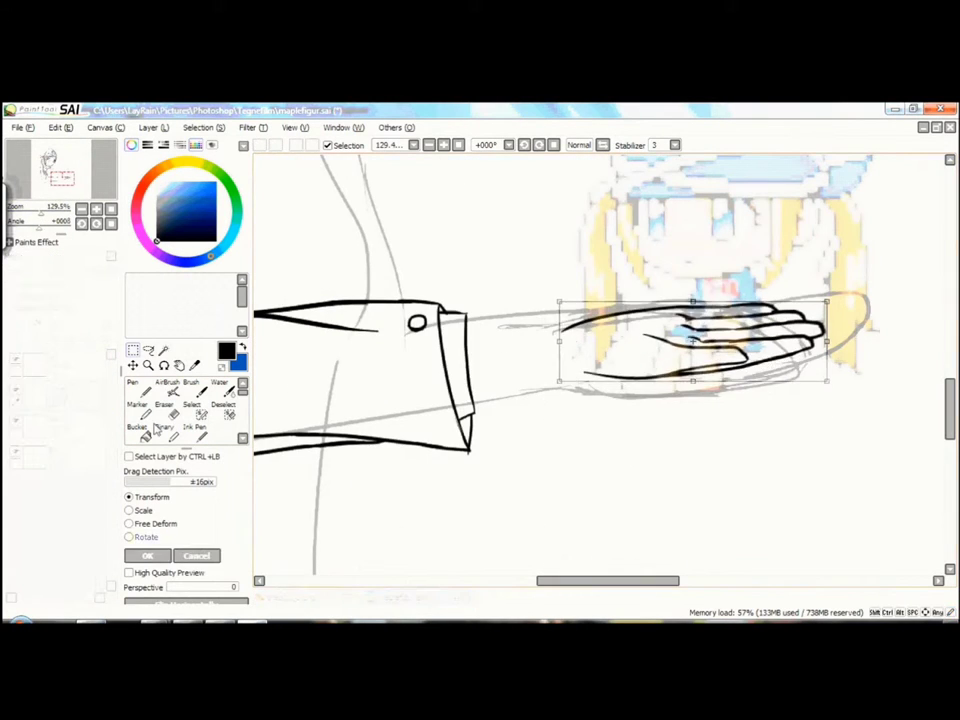
{"action": "key", "text": "Return"}
{"action": "scroll", "coordinate": [510, 296], "scroll_direction": "down", "scroll_amount": 2}
{"action": "scroll", "coordinate": [409, 315], "scroll_direction": "down", "scroll_amount": 3}
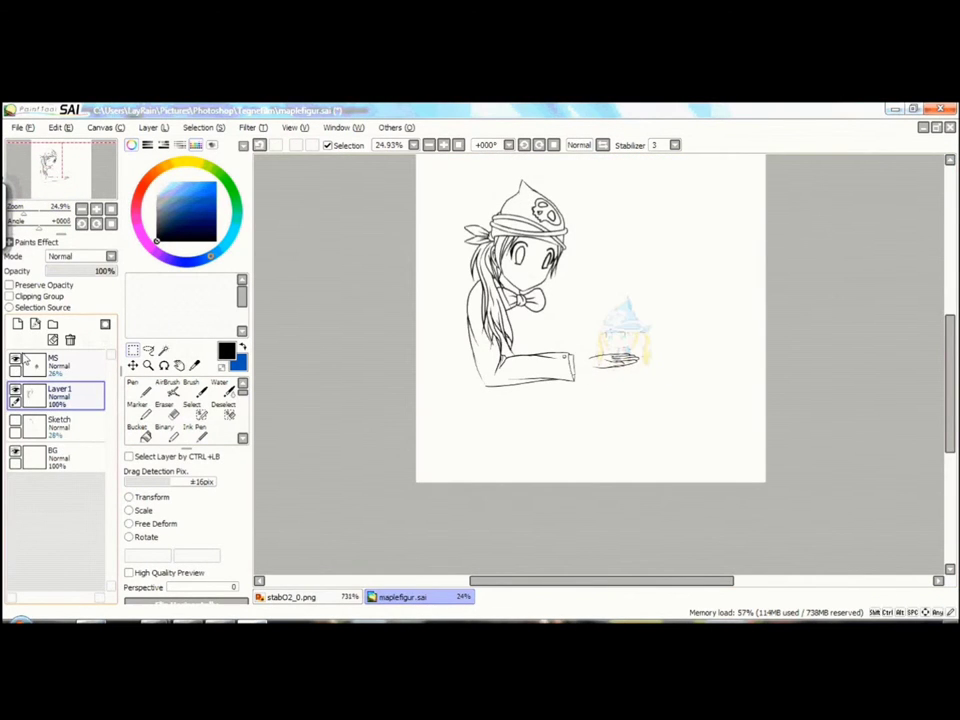
Step: Shift the inked hand slightly up and farther away from the cuff
{"action": "scroll", "coordinate": [590, 350], "scroll_direction": "up", "scroll_amount": 5}
{"action": "key", "text": "n"}
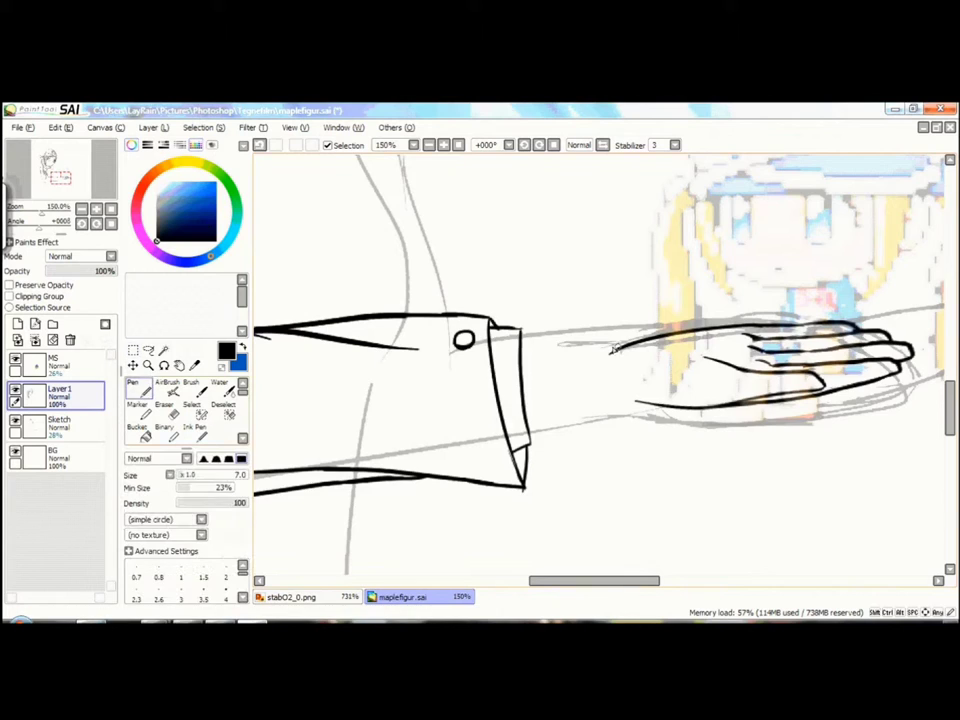
{"action": "scroll", "coordinate": [539, 357], "scroll_direction": "down", "scroll_amount": 2}
{"action": "key", "text": "ctrl+t"}
{"action": "key", "text": "Return"}
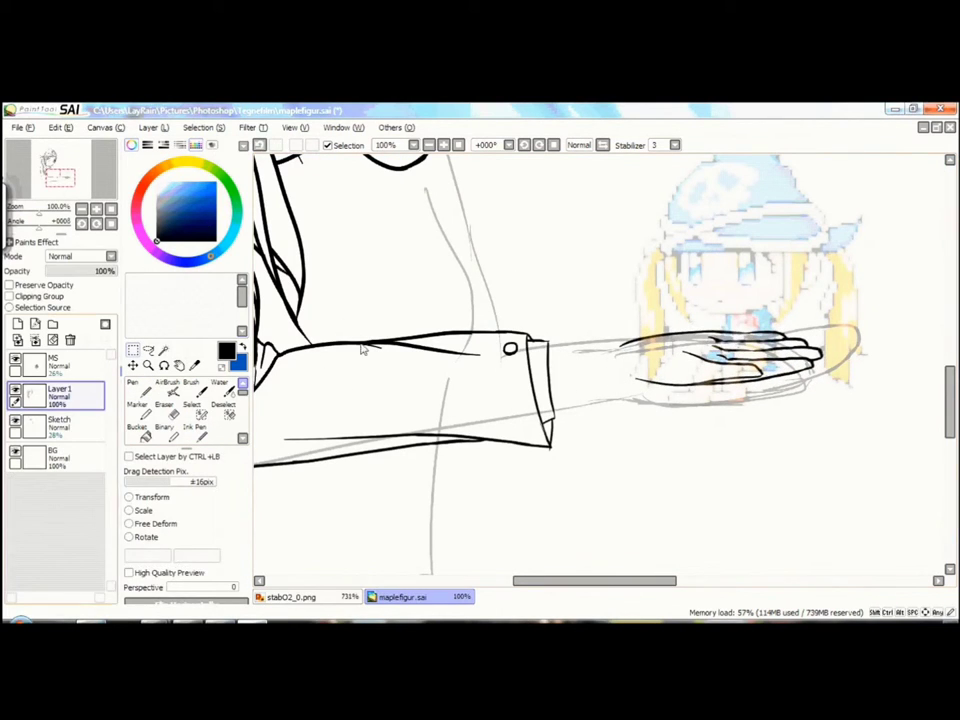
Step: Ink the forearm's upper and lower edges between cuff and hand, and erase the lower line's overshoot across the cuff
{"action": "key", "text": "n"}
{"action": "scroll", "coordinate": [634, 381], "scroll_direction": "down", "scroll_amount": 3}
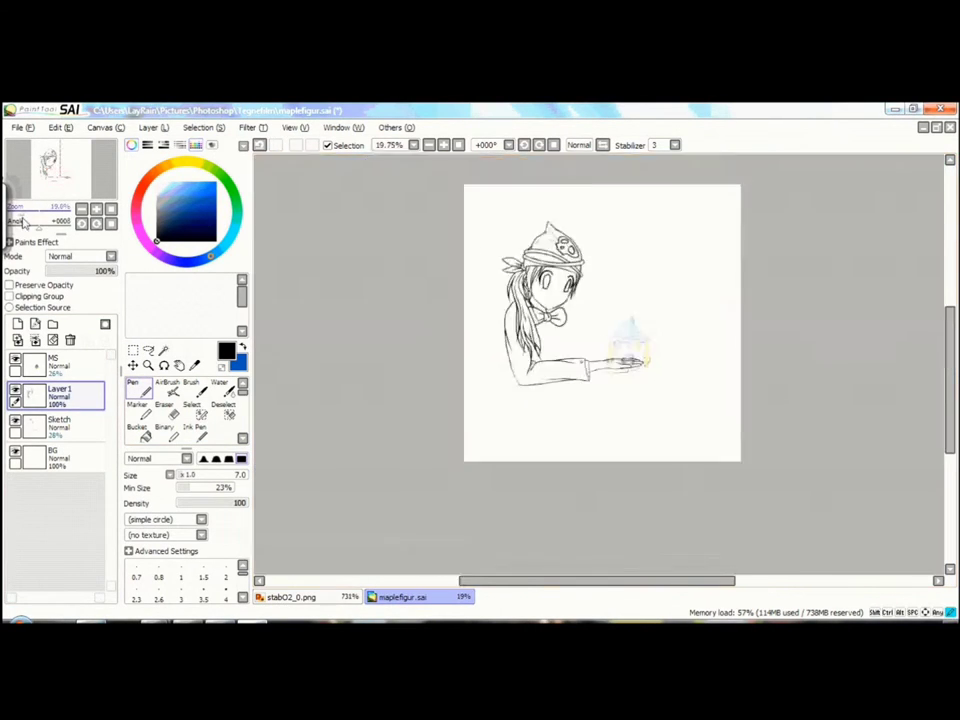
{"action": "scroll", "coordinate": [537, 403], "scroll_direction": "up", "scroll_amount": 4}
{"action": "scroll", "coordinate": [508, 416], "scroll_direction": "down", "scroll_amount": 3}
{"action": "key", "text": "ctrl+z"}
{"action": "scroll", "coordinate": [491, 339], "scroll_direction": "up", "scroll_amount": 3}
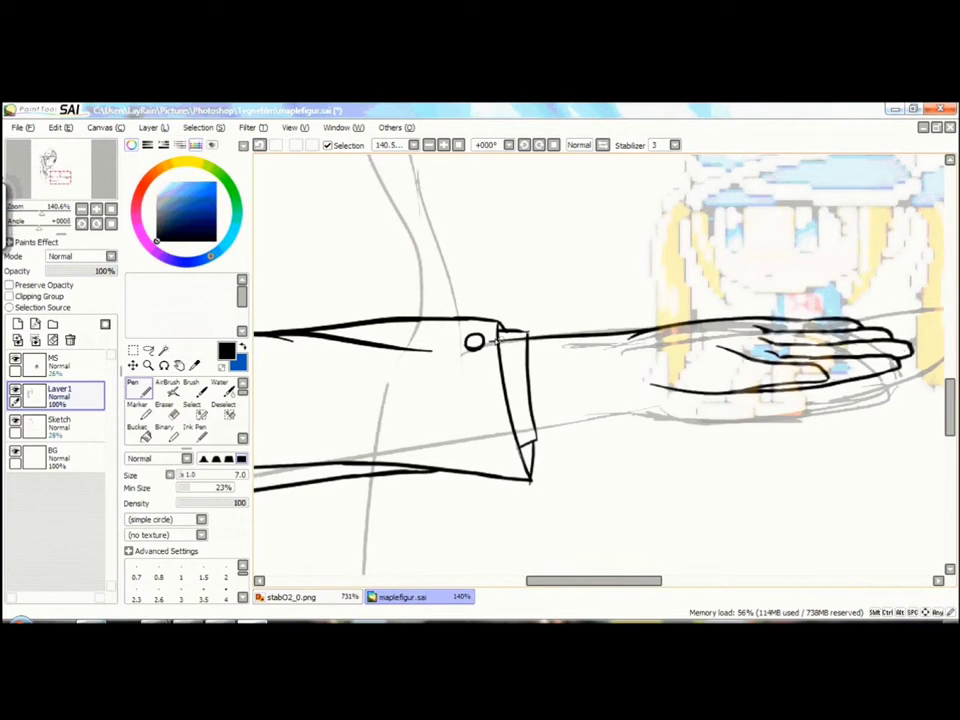
{"action": "scroll", "coordinate": [599, 365], "scroll_direction": "up", "scroll_amount": 2}
{"action": "key", "text": "e"}
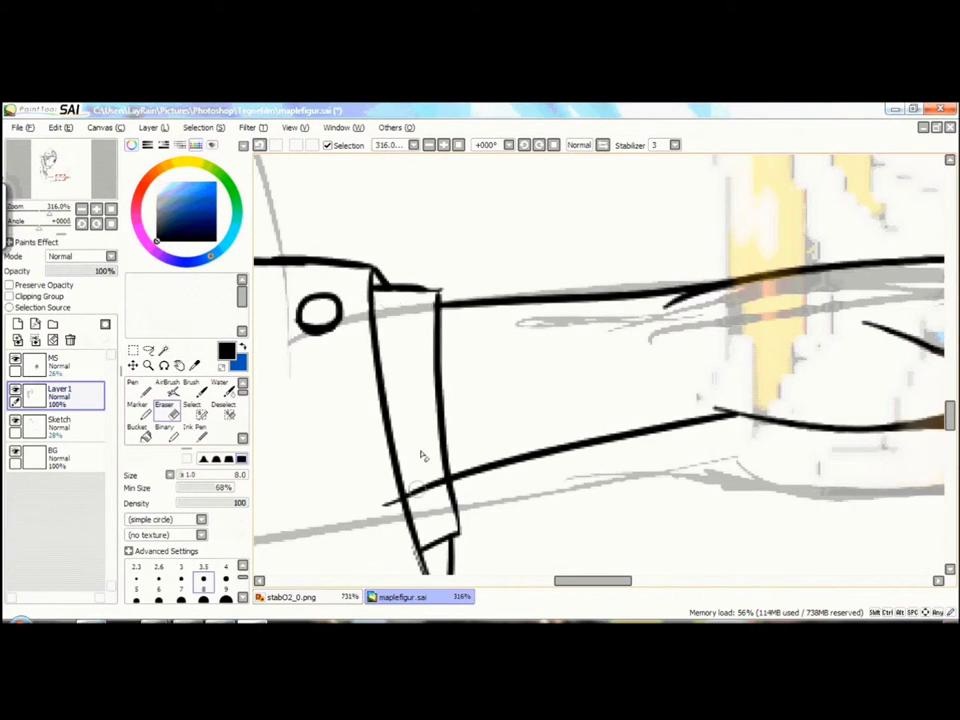
{"action": "scroll", "coordinate": [422, 455], "scroll_direction": "down", "scroll_amount": 5}
Step: Scale the reference sprite on the MS layer slightly smaller on the open palm and set the layer's opacity to 38%
{"action": "left_click", "coordinate": [40, 360]}
{"action": "left_click_drag", "start_coordinate": [60, 271], "coordinate": [118, 272]}
{"action": "key", "text": "ctrl+t"}
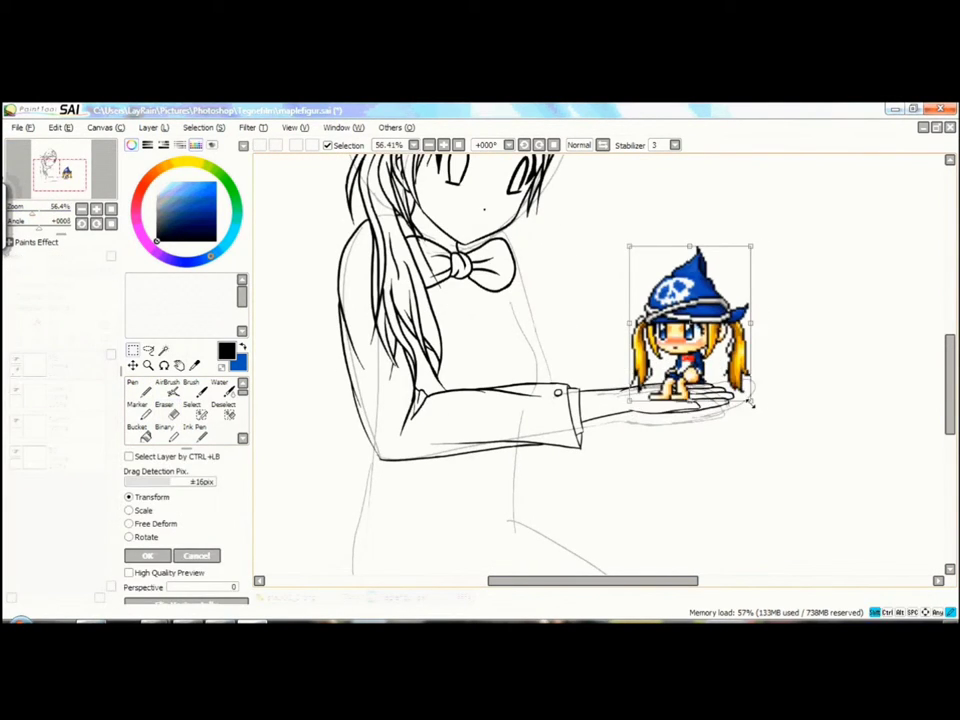
{"action": "key", "text": "Return"}
Step: Try a wavy, smiling mouth beneath the nose dot
{"action": "scroll", "coordinate": [47, 177], "scroll_direction": "up", "scroll_amount": 3}
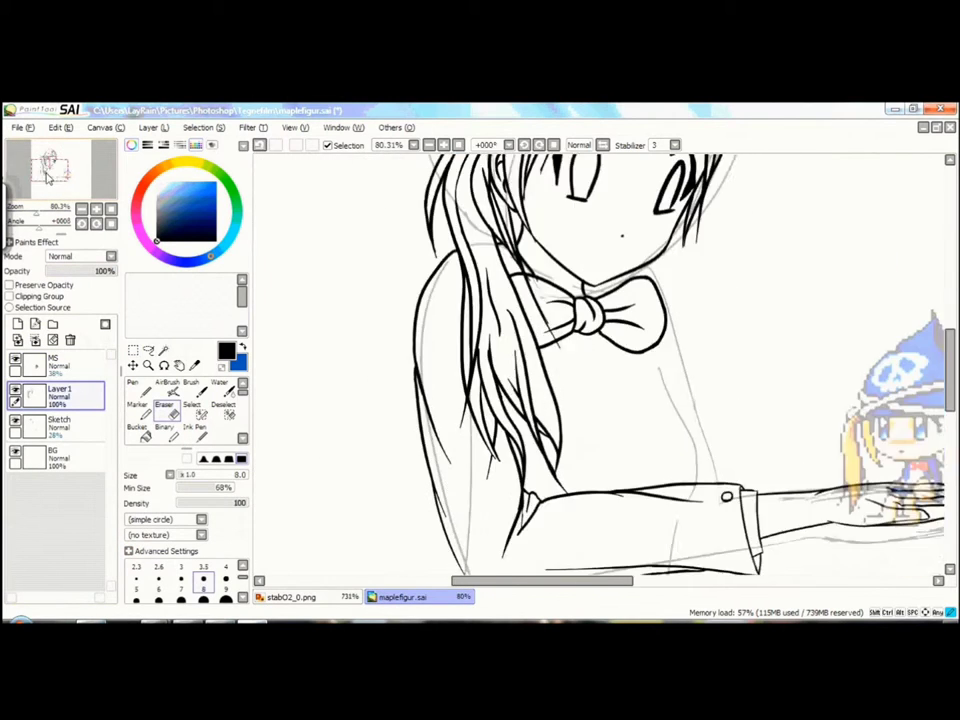
{"action": "scroll", "coordinate": [47, 177], "scroll_direction": "up", "scroll_amount": 3}
{"action": "key", "text": "n"}
{"action": "scroll", "coordinate": [685, 483], "scroll_direction": "up", "scroll_amount": 2}
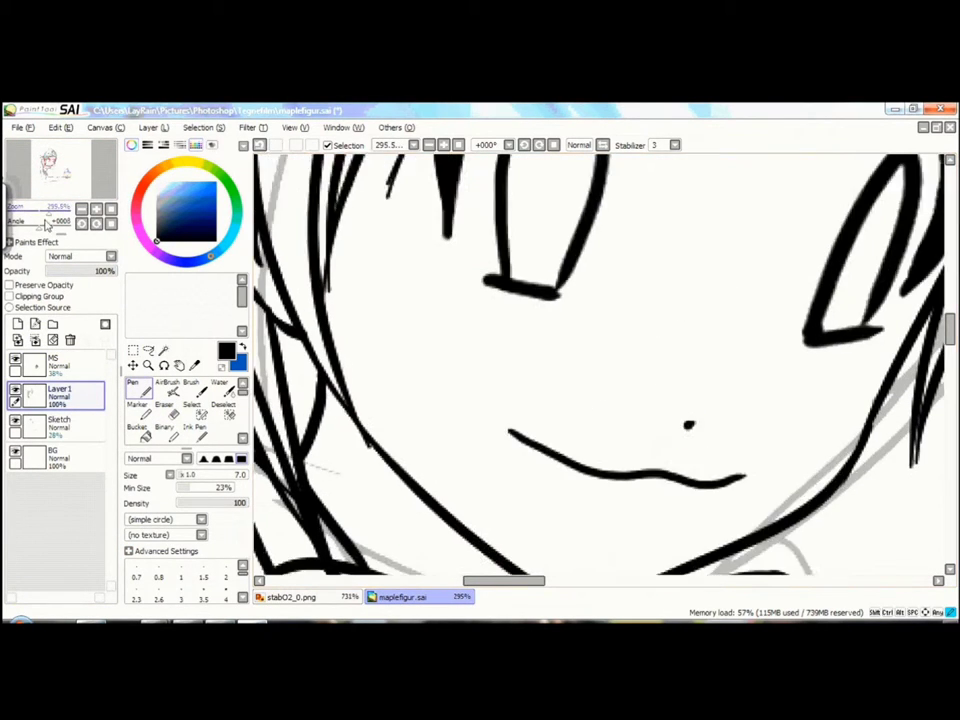
{"action": "mouse_move", "coordinate": [503, 345]}
{"action": "left_mouse_down"}
{"action": "mouse_move", "coordinate": [578, 374]}
{"action": "mouse_move", "coordinate": [710, 400]}
{"action": "mouse_move", "coordinate": [639, 358]}
{"action": "left_mouse_up"}
{"action": "key", "text": "ctrl+t"}
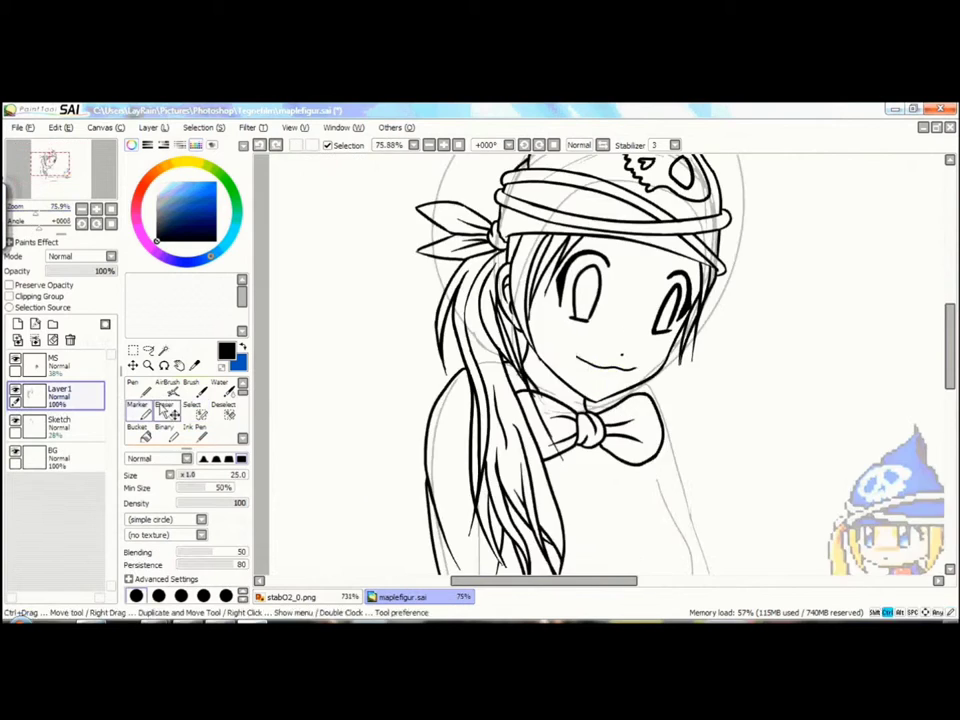
Step: Ink the jacket's flared back edge, its front edge from the bow tie down past the sleeve, and the curved hem
{"action": "scroll", "coordinate": [600, 360], "scroll_direction": "down", "scroll_amount": 3}
{"action": "left_click_drag", "start_coordinate": [50, 168], "coordinate": [58, 186]}
{"action": "key", "text": "n"}
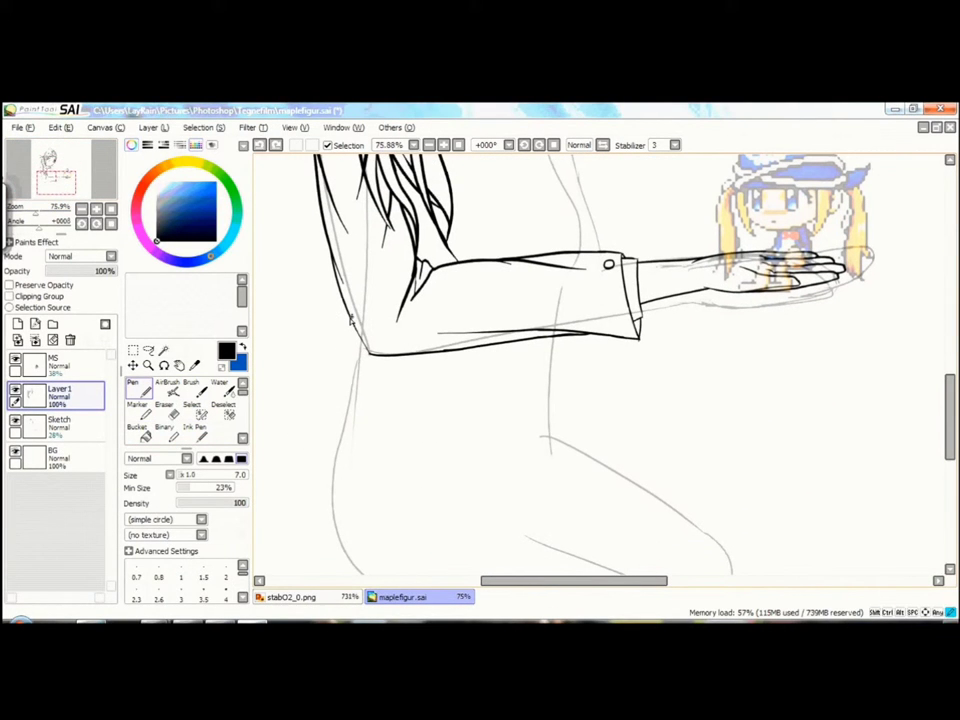
{"action": "left_click_drag", "start_coordinate": [278, 492], "coordinate": [253, 618]}
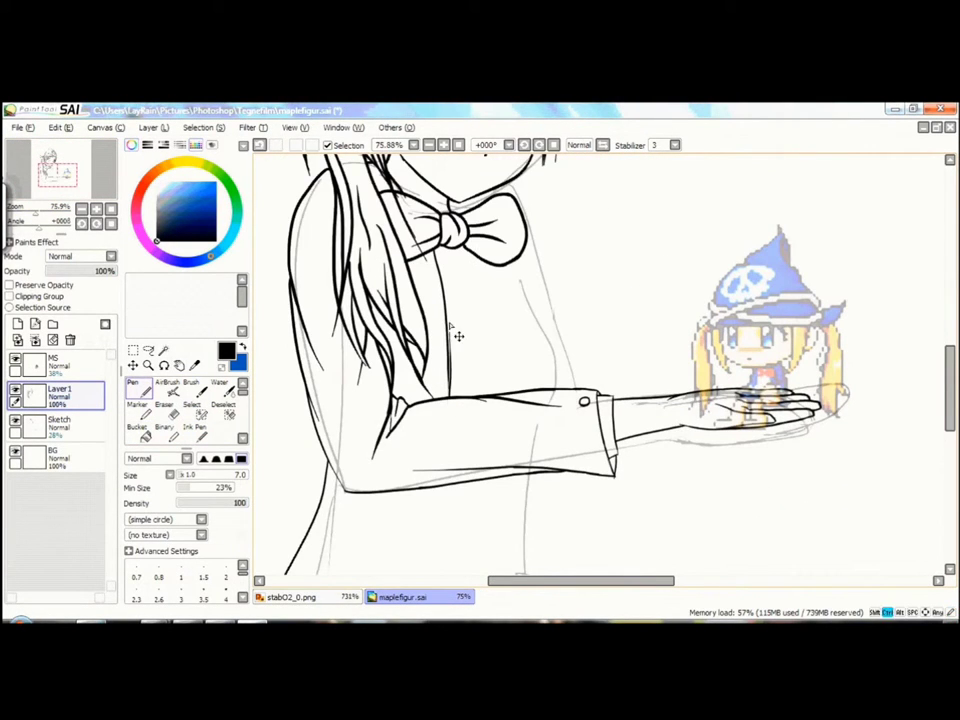
{"action": "scroll", "coordinate": [450, 360], "scroll_direction": "left", "scroll_amount": 3}
{"action": "scroll", "coordinate": [440, 380], "scroll_direction": "down", "scroll_amount": 3}
{"action": "scroll", "coordinate": [586, 428], "scroll_direction": "left", "scroll_amount": 3}
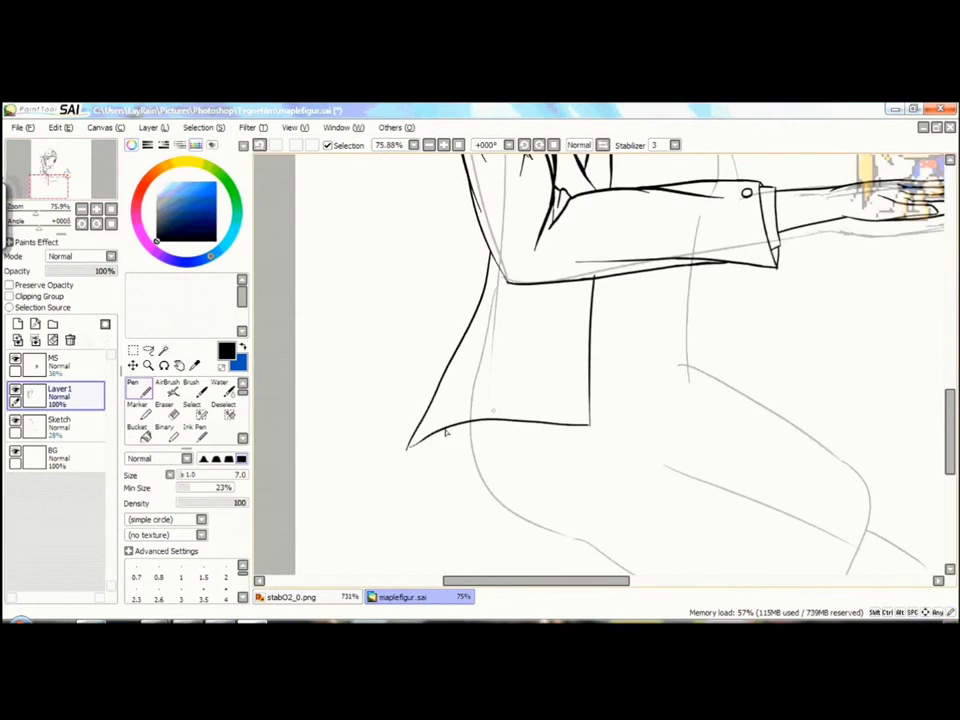
Step: Trim the jacket's front edge where it crosses the sleeve's underside, and try a curved second line beside it
{"action": "scroll", "coordinate": [446, 432], "scroll_direction": "up", "scroll_amount": 3}
{"action": "scroll", "coordinate": [470, 300], "scroll_direction": "right", "scroll_amount": 2}
{"action": "scroll", "coordinate": [460, 330], "scroll_direction": "up", "scroll_amount": 3}
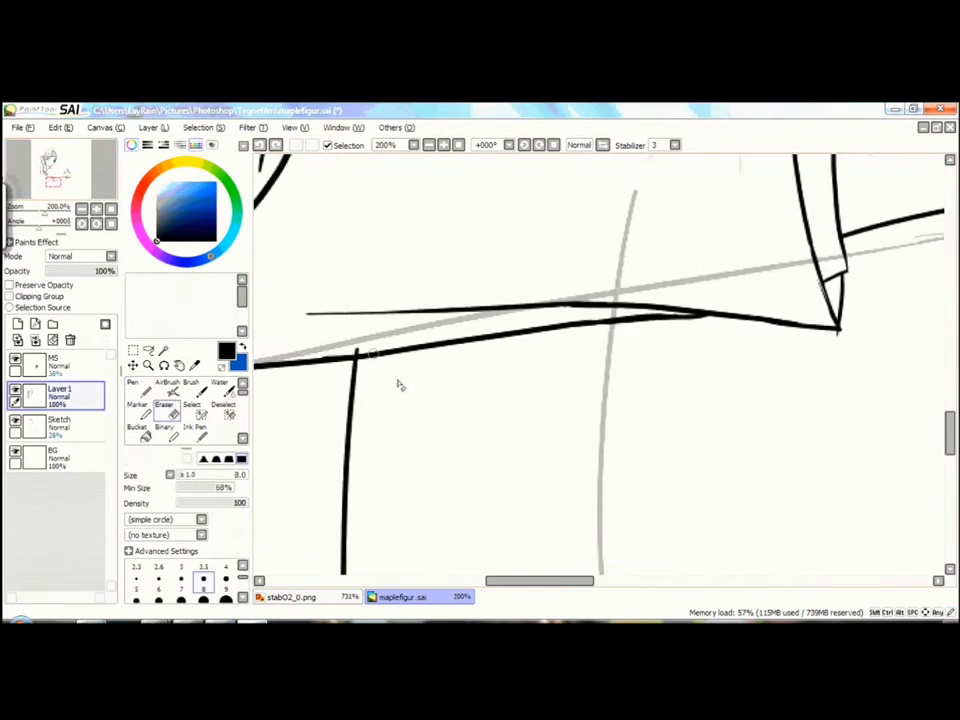
{"action": "scroll", "coordinate": [396, 386], "scroll_direction": "down", "scroll_amount": 5}
{"action": "scroll", "coordinate": [450, 222], "scroll_direction": "up", "scroll_amount": 3}
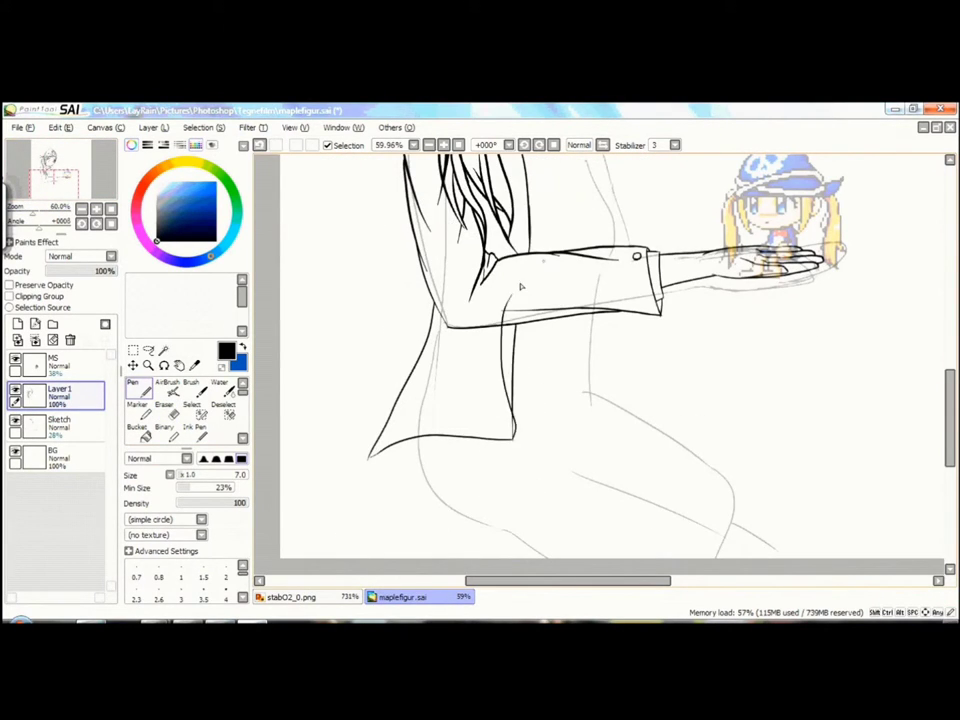
Step: Ink a column of small round buttons along the jacket's front edge, above and below the sleeve
{"action": "scroll", "coordinate": [503, 425], "scroll_direction": "up", "scroll_amount": 2}
{"action": "scroll", "coordinate": [475, 328], "scroll_direction": "up", "scroll_amount": 3}
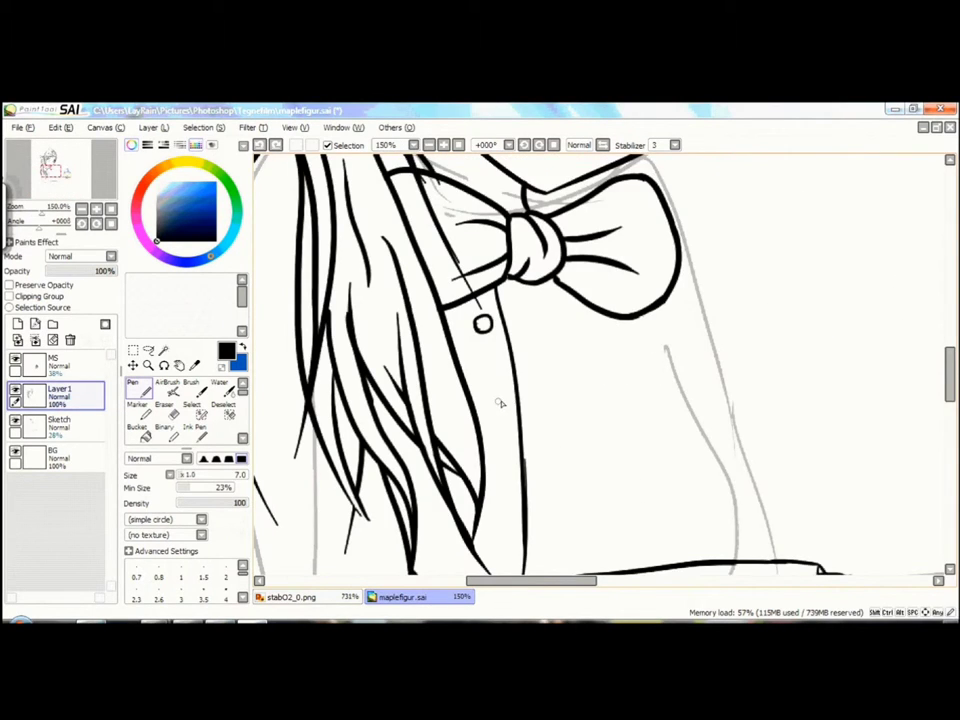
{"action": "scroll", "coordinate": [500, 403], "scroll_direction": "down", "scroll_amount": 8}
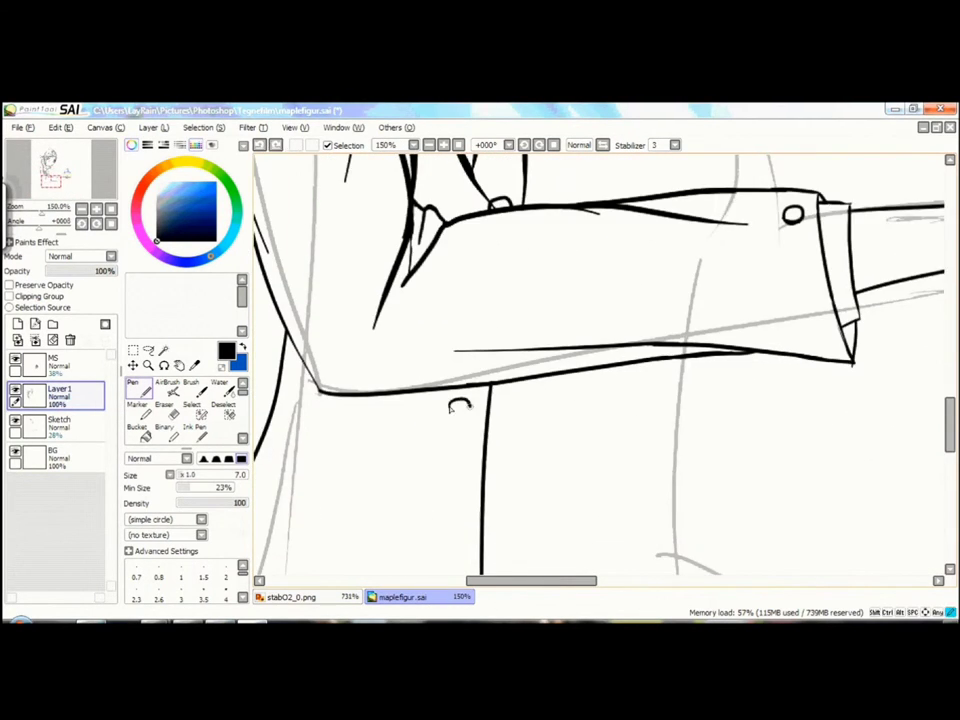
{"action": "scroll", "coordinate": [446, 430], "scroll_direction": "down", "scroll_amount": 3}
{"action": "scroll", "coordinate": [340, 330], "scroll_direction": "down", "scroll_amount": 4}
Step: Try a few pocket strokes on the jacket's lower panel beneath the elbow
{"action": "scroll", "coordinate": [340, 400], "scroll_direction": "up", "scroll_amount": 4}
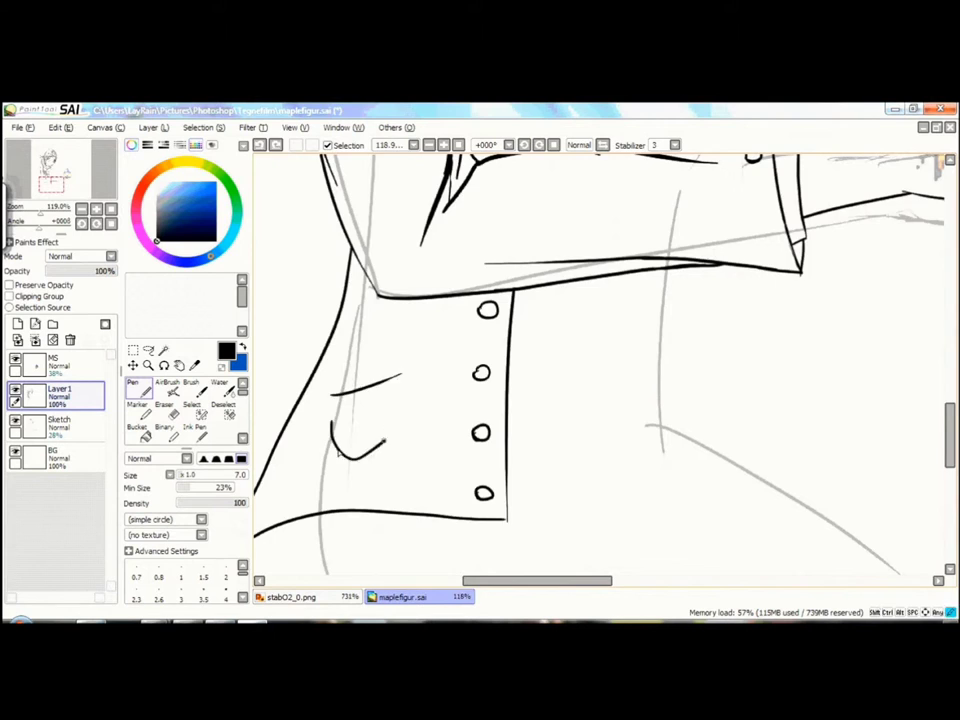
{"action": "scroll", "coordinate": [590, 258], "scroll_direction": "down", "scroll_amount": 4}
{"action": "scroll", "coordinate": [590, 258], "scroll_direction": "up", "scroll_amount": 5}
{"action": "scroll", "coordinate": [590, 258], "scroll_direction": "down", "scroll_amount": 1}
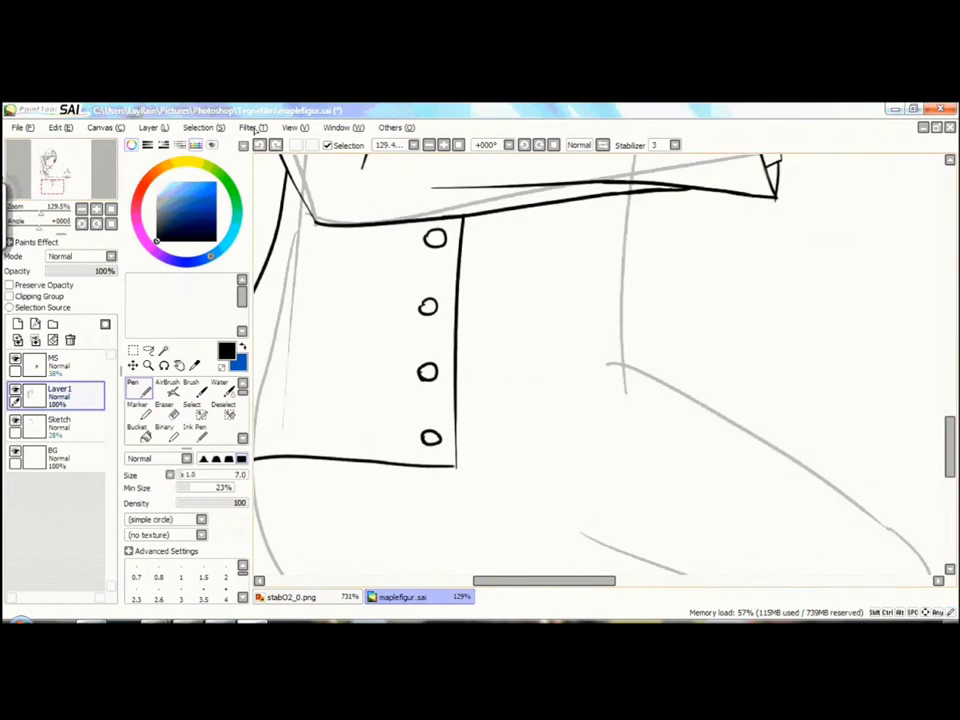
Step: Ink the jacket's opposite front edge below the sleeve, with a pointed hem corner and short buttonhole marks
{"action": "scroll", "coordinate": [652, 435], "scroll_direction": "down", "scroll_amount": 3}
{"action": "scroll", "coordinate": [621, 347], "scroll_direction": "up", "scroll_amount": 5}
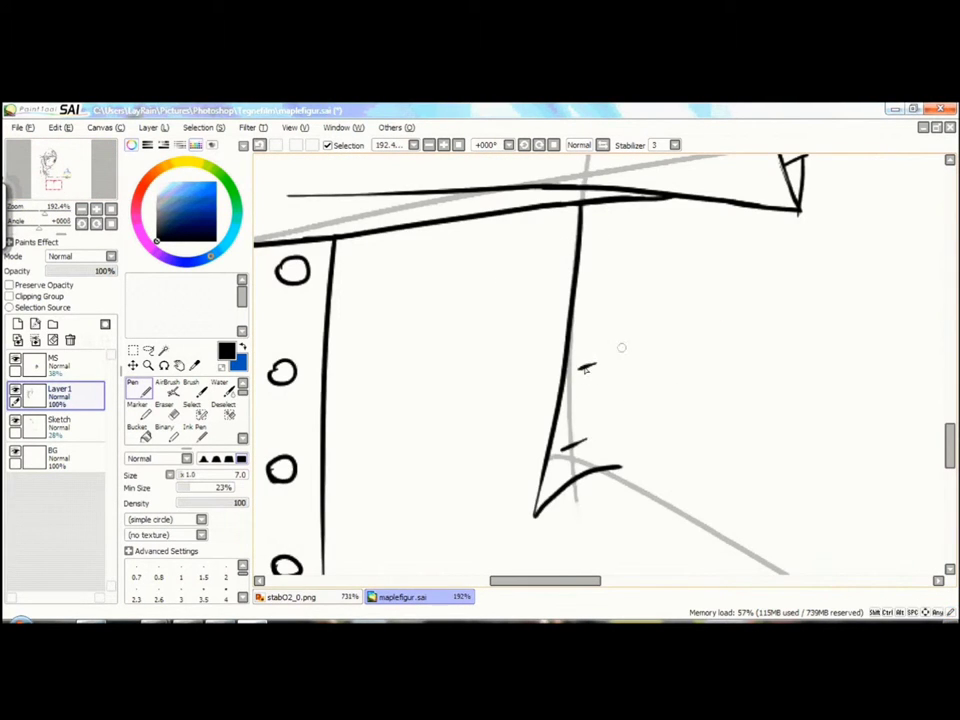
{"action": "scroll", "coordinate": [633, 204], "scroll_direction": "down", "scroll_amount": 3}
Step: Ink the torso's outer contour from below the bow tie to the sleeve, and clean up where they meet
{"action": "scroll", "coordinate": [517, 346], "scroll_direction": "up", "scroll_amount": 4}
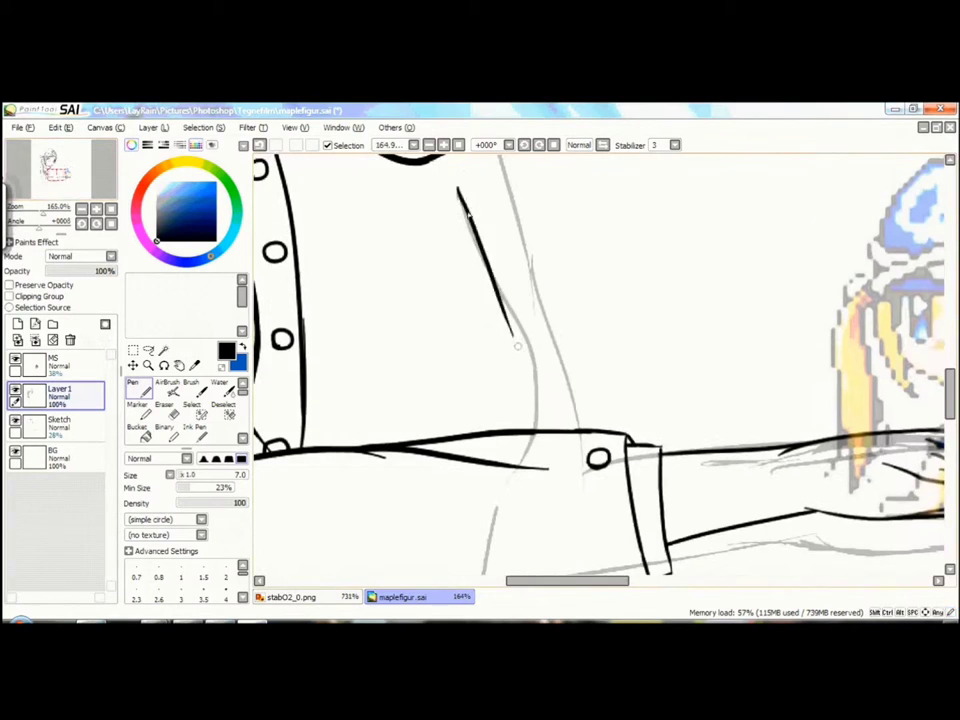
{"action": "scroll", "coordinate": [480, 470], "scroll_direction": "down", "scroll_amount": 3}
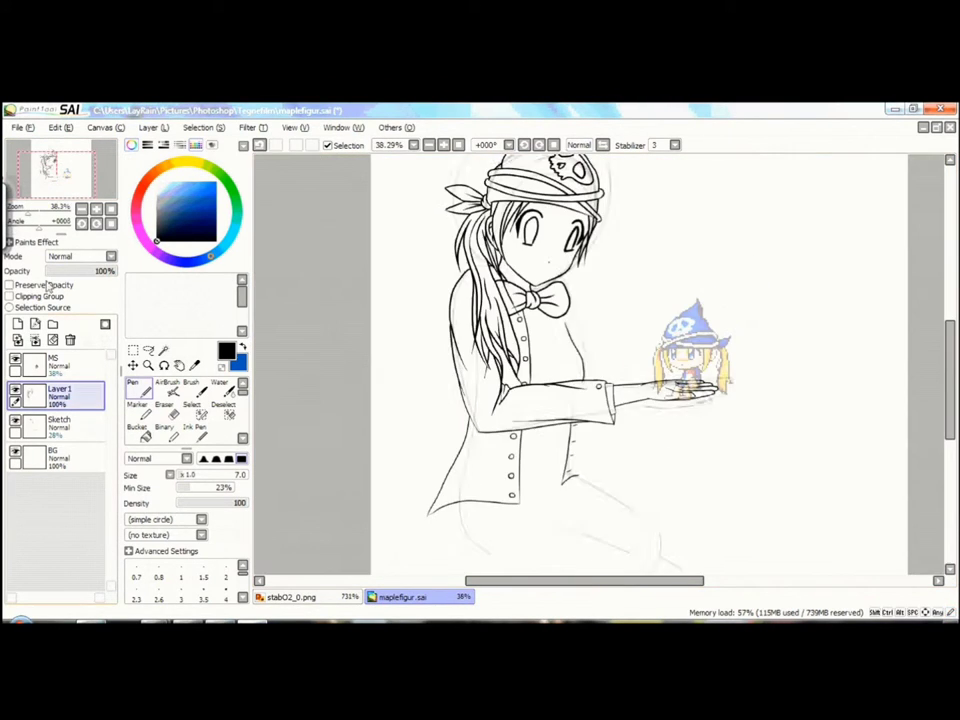
{"action": "scroll", "coordinate": [480, 470], "scroll_direction": "up", "scroll_amount": 4}
{"action": "key", "text": "e"}
{"action": "scroll", "coordinate": [480, 470], "scroll_direction": "down", "scroll_amount": 3}
Step: Ink the jacket's opposite front edge from the bow tie to the sleeve, and erase its overshoot inside the sleeve
{"action": "key", "text": "n"}
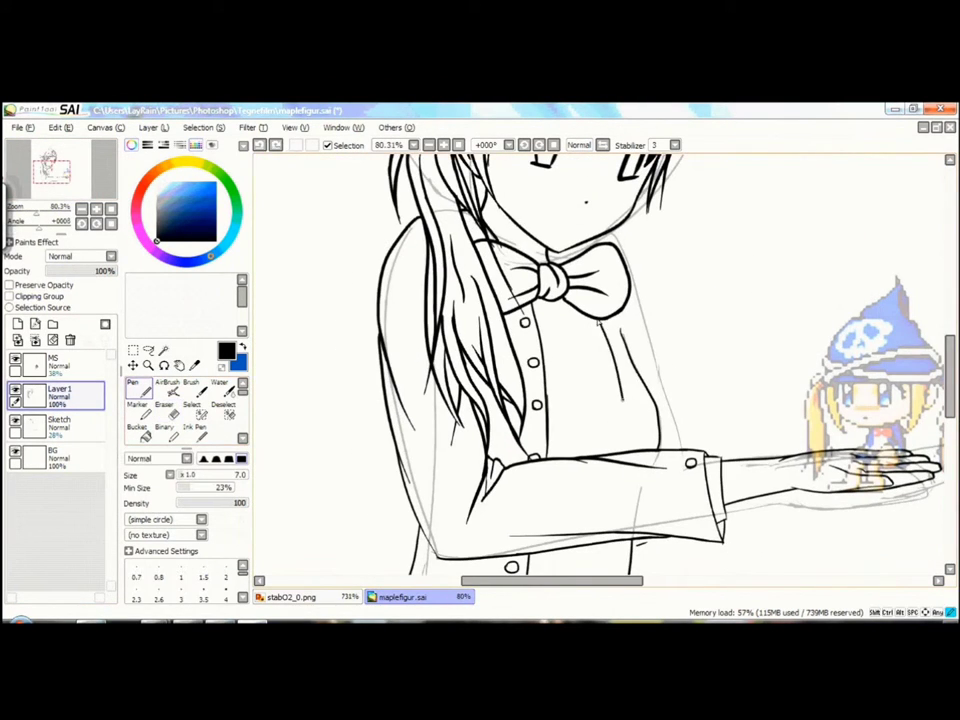
{"action": "scroll", "coordinate": [611, 337], "scroll_direction": "up", "scroll_amount": 4}
{"action": "key", "text": "e"}
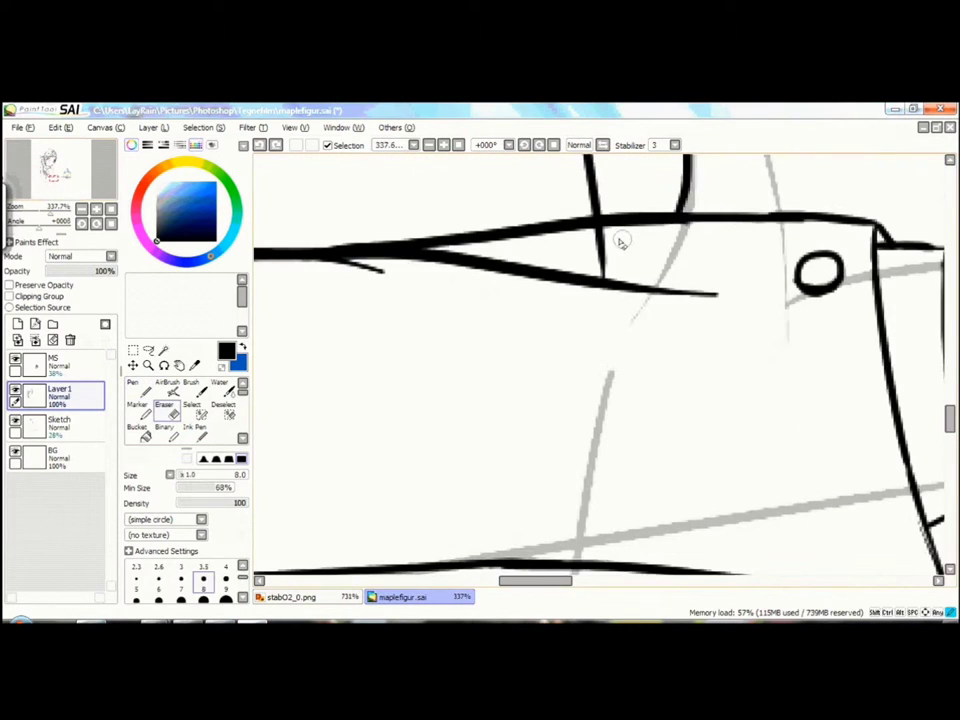
{"action": "scroll", "coordinate": [611, 337], "scroll_direction": "down", "scroll_amount": 3}
{"action": "left_click_drag", "start_coordinate": [55, 175], "coordinate": [54, 173]}
Step: Ink the far arm's outline from shoulder to forearm with its cuff folds, and add buttonhole marks on the upper jacket edge
{"action": "key", "text": "n"}
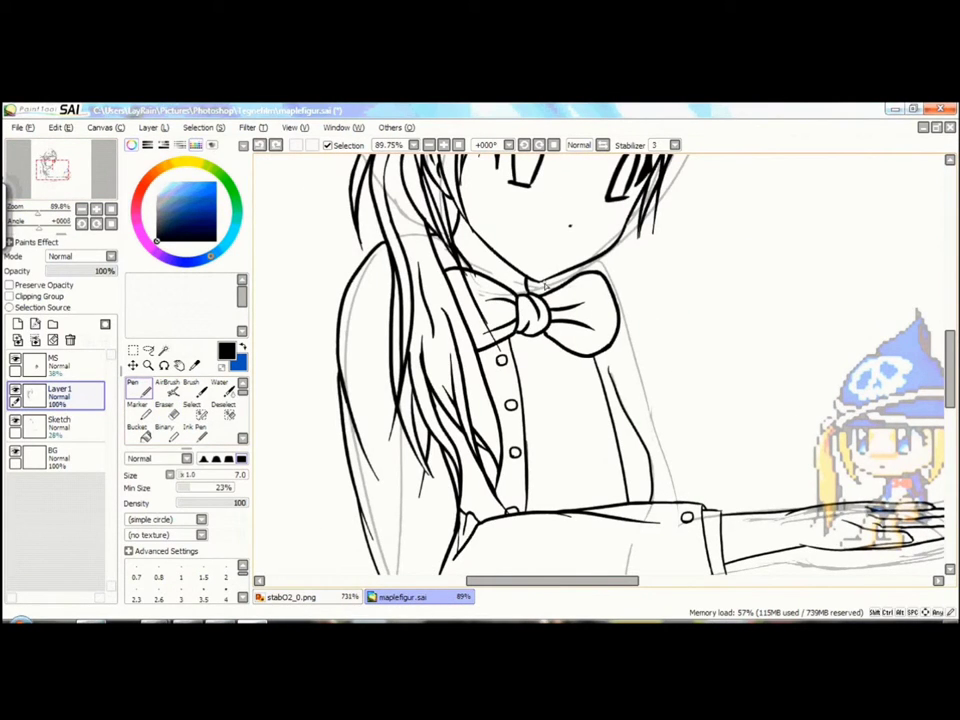
{"action": "scroll", "coordinate": [405, 216], "scroll_direction": "down", "scroll_amount": 5}
{"action": "left_click", "coordinate": [62, 175]}
{"action": "scroll", "coordinate": [568, 306], "scroll_direction": "up", "scroll_amount": 3}
{"action": "scroll", "coordinate": [587, 305], "scroll_direction": "down", "scroll_amount": 2}
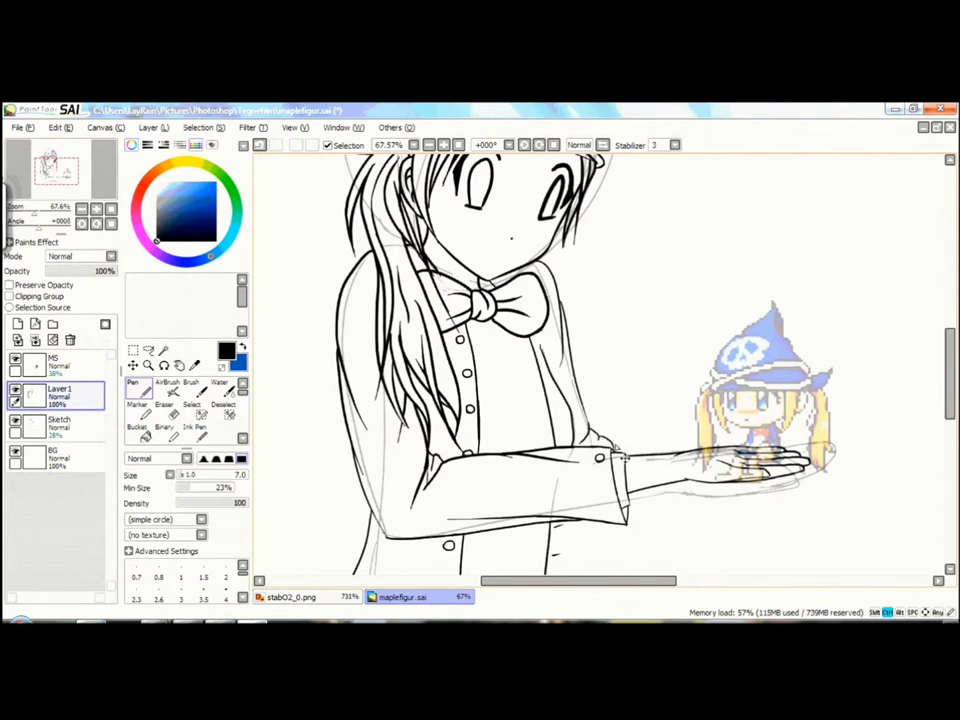
{"action": "scroll", "coordinate": [557, 380], "scroll_direction": "down", "scroll_amount": 2}
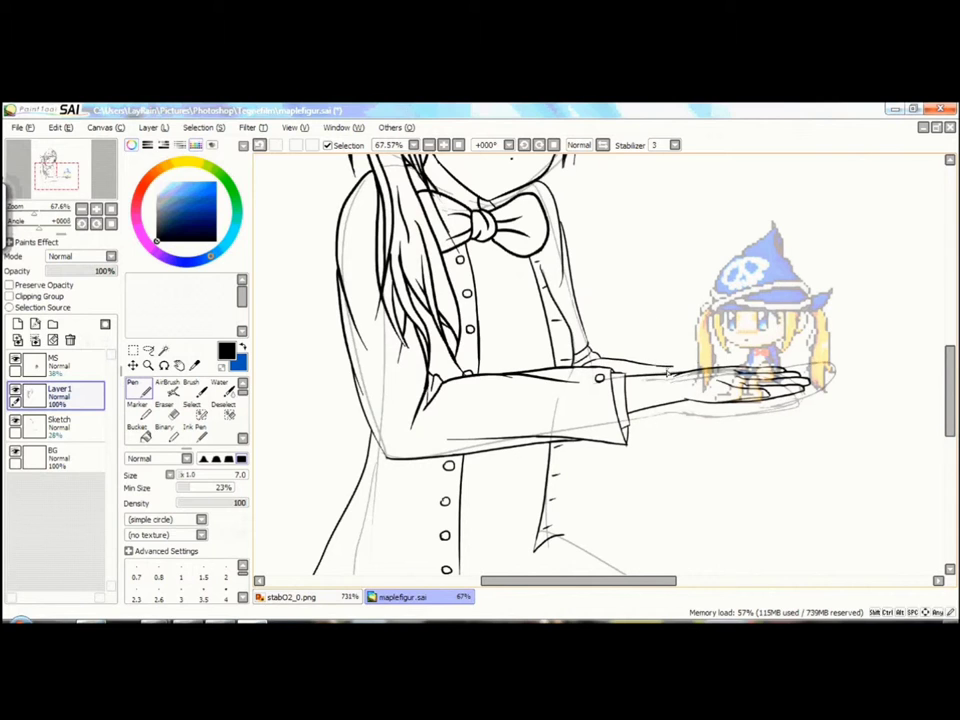
Step: Ink the far hand's back and outstretched fingers just above the near hand, redoing misplaced strokes
{"action": "scroll", "coordinate": [82, 193], "scroll_direction": "up", "scroll_amount": 6}
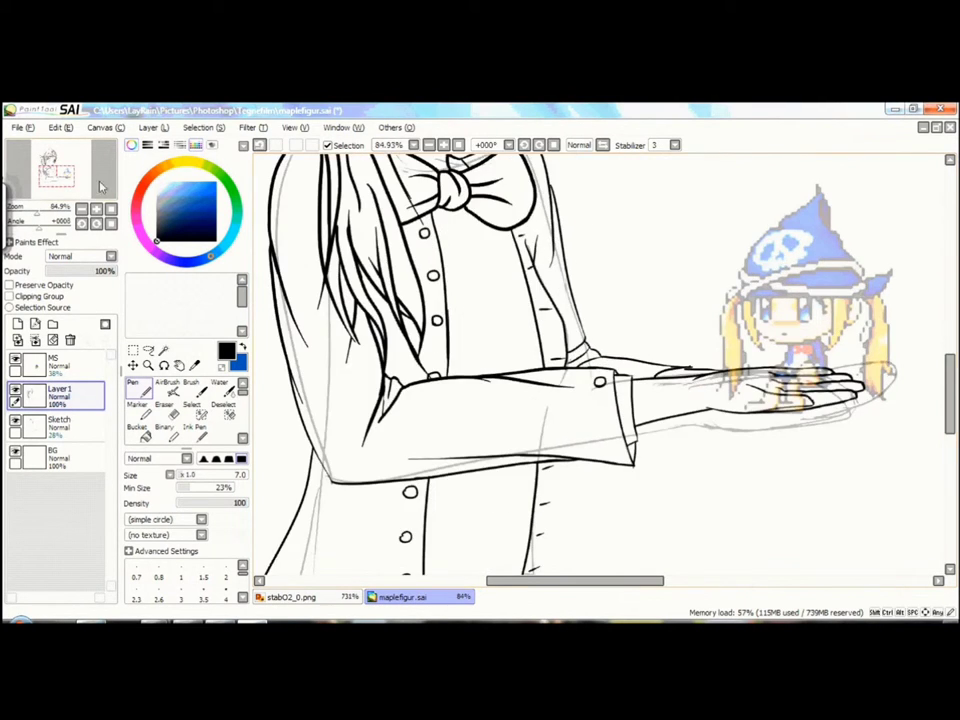
{"action": "left_click_drag", "start_coordinate": [82, 193], "coordinate": [85, 191]}
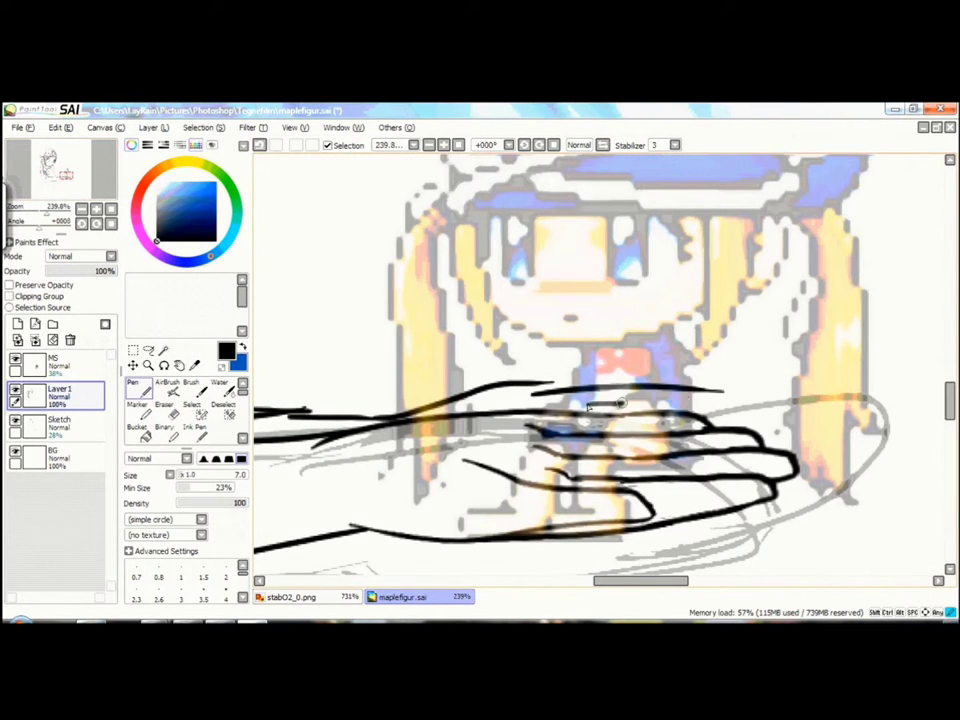
{"action": "key", "text": "ctrl+z"}
{"action": "left_click_drag", "start_coordinate": [395, 415], "coordinate": [500, 383]}
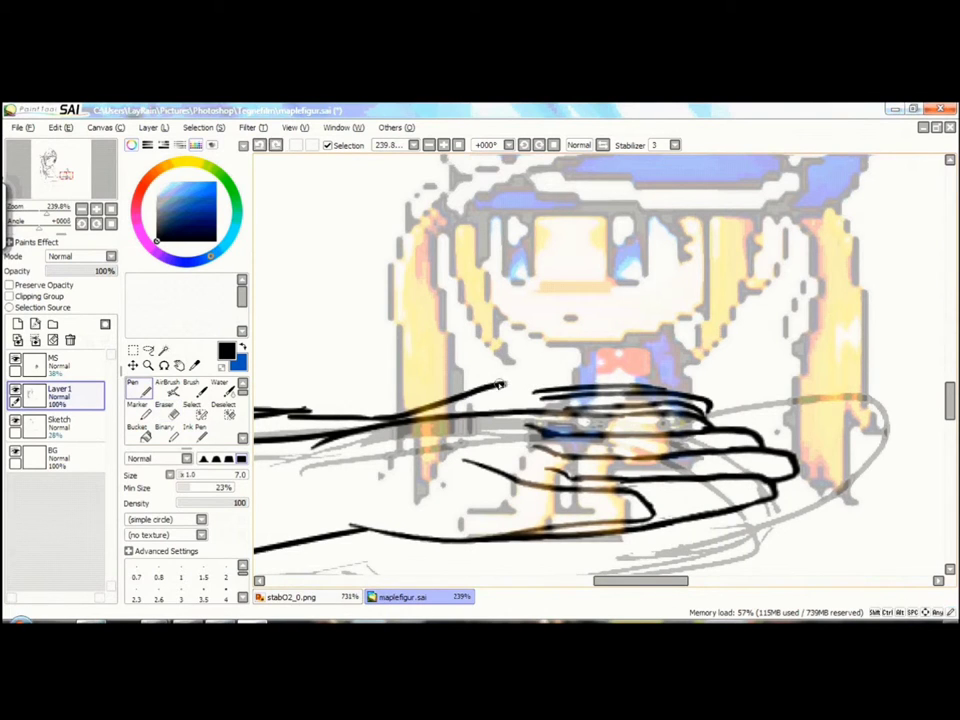
{"action": "scroll", "coordinate": [548, 409], "scroll_direction": "down", "scroll_amount": 1}
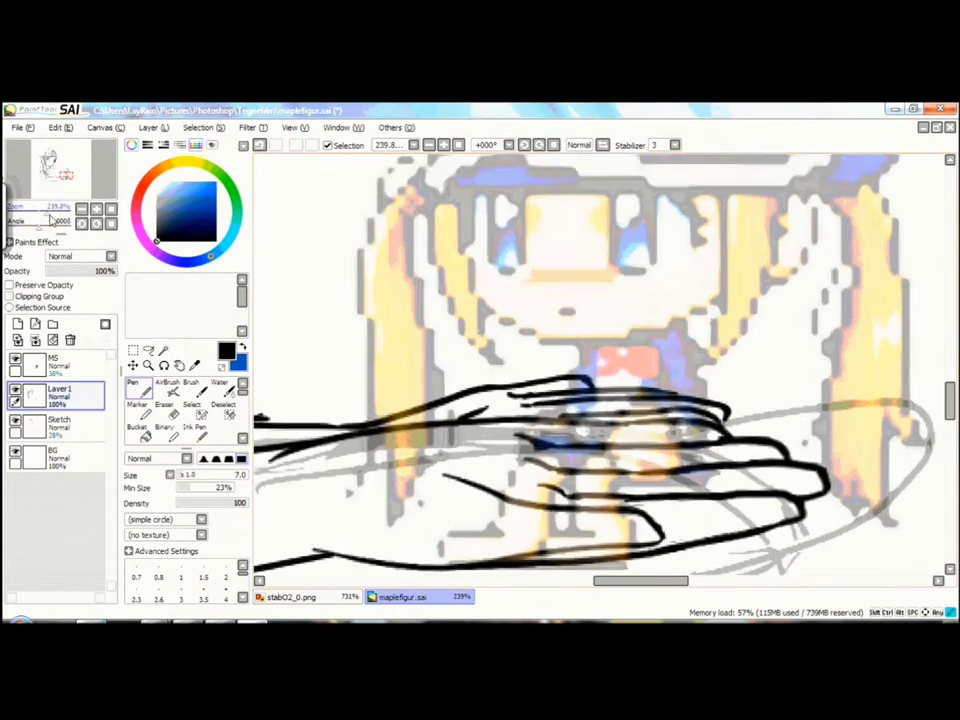
Step: Select the far hand's inked lines and transform them to fit above the near hand
{"action": "left_click", "coordinate": [191, 404]}
{"action": "left_click_drag", "start_coordinate": [415, 405], "coordinate": [665, 398]}
{"action": "key", "text": "ctrl+t"}
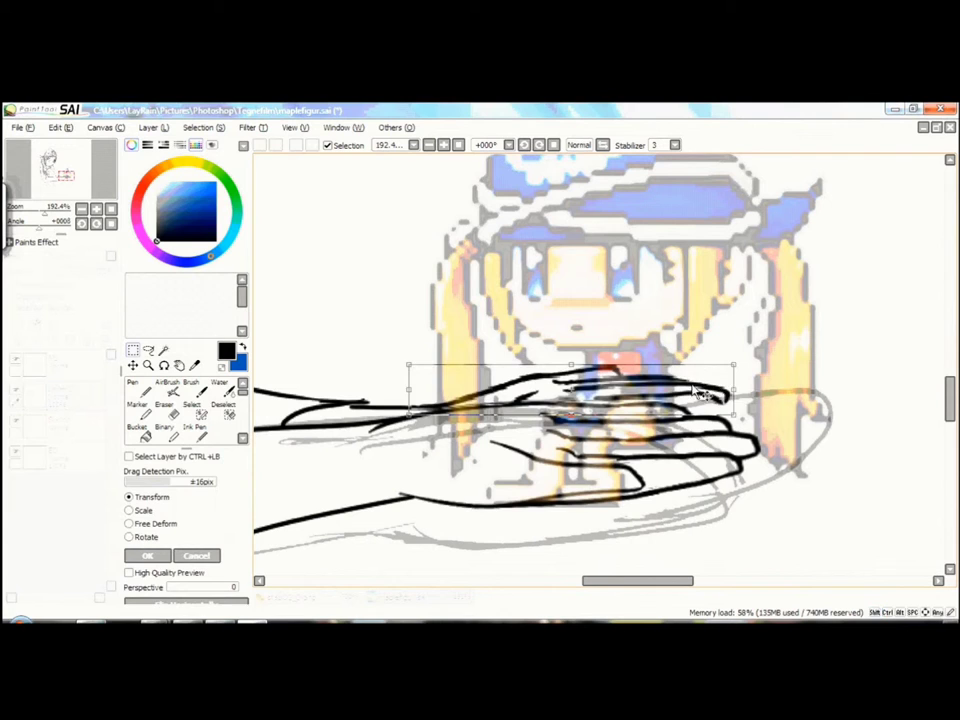
{"action": "key", "text": "Return"}
{"action": "scroll", "coordinate": [600, 368], "scroll_direction": "up", "scroll_amount": 2}
Step: Ink the far hand's remaining fingertip lines and add a round button on the far cuff beside the wrist
{"action": "left_click", "coordinate": [138, 390]}
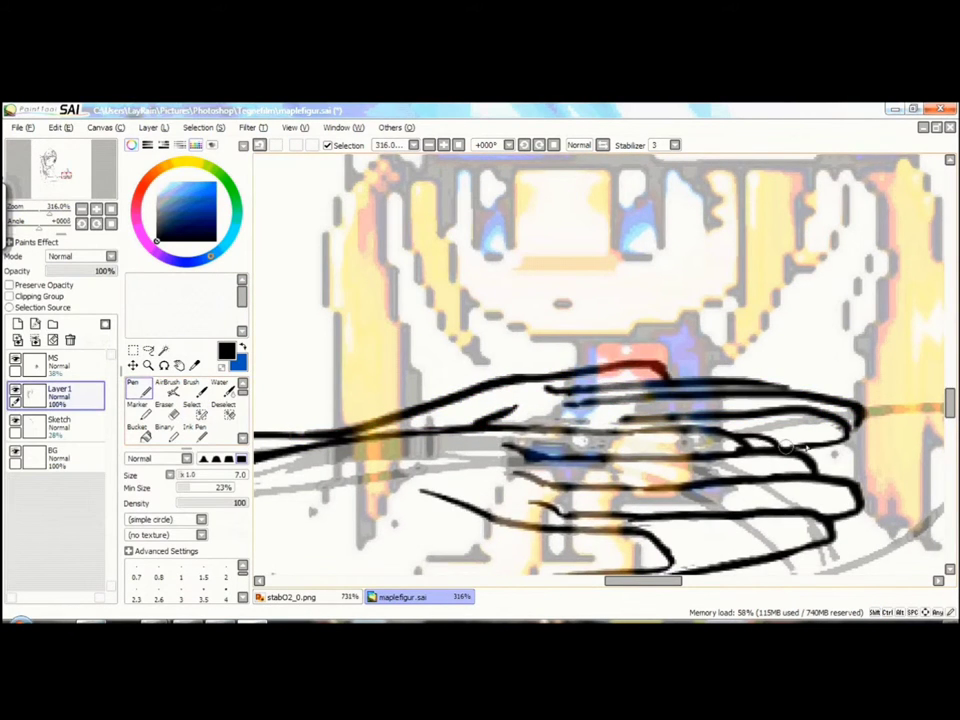
{"action": "scroll", "coordinate": [590, 335], "scroll_direction": "down", "scroll_amount": 1}
{"action": "scroll", "coordinate": [470, 430], "scroll_direction": "up", "scroll_amount": 1}
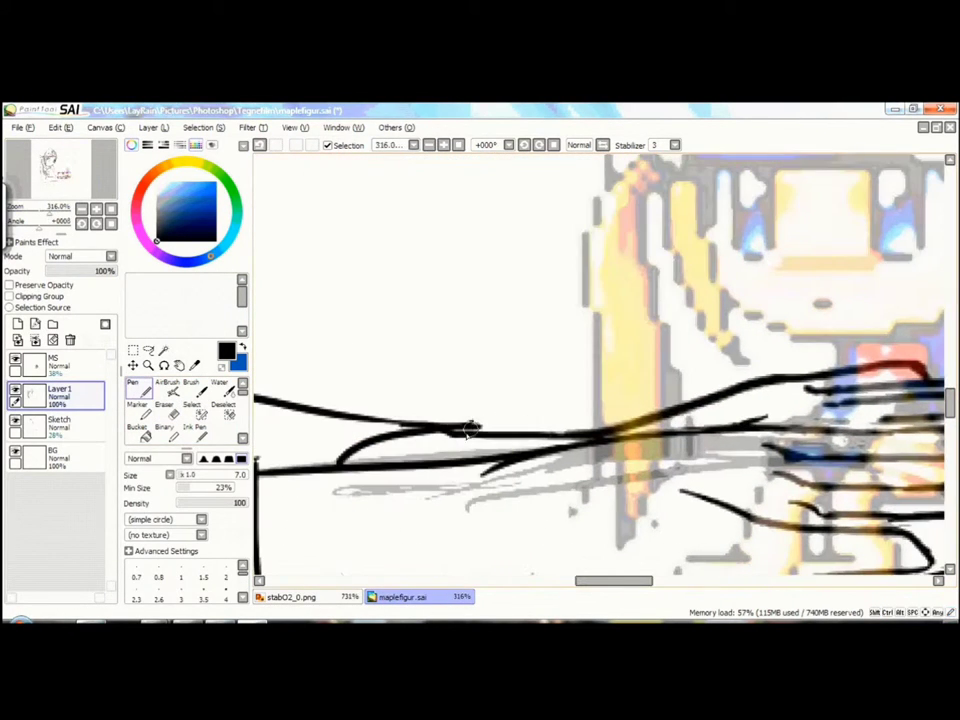
{"action": "scroll", "coordinate": [364, 396], "scroll_direction": "down", "scroll_amount": 4}
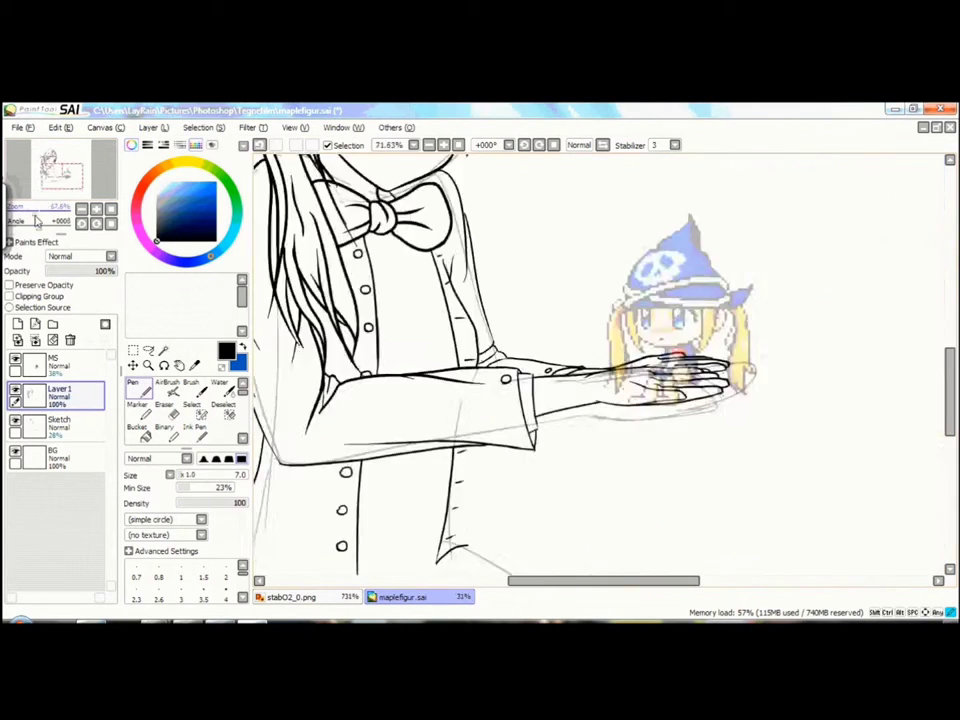
Step: Ink the far cuff's pointed lower corner and inner fold where it shows beneath the near wrist
{"action": "scroll", "coordinate": [397, 395], "scroll_direction": "up", "scroll_amount": 3}
{"action": "scroll", "coordinate": [423, 386], "scroll_direction": "down", "scroll_amount": 2}
{"action": "scroll", "coordinate": [505, 495], "scroll_direction": "up", "scroll_amount": 1}
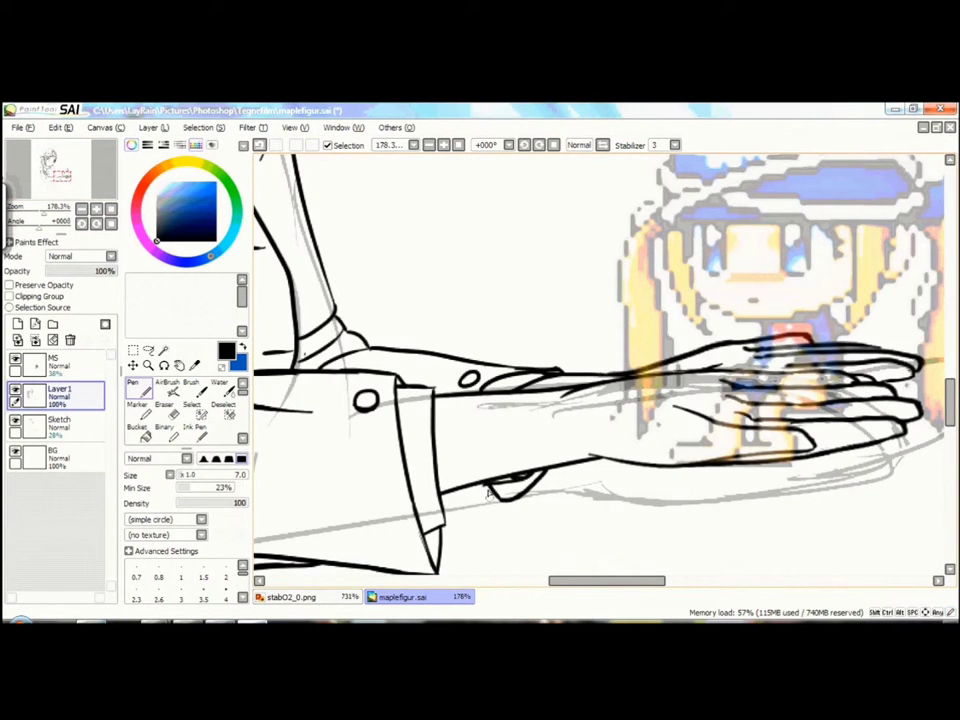
{"action": "scroll", "coordinate": [489, 525], "scroll_direction": "down", "scroll_amount": 1}
{"action": "scroll", "coordinate": [500, 460], "scroll_direction": "up", "scroll_amount": 3}
{"action": "scroll", "coordinate": [508, 413], "scroll_direction": "down", "scroll_amount": 3}
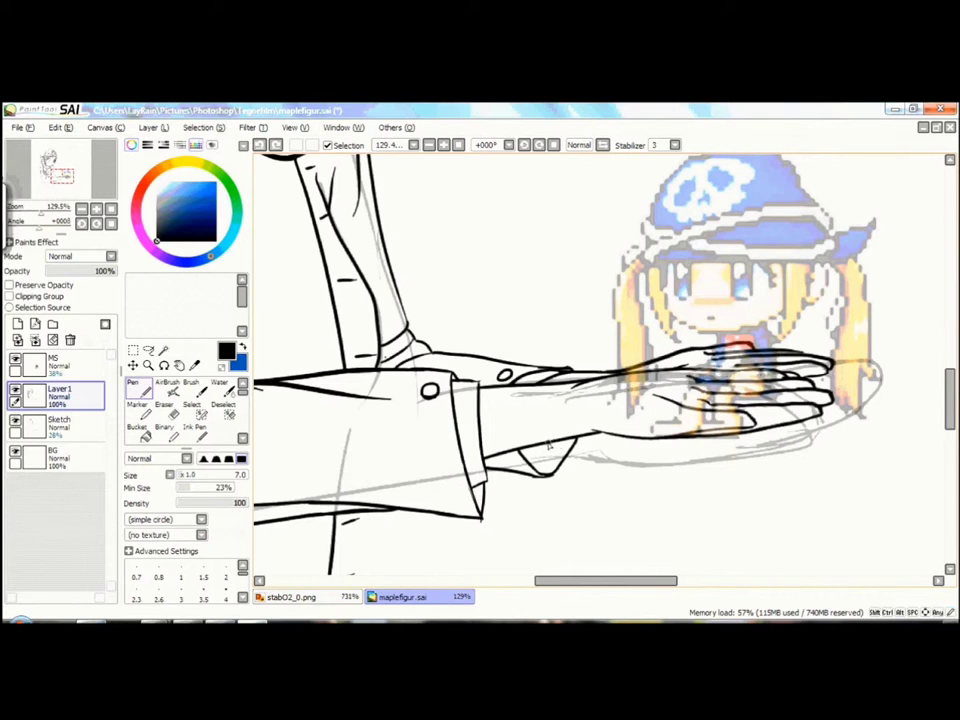
{"action": "scroll", "coordinate": [605, 360], "scroll_direction": "down", "scroll_amount": 2}
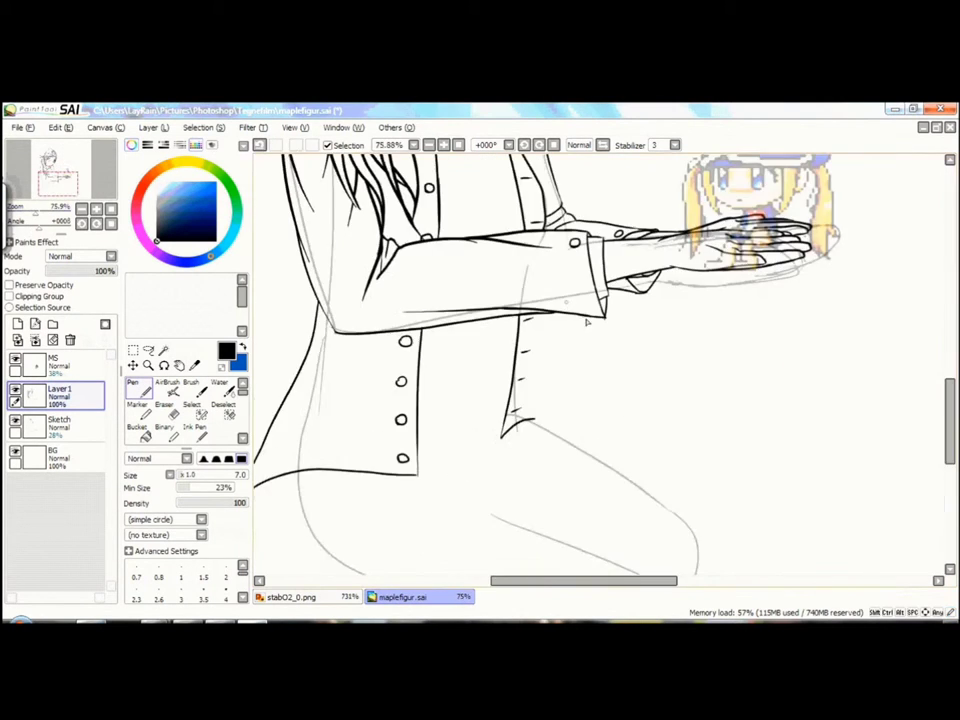
Step: Ink the jacket's hem out to its pointed back corner, add the far side contour below the sleeve, and save the drawing
{"action": "scroll", "coordinate": [358, 279], "scroll_direction": "up", "scroll_amount": 3}
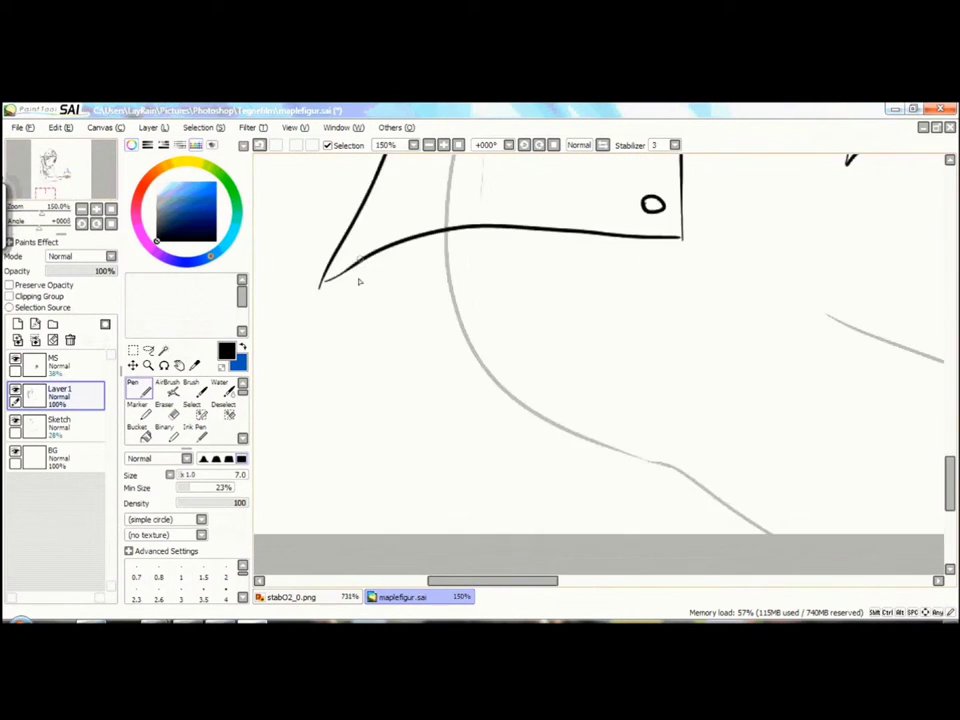
{"action": "scroll", "coordinate": [358, 279], "scroll_direction": "down", "scroll_amount": 4}
{"action": "left_click", "coordinate": [20, 128]}
{"action": "left_click", "coordinate": [39, 208]}
{"action": "scroll", "coordinate": [950, 405], "scroll_direction": "down", "scroll_amount": 1}
{"action": "scroll", "coordinate": [285, 546], "scroll_direction": "up", "scroll_amount": 2}
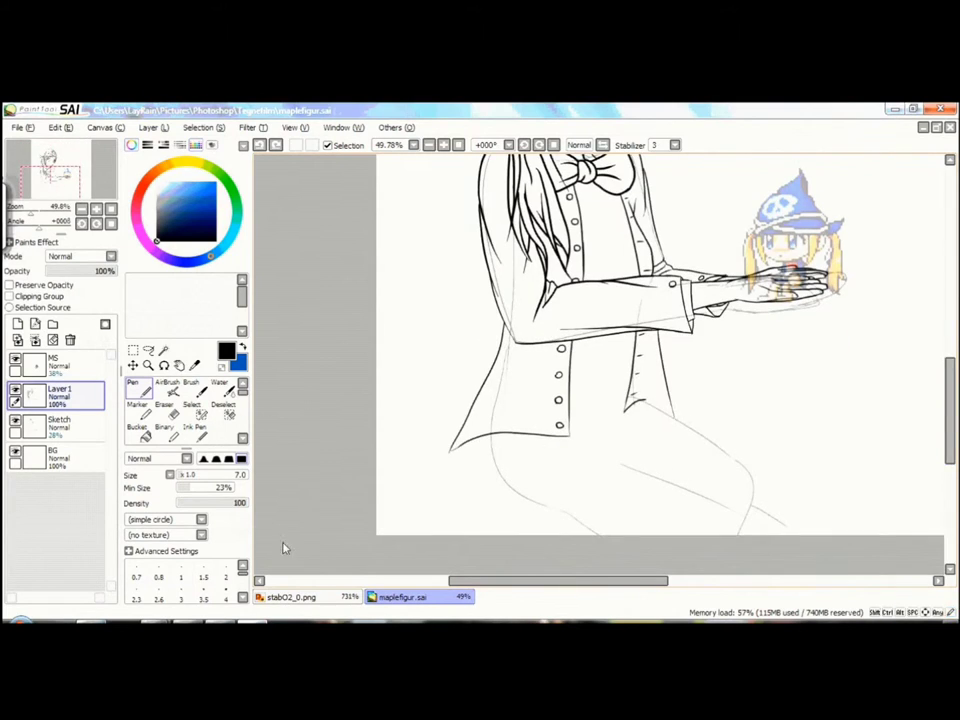
Step: Select the jacket's far front edge with its buttonholes below the sleeve and transform it to adjust its fit
{"action": "scroll", "coordinate": [285, 546], "scroll_direction": "down", "scroll_amount": 3}
{"action": "mouse_move", "coordinate": [20, 207]}
{"action": "left_mouse_down"}
{"action": "mouse_move", "coordinate": [42, 220]}
{"action": "mouse_move", "coordinate": [32, 207]}
{"action": "left_mouse_up"}
{"action": "left_click_drag", "start_coordinate": [505, 335], "coordinate": [510, 475]}
{"action": "key", "text": "ctrl+t"}
{"action": "left_click_drag", "start_coordinate": [45, 207], "coordinate": [30, 223]}
{"action": "scroll", "coordinate": [520, 400], "scroll_direction": "up", "scroll_amount": 2}
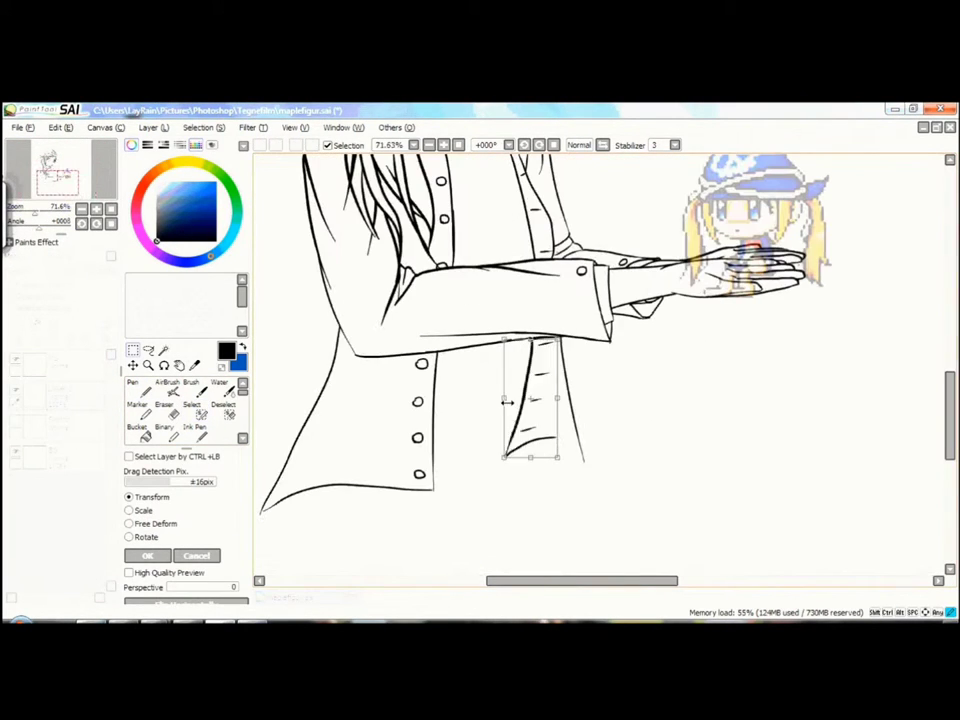
{"action": "scroll", "coordinate": [562, 427], "scroll_direction": "down", "scroll_amount": 1}
{"action": "key", "text": "Return"}
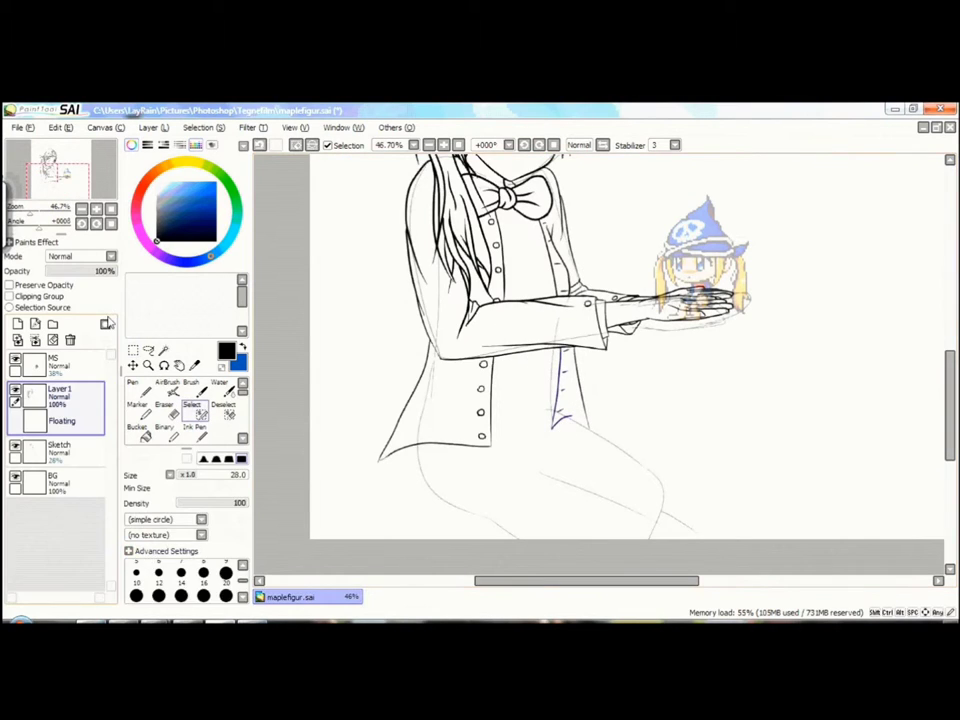
Step: Lower the MS layer's opacity to 22%
{"action": "scroll", "coordinate": [611, 326], "scroll_direction": "up", "scroll_amount": 3}
{"action": "left_click_drag", "start_coordinate": [45, 207], "coordinate": [30, 226]}
{"action": "left_click", "coordinate": [58, 362]}
{"action": "scroll", "coordinate": [60, 330], "scroll_direction": "up", "scroll_amount": 2}
{"action": "scroll", "coordinate": [70, 290], "scroll_direction": "down", "scroll_amount": 2}
{"action": "left_click_drag", "start_coordinate": [100, 270], "coordinate": [78, 270]}
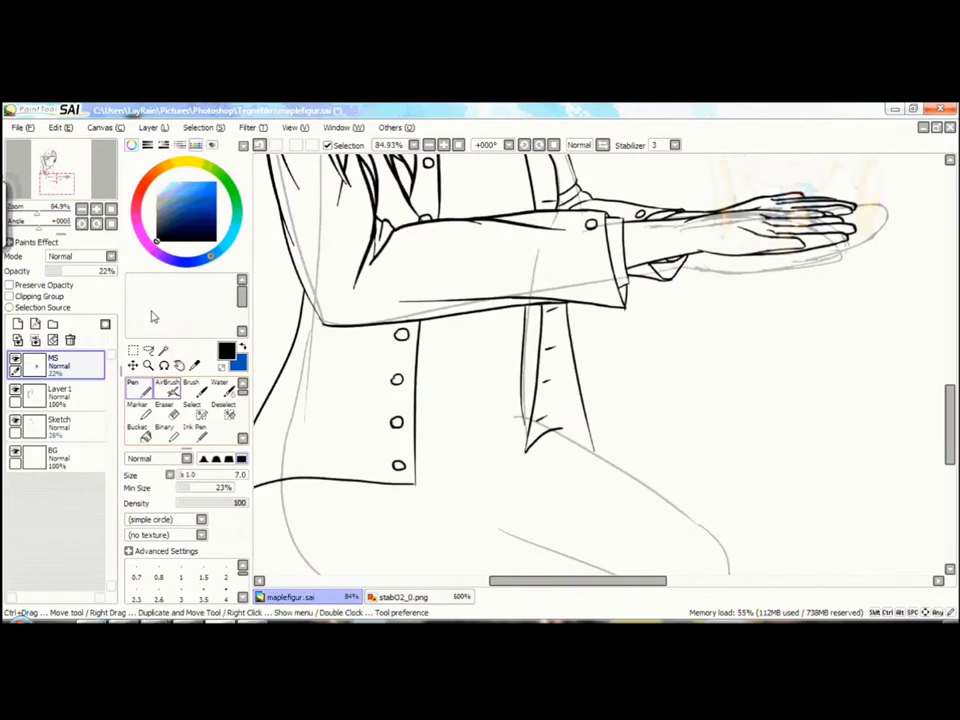
Step: On Layer1, ink the shirt's front opening line from bow tie past the sleeve, plus its bottom hem between the jacket edges
{"action": "left_click", "coordinate": [63, 400]}
{"action": "scroll", "coordinate": [922, 414], "scroll_direction": "up", "scroll_amount": 2}
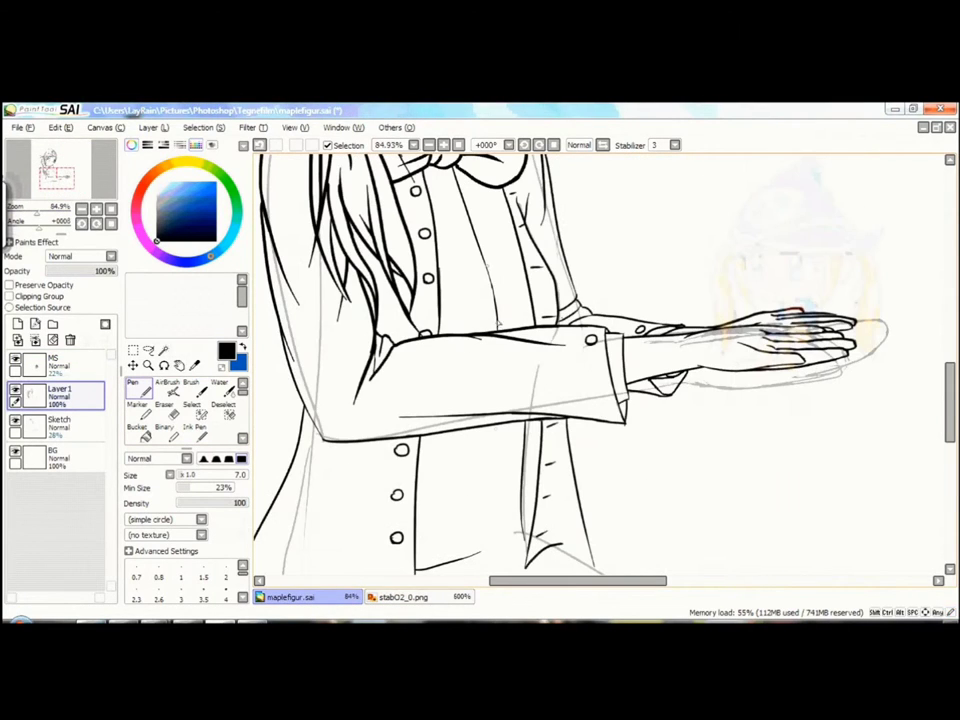
{"action": "scroll", "coordinate": [490, 465], "scroll_direction": "up", "scroll_amount": 3}
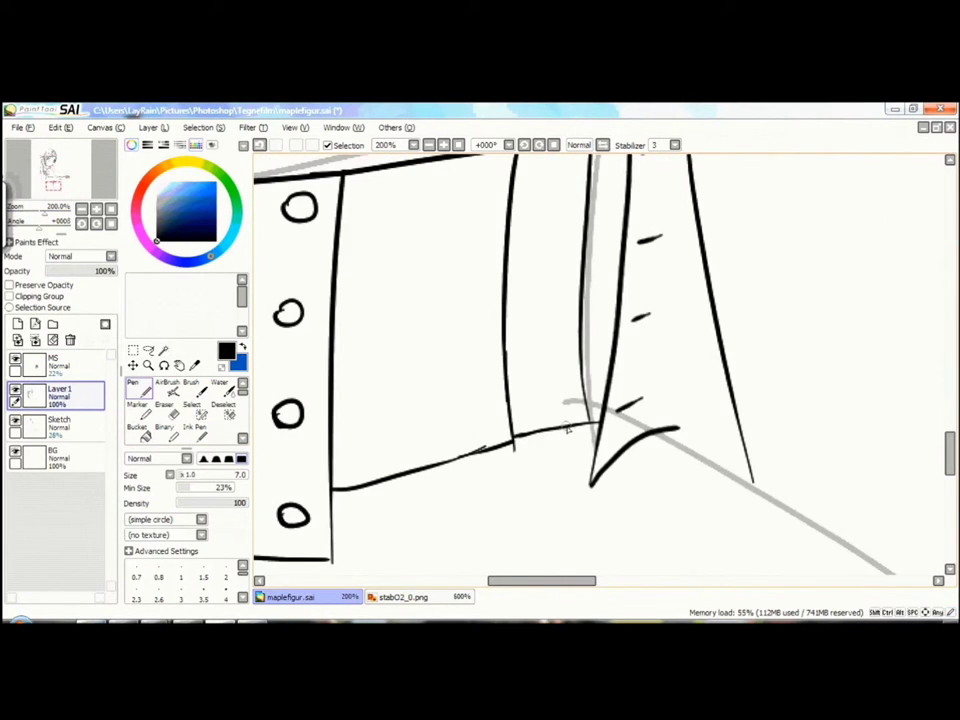
{"action": "key", "text": "e"}
{"action": "scroll", "coordinate": [530, 311], "scroll_direction": "down", "scroll_amount": 4}
Step: Check the stabO2_0.png sprite and ink small buttons along the shirt's front opening in maplefigur.sai, above and below the sleeve
{"action": "left_click", "coordinate": [405, 597]}
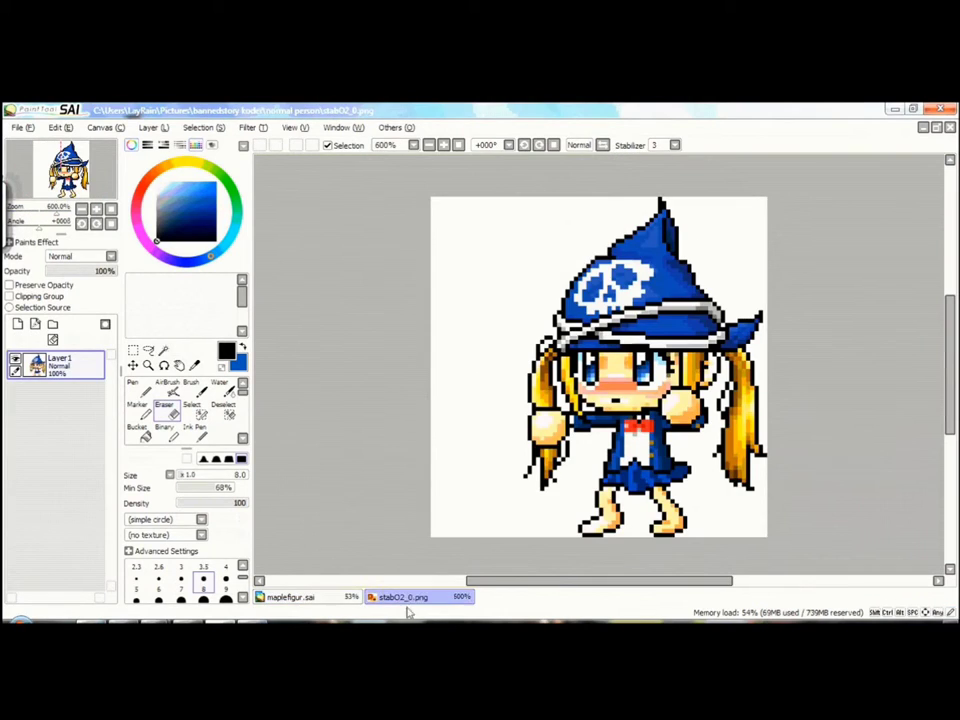
{"action": "left_click", "coordinate": [292, 597]}
{"action": "scroll", "coordinate": [588, 290], "scroll_direction": "up", "scroll_amount": 5}
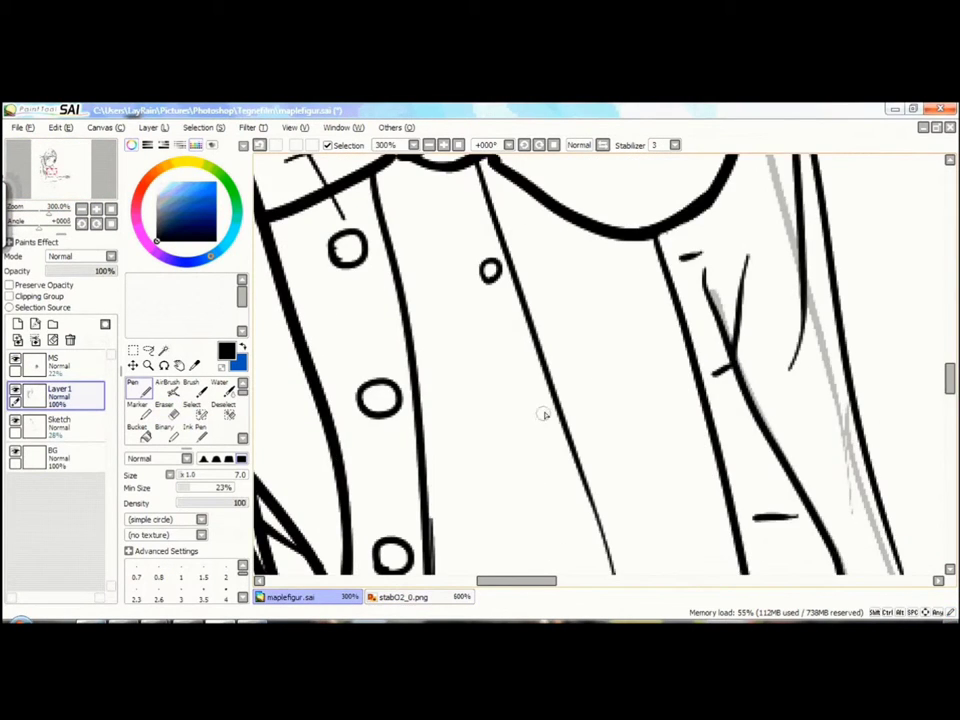
{"action": "mouse_move", "coordinate": [620, 437]}
{"action": "left_mouse_down"}
{"action": "mouse_move", "coordinate": [593, 347]}
{"action": "mouse_move", "coordinate": [913, 441]}
{"action": "left_mouse_up"}
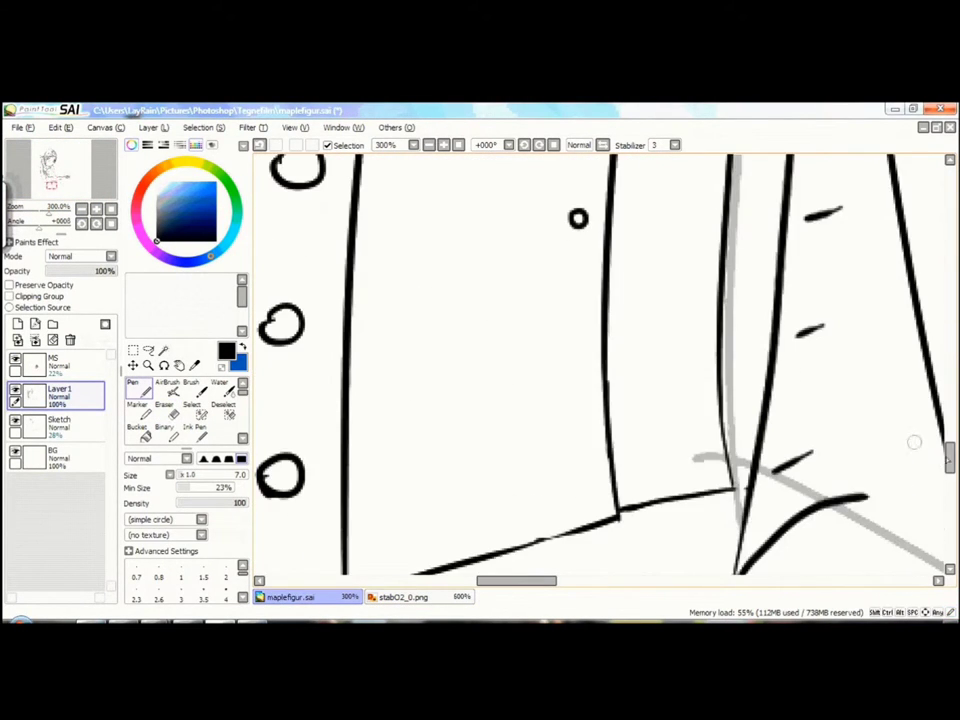
{"action": "scroll", "coordinate": [660, 405], "scroll_direction": "down", "scroll_amount": 4}
{"action": "key", "text": "e"}
{"action": "scroll", "coordinate": [660, 405], "scroll_direction": "up", "scroll_amount": 4}
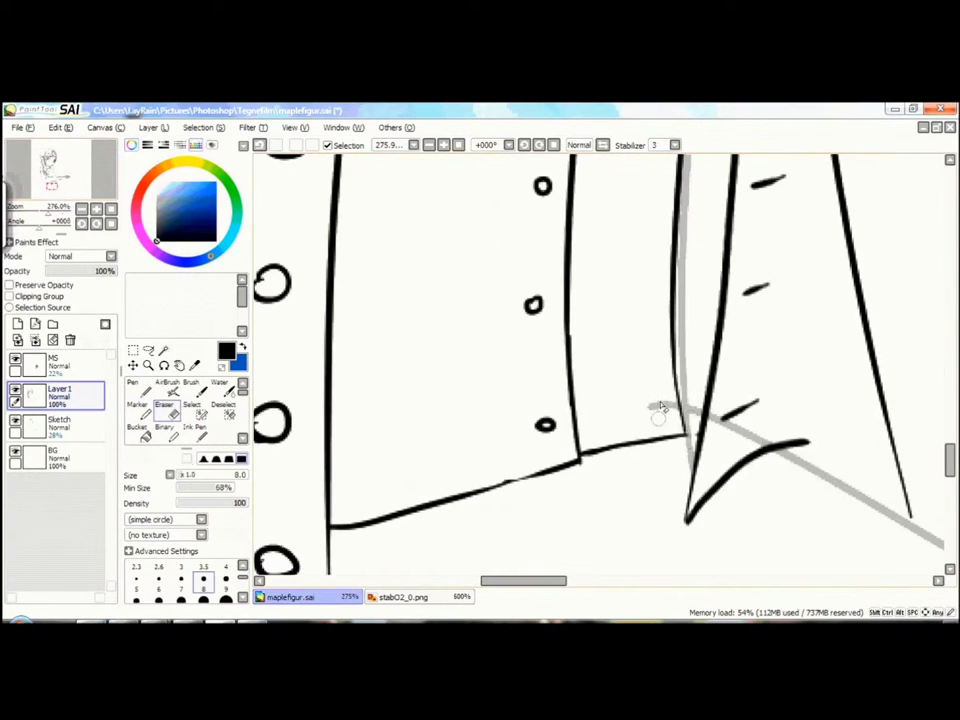
Step: Redraw the shirt's bottom hem as a wavy curve between the jacket edges and clean up its stray strokes
{"action": "key", "text": "n"}
{"action": "mouse_move", "coordinate": [60, 207]}
{"action": "left_mouse_down"}
{"action": "mouse_move", "coordinate": [18, 209]}
{"action": "mouse_move", "coordinate": [28, 218]}
{"action": "left_mouse_up"}
{"action": "scroll", "coordinate": [632, 321], "scroll_direction": "up", "scroll_amount": 10}
{"action": "key", "text": "e"}
{"action": "left_click_drag", "start_coordinate": [620, 300], "coordinate": [460, 362]}
{"action": "key", "text": "ctrl+z"}
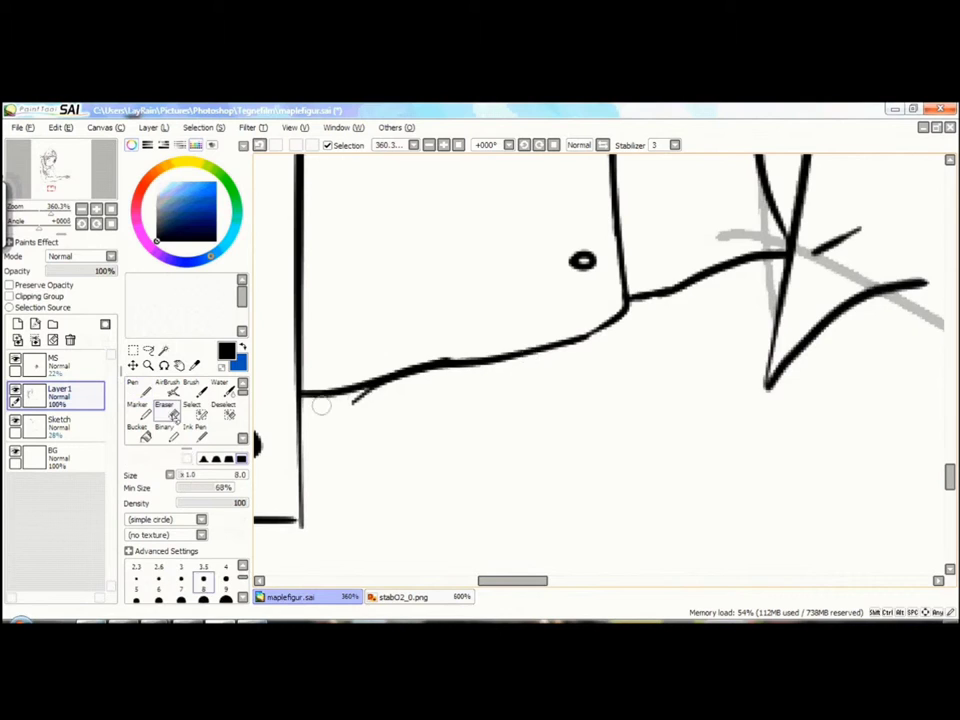
{"action": "scroll", "coordinate": [641, 275], "scroll_direction": "down", "scroll_amount": 8}
{"action": "scroll", "coordinate": [641, 275], "scroll_direction": "up", "scroll_amount": 3}
{"action": "key", "text": "n"}
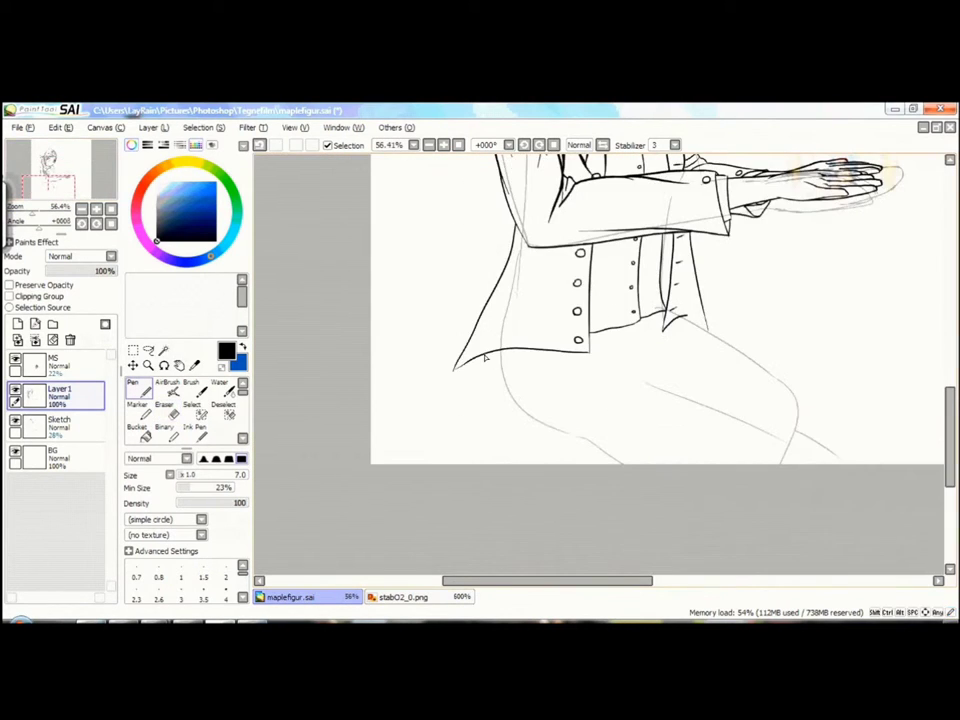
Step: Set Layer1 to 66% and the Sketch layer to 31% opacity, and sketch the skirt's hem and leg contours below the jacket
{"action": "left_click", "coordinate": [60, 422]}
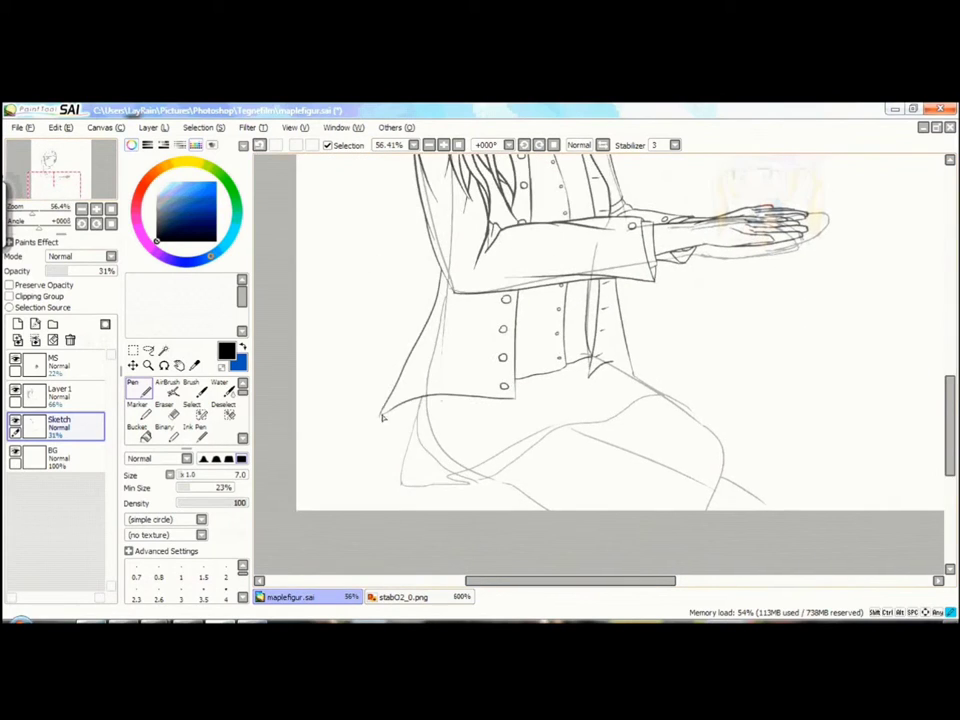
{"action": "scroll", "coordinate": [827, 366], "scroll_direction": "down", "scroll_amount": 3}
{"action": "scroll", "coordinate": [600, 340], "scroll_direction": "up", "scroll_amount": 3}
{"action": "mouse_move", "coordinate": [632, 345]}
{"action": "left_mouse_down"}
{"action": "mouse_move", "coordinate": [664, 364]}
{"action": "mouse_move", "coordinate": [420, 470]}
{"action": "mouse_move", "coordinate": [600, 340]}
{"action": "left_mouse_up"}
{"action": "key", "text": "ctrl+t"}
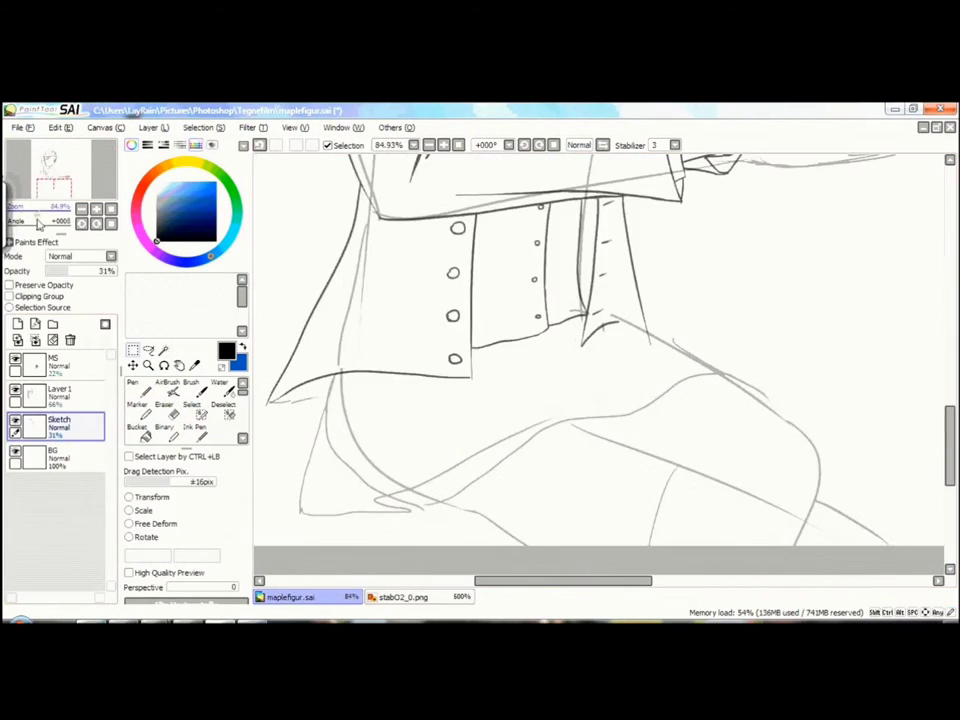
Step: Lower the Sketch layer's opacity to 19% and restore Layer1 to 100% for inking
{"action": "left_click", "coordinate": [60, 392]}
{"action": "left_click_drag", "start_coordinate": [560, 460], "coordinate": [854, 263]}
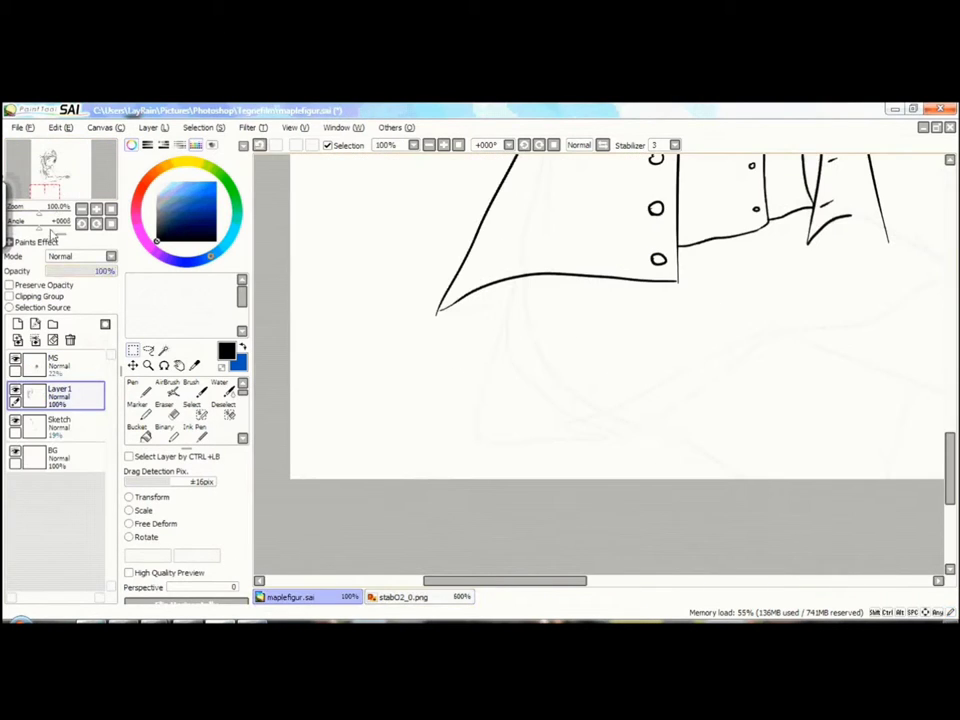
{"action": "key", "text": "Return"}
Step: Ink the skirt's flared pleats beneath the jacket's back hem, with a jagged hemline rising toward the front
{"action": "left_click_drag", "start_coordinate": [497, 284], "coordinate": [507, 433]}
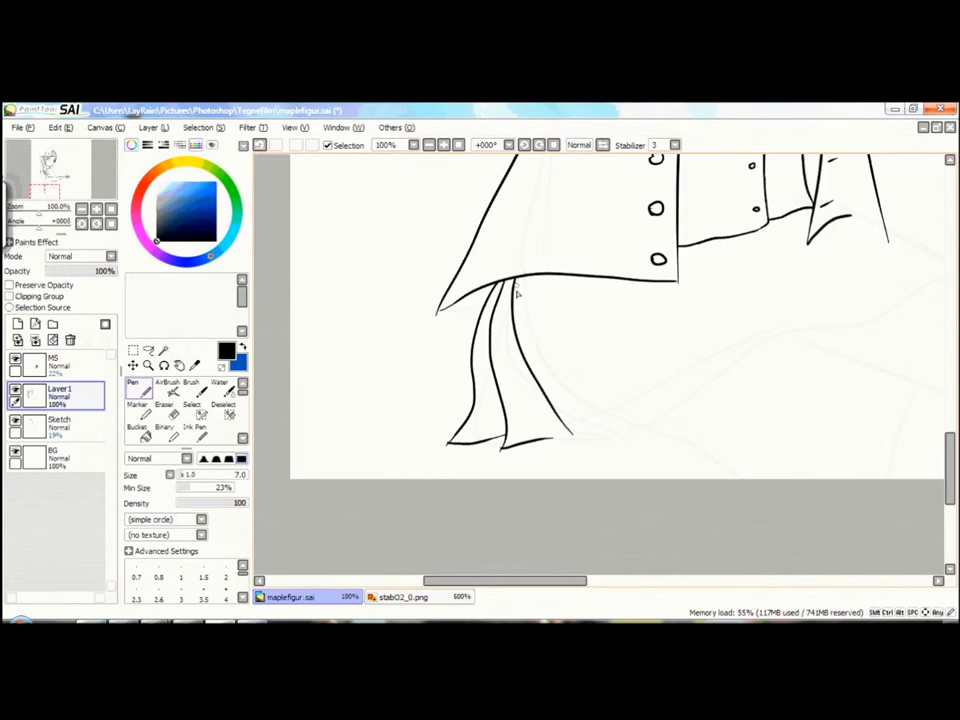
{"action": "left_click_drag", "start_coordinate": [553, 580], "coordinate": [579, 585]}
{"action": "left_click_drag", "start_coordinate": [553, 396], "coordinate": [532, 438]}
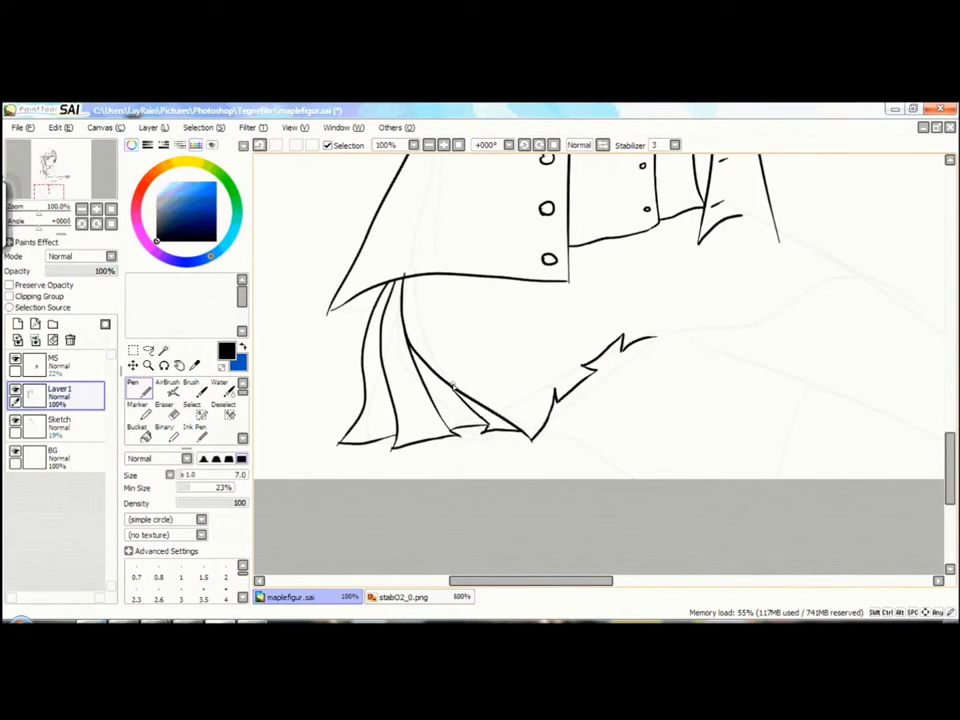
{"action": "scroll", "coordinate": [596, 360], "scroll_direction": "down", "scroll_amount": 1}
Step: Ink the thigh's upper contour from the jacket corner, the rounded knee and both lower-leg lines, and clean up the knee joint
{"action": "left_click_drag", "start_coordinate": [565, 305], "coordinate": [764, 405]}
{"action": "scroll", "coordinate": [596, 360], "scroll_direction": "down", "scroll_amount": 5}
{"action": "scroll", "coordinate": [633, 311], "scroll_direction": "up", "scroll_amount": 7}
{"action": "scroll", "coordinate": [589, 296], "scroll_direction": "down", "scroll_amount": 1}
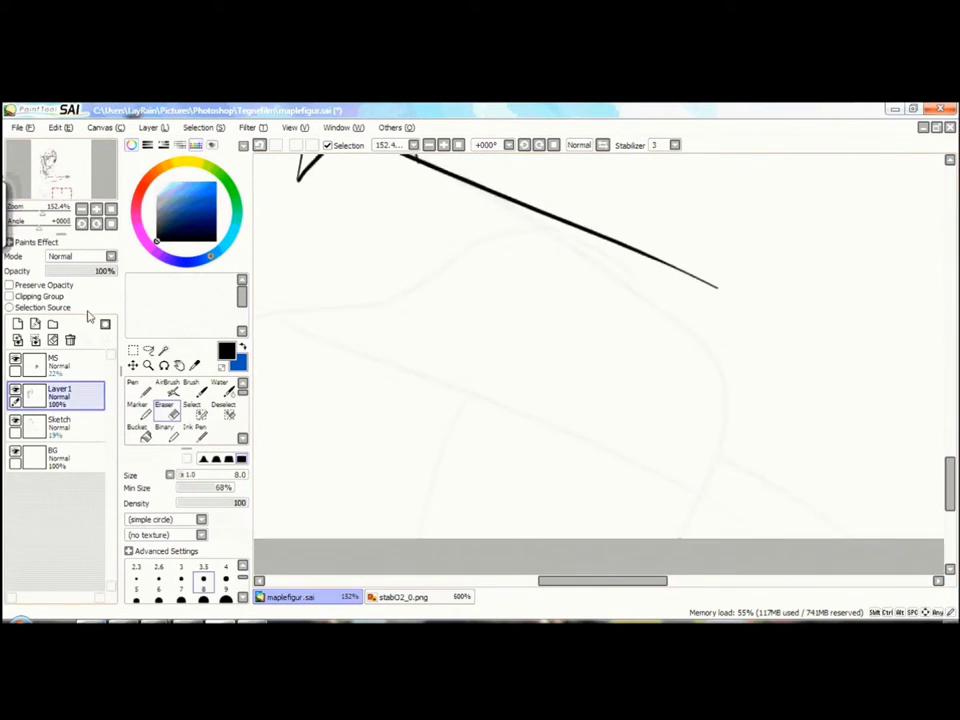
{"action": "left_click_drag", "start_coordinate": [705, 282], "coordinate": [720, 405]}
{"action": "scroll", "coordinate": [566, 371], "scroll_direction": "down", "scroll_amount": 6}
{"action": "mouse_move", "coordinate": [605, 362]}
{"action": "left_mouse_down"}
{"action": "mouse_move", "coordinate": [537, 460]}
{"action": "mouse_move", "coordinate": [305, 408]}
{"action": "left_mouse_up"}
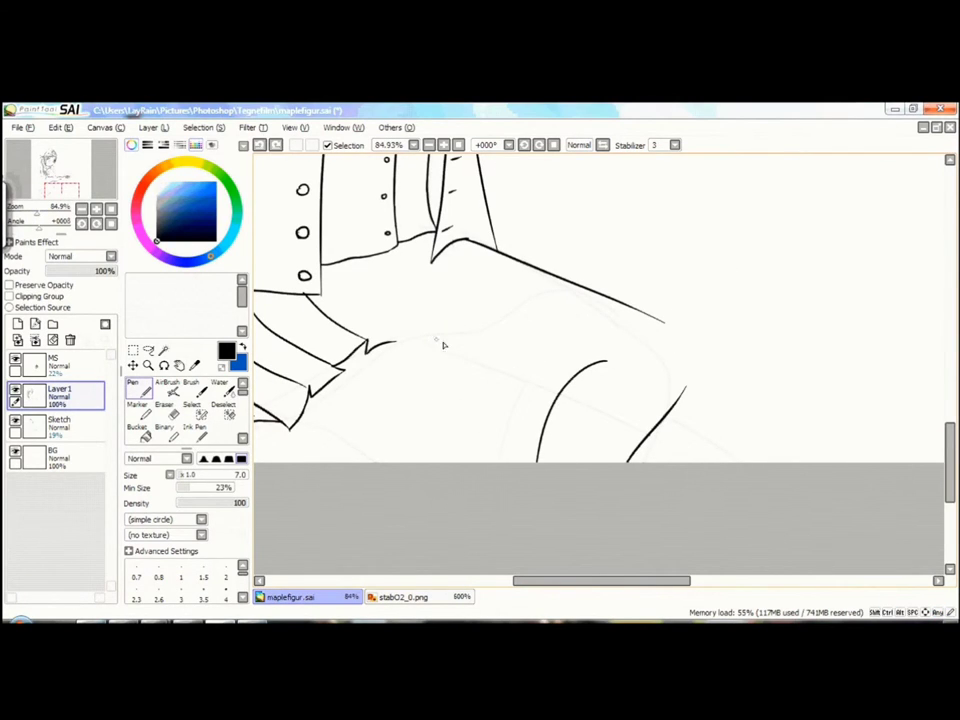
{"action": "left_click_drag", "start_coordinate": [669, 323], "coordinate": [686, 385]}
{"action": "key", "text": "e"}
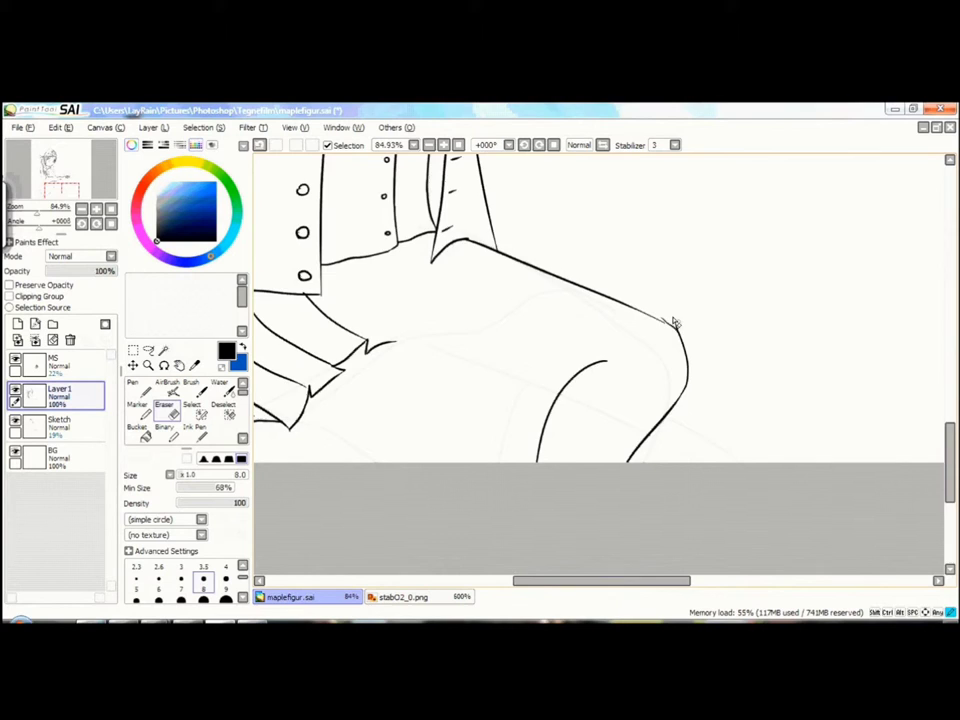
Step: Select the inked thigh, knee and lower leg, rotate them slightly, and apply the transformation
{"action": "left_click", "coordinate": [191, 410]}
{"action": "mouse_move", "coordinate": [482, 275]}
{"action": "left_mouse_down"}
{"action": "mouse_move", "coordinate": [640, 320]}
{"action": "mouse_move", "coordinate": [600, 420]}
{"action": "left_mouse_up"}
{"action": "key", "text": "ctrl+t"}
{"action": "left_click_drag", "start_coordinate": [585, 335], "coordinate": [605, 327]}
{"action": "scroll", "coordinate": [521, 371], "scroll_direction": "down", "scroll_amount": 1}
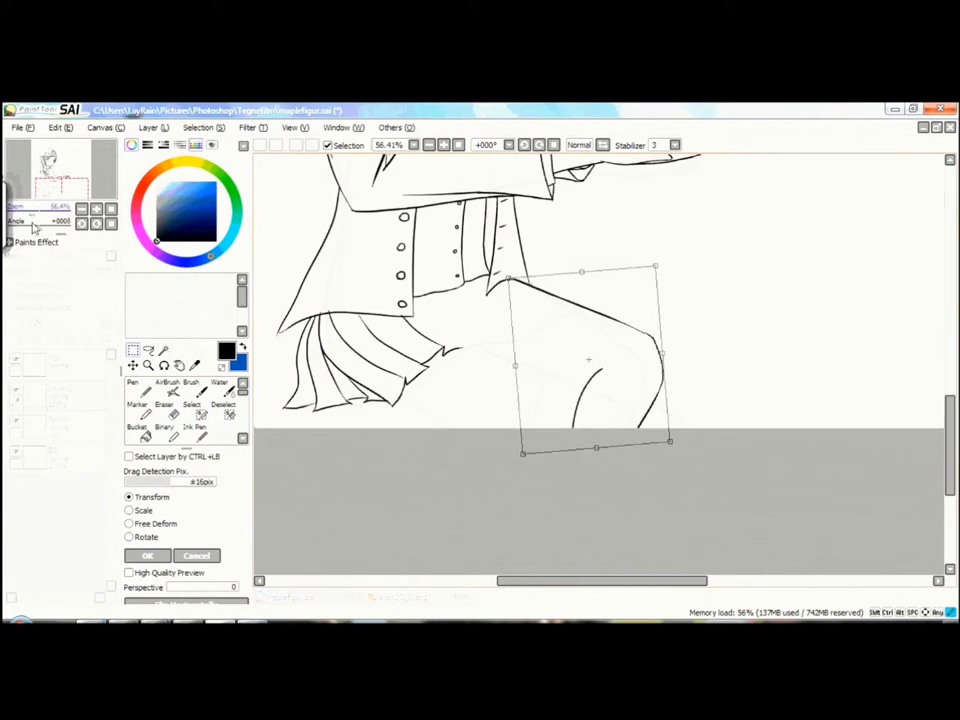
{"action": "left_click_drag", "start_coordinate": [699, 266], "coordinate": [677, 422]}
{"action": "left_click", "coordinate": [147, 555]}
{"action": "mouse_move", "coordinate": [44, 221]}
{"action": "left_mouse_down"}
{"action": "mouse_move", "coordinate": [40, 228]}
{"action": "mouse_move", "coordinate": [45, 207]}
{"action": "left_mouse_up"}
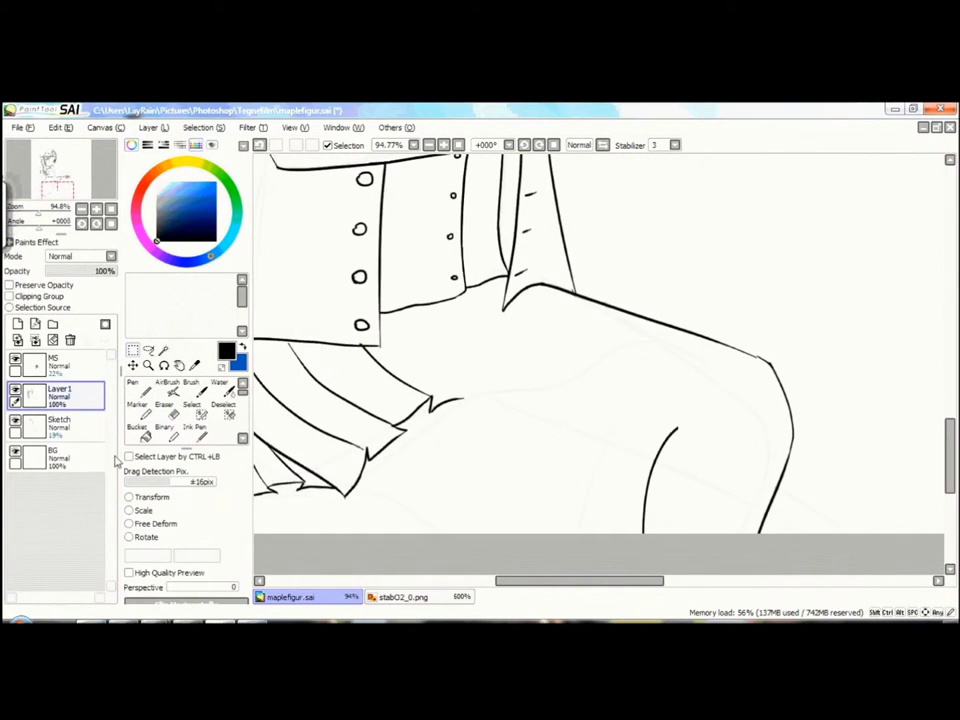
Step: Ink the near thigh's inner contour down to the back of the knee, add the other knee's arc, and erase overlaps
{"action": "key", "text": "n"}
{"action": "scroll", "coordinate": [600, 400], "scroll_direction": "up", "scroll_amount": 3}
{"action": "key", "text": "e"}
{"action": "mouse_move", "coordinate": [560, 352]}
{"action": "left_mouse_down"}
{"action": "mouse_move", "coordinate": [600, 364]}
{"action": "mouse_move", "coordinate": [687, 425]}
{"action": "left_mouse_up"}
{"action": "scroll", "coordinate": [687, 425], "scroll_direction": "down", "scroll_amount": 4}
{"action": "key", "text": "n"}
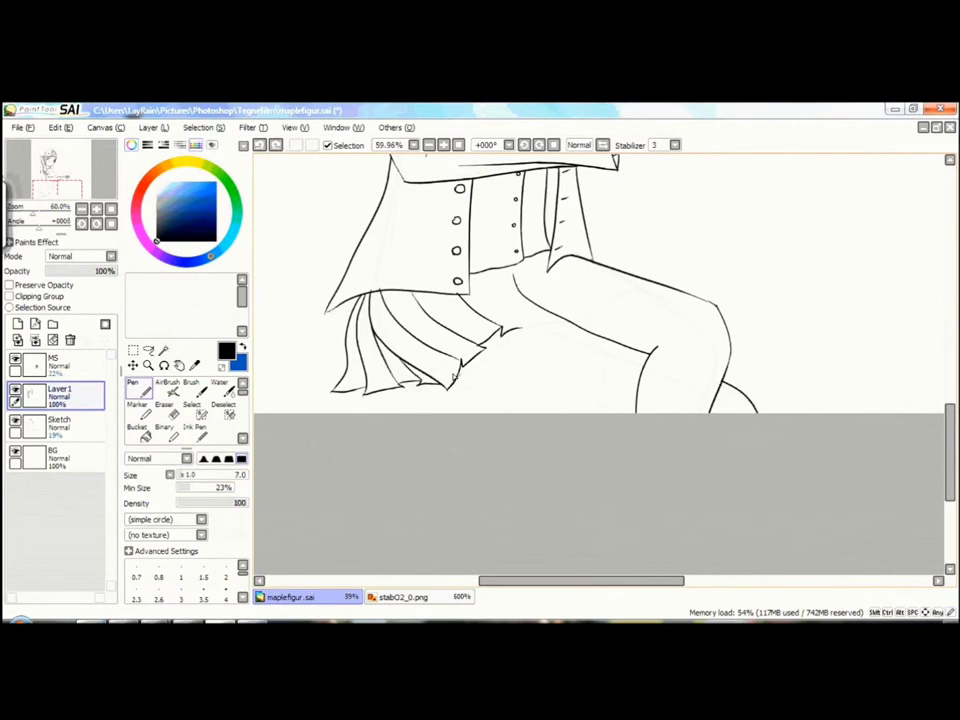
Step: Ink the near thigh's underside from the skirt hem, then select the far thigh and knee lines and rotate them slightly outward
{"action": "scroll", "coordinate": [495, 534], "scroll_direction": "up", "scroll_amount": 3}
{"action": "key", "text": "ctrl+t"}
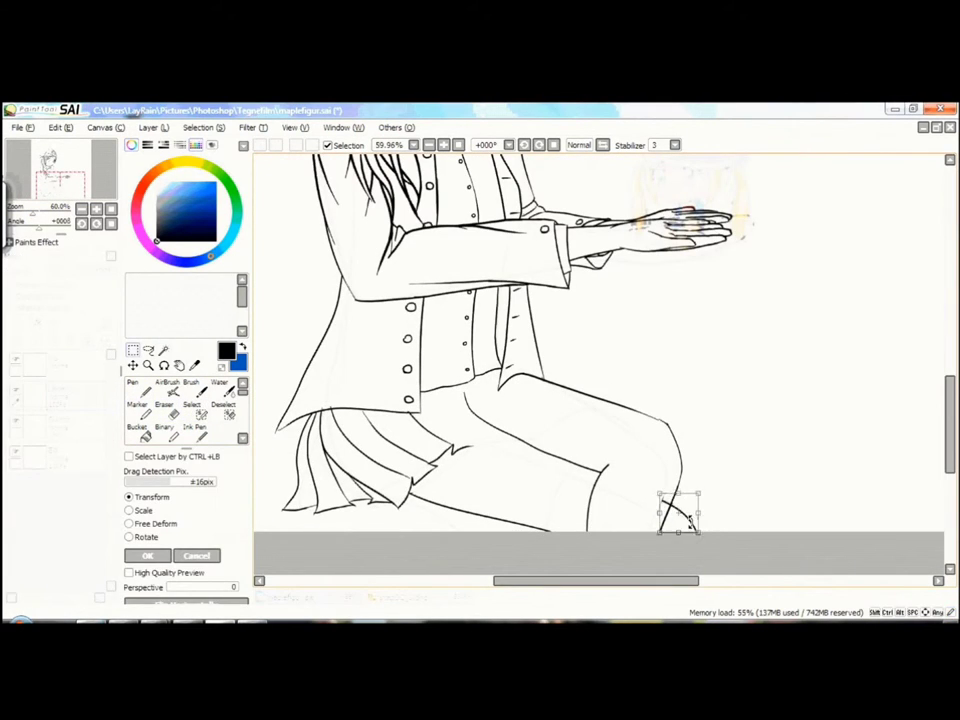
{"action": "left_click", "coordinate": [196, 555]}
{"action": "left_click", "coordinate": [192, 408]}
{"action": "mouse_move", "coordinate": [505, 385]}
{"action": "left_mouse_down"}
{"action": "mouse_move", "coordinate": [620, 400]}
{"action": "mouse_move", "coordinate": [643, 503]}
{"action": "left_mouse_up"}
{"action": "key", "text": "ctrl+t"}
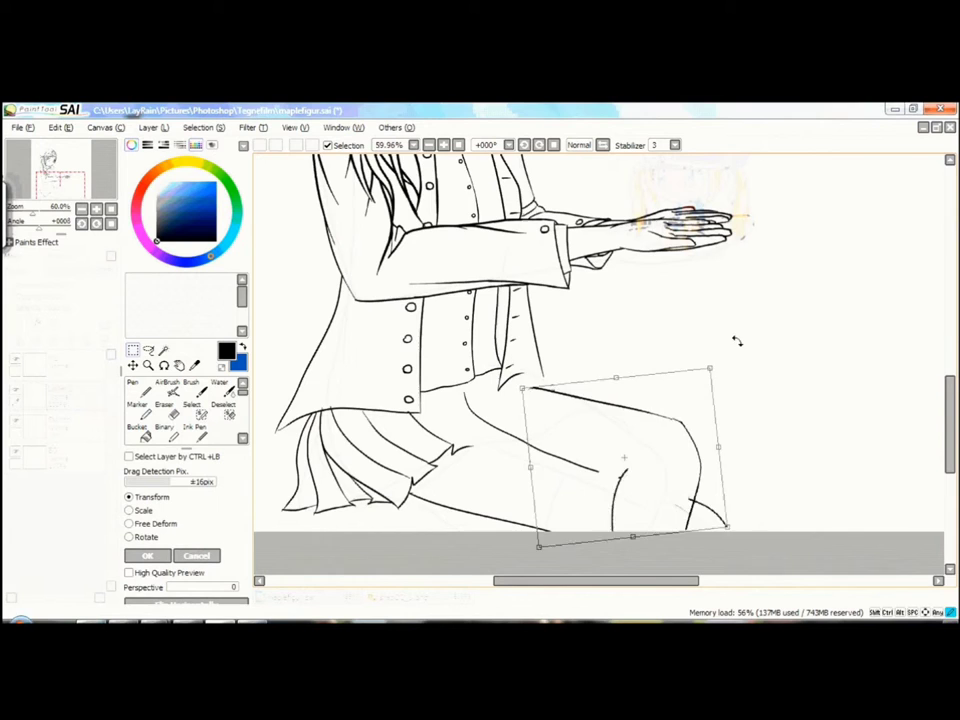
{"action": "scroll", "coordinate": [627, 540], "scroll_direction": "down", "scroll_amount": 2}
{"action": "scroll", "coordinate": [671, 413], "scroll_direction": "up", "scroll_amount": 1}
{"action": "key", "text": "Return"}
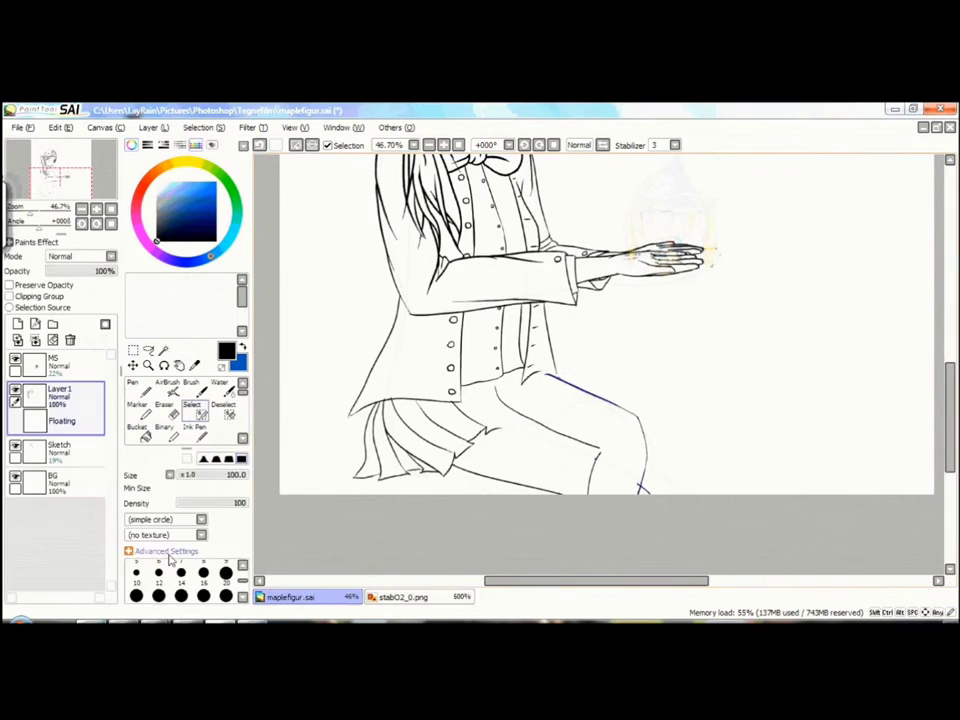
Step: Erase the near thigh's inner contour and close the gaps in the upper contour at the jacket corner and knee
{"action": "scroll", "coordinate": [671, 413], "scroll_direction": "up", "scroll_amount": 3}
{"action": "scroll", "coordinate": [720, 527], "scroll_direction": "down", "scroll_amount": 2}
{"action": "key", "text": "e"}
{"action": "scroll", "coordinate": [658, 432], "scroll_direction": "up", "scroll_amount": 2}
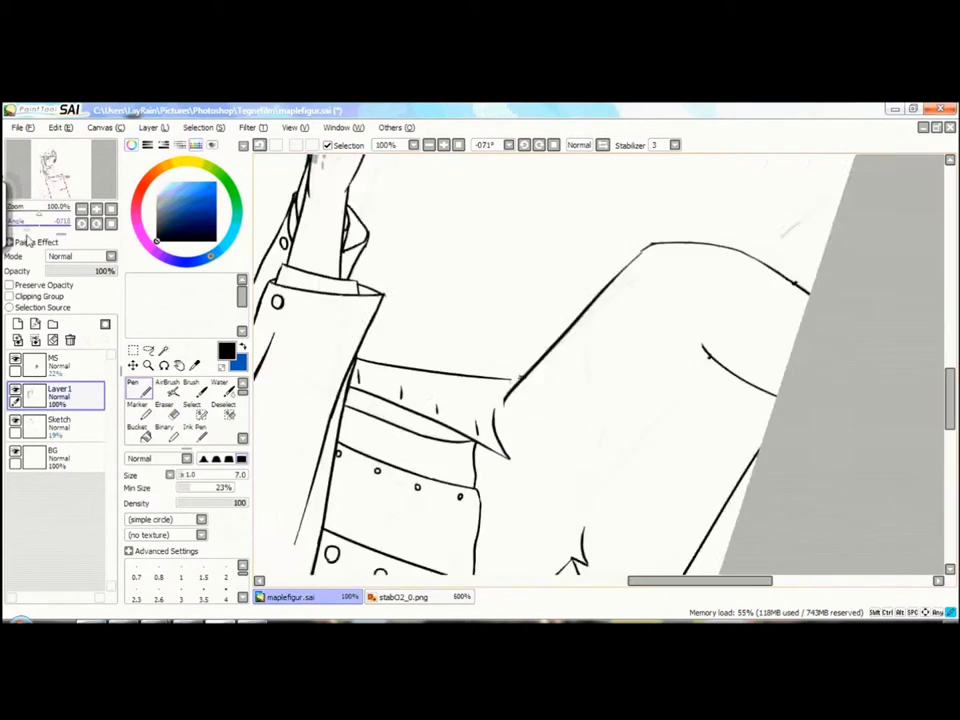
Step: Redraw the inner thigh contour as a straighter line and transform the selected line at the bend of the knee to meet it
{"action": "scroll", "coordinate": [658, 432], "scroll_direction": "down", "scroll_amount": 4}
{"action": "key", "text": "n"}
{"action": "left_click", "coordinate": [191, 397]}
{"action": "mouse_move", "coordinate": [628, 395]}
{"action": "left_mouse_down"}
{"action": "mouse_move", "coordinate": [632, 432]}
{"action": "mouse_move", "coordinate": [628, 405]}
{"action": "left_mouse_up"}
{"action": "key", "text": "ctrl+t"}
{"action": "key", "text": "Return"}
{"action": "key", "text": "e"}
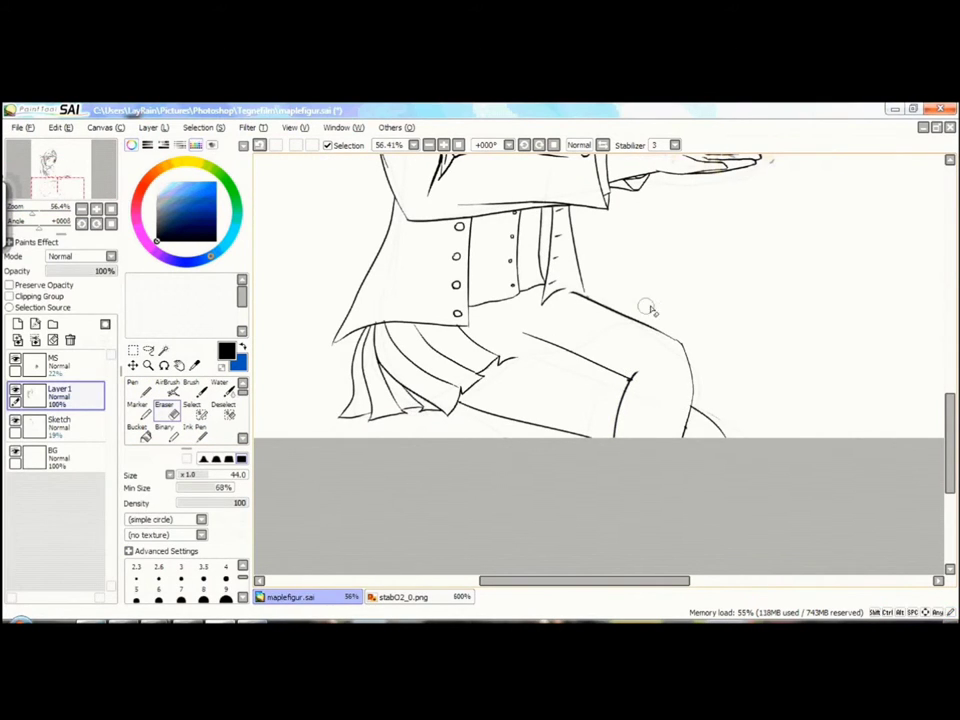
Step: Select the inner thigh contour leading to the knee, adjust its angle with a transformation, and apply it
{"action": "scroll", "coordinate": [650, 310], "scroll_direction": "down", "scroll_amount": 3}
{"action": "scroll", "coordinate": [650, 310], "scroll_direction": "up", "scroll_amount": 4}
{"action": "left_click", "coordinate": [191, 397]}
{"action": "left_click_drag", "start_coordinate": [497, 317], "coordinate": [639, 390]}
{"action": "key", "text": "ctrl+t"}
{"action": "scroll", "coordinate": [341, 340], "scroll_direction": "down", "scroll_amount": 3}
{"action": "left_click_drag", "start_coordinate": [720, 330], "coordinate": [692, 398]}
{"action": "key", "text": "Return"}
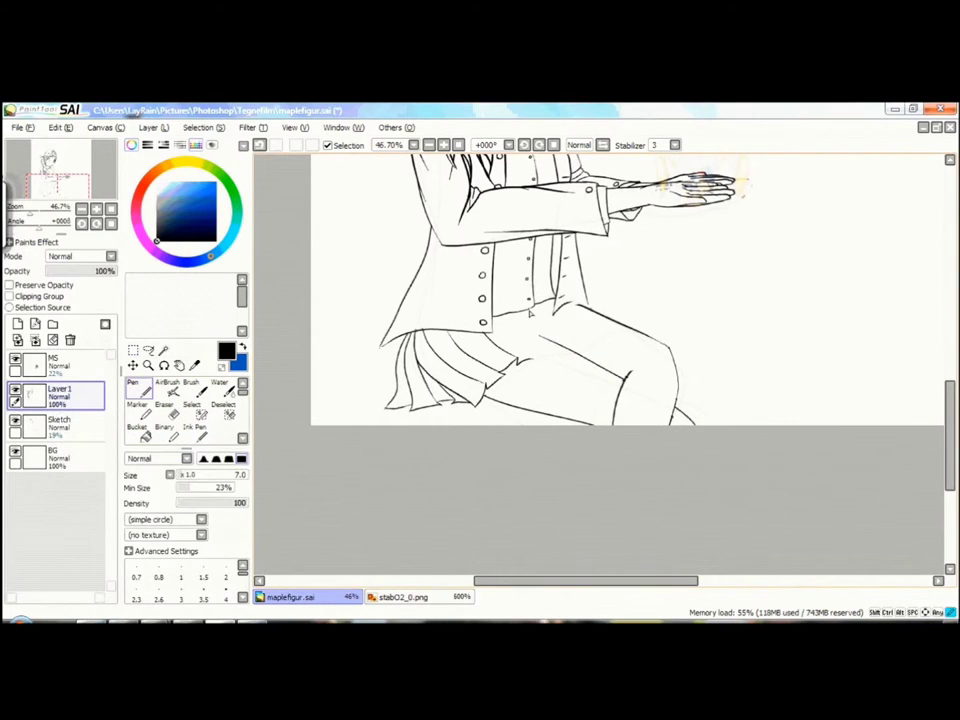
Step: Ink more skirt pleats beneath the shirt hem with a zigzag hemline reaching the inner thigh, and erase overlaps with a size 6 eraser
{"action": "scroll", "coordinate": [507, 322], "scroll_direction": "up", "scroll_amount": 6}
{"action": "key", "text": "ctrl+z"}
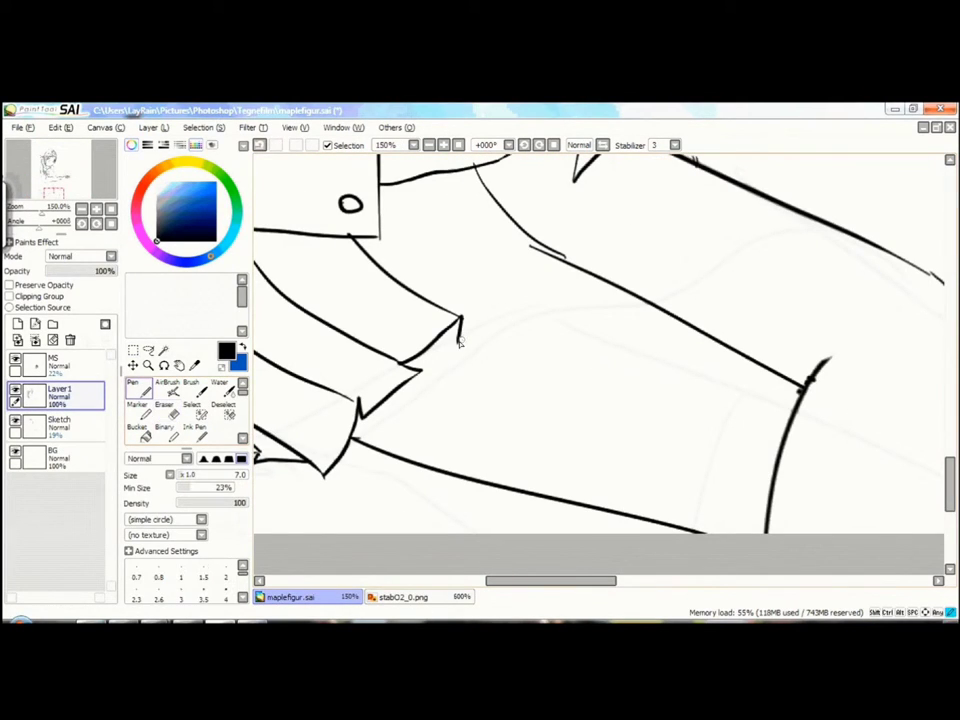
{"action": "key", "text": "e"}
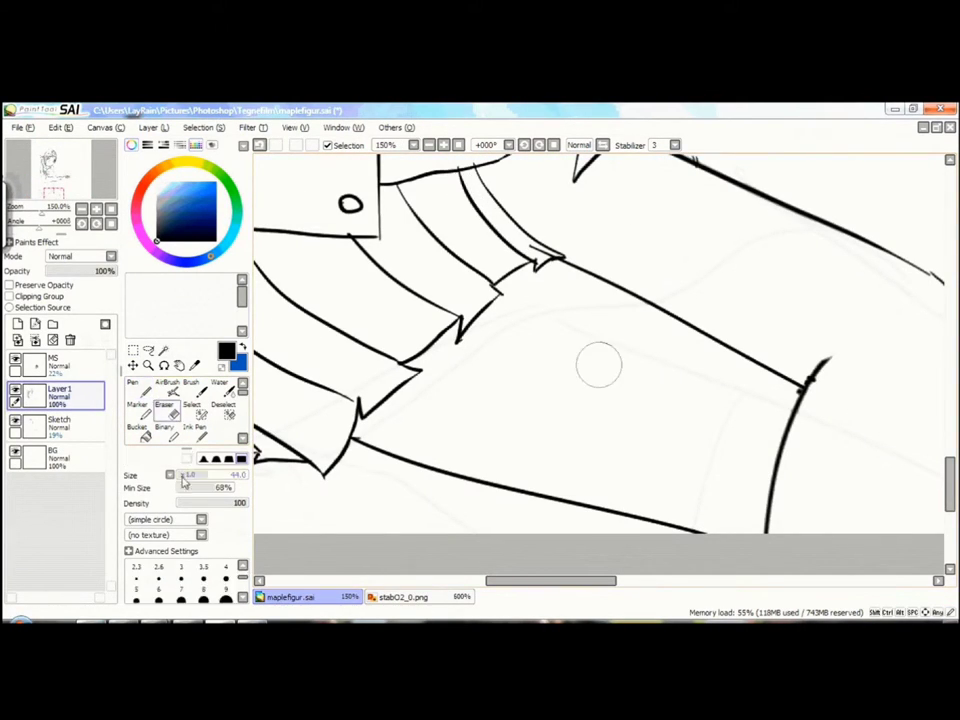
{"action": "scroll", "coordinate": [285, 396], "scroll_direction": "up", "scroll_amount": 2}
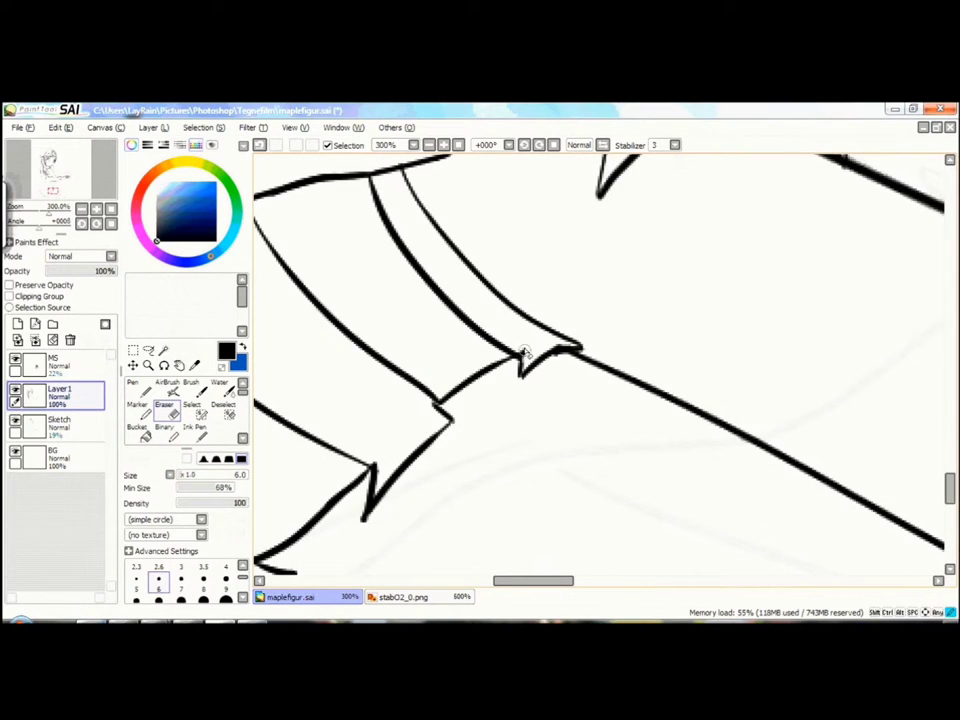
Step: Ink the small folded undersides at the points of the skirt's hemline, from the back pleats to the front
{"action": "mouse_move", "coordinate": [846, 176]}
{"action": "left_mouse_down"}
{"action": "mouse_move", "coordinate": [649, 585]}
{"action": "mouse_move", "coordinate": [504, 568]}
{"action": "mouse_move", "coordinate": [642, 529]}
{"action": "mouse_move", "coordinate": [520, 560]}
{"action": "mouse_move", "coordinate": [450, 545]}
{"action": "mouse_move", "coordinate": [382, 569]}
{"action": "left_mouse_up"}
{"action": "key", "text": "n"}
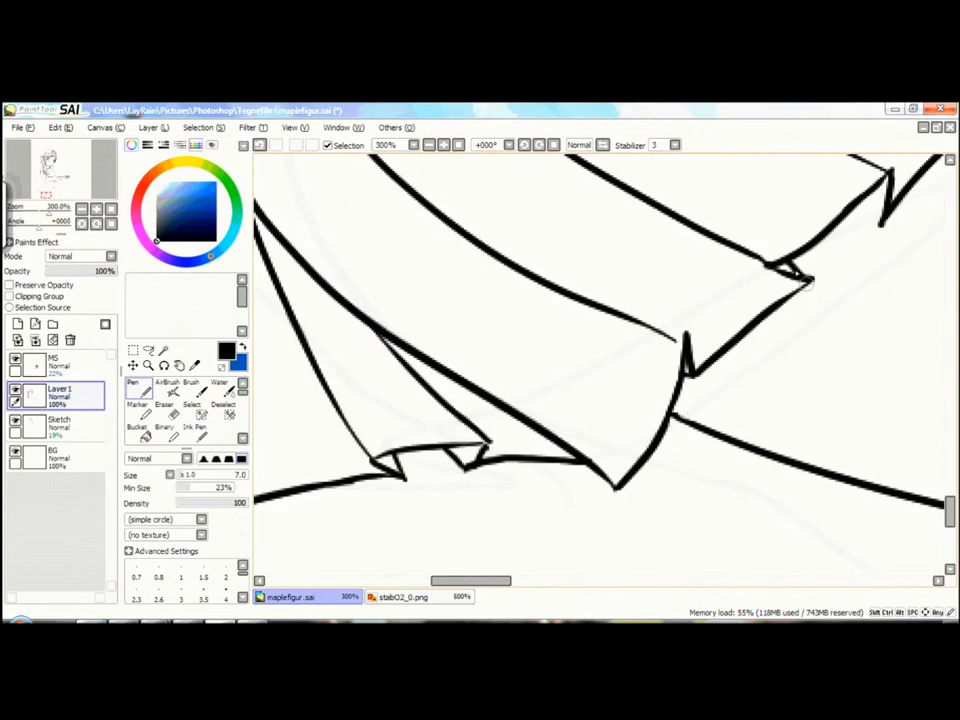
{"action": "left_click_drag", "start_coordinate": [848, 211], "coordinate": [628, 327]}
Step: Select the newly inked front pleats, rotate them slightly, and apply the transformation
{"action": "scroll", "coordinate": [752, 256], "scroll_direction": "down", "scroll_amount": 5}
{"action": "scroll", "coordinate": [484, 379], "scroll_direction": "up", "scroll_amount": 4}
{"action": "key", "text": "s"}
{"action": "mouse_move", "coordinate": [285, 285]}
{"action": "left_mouse_down"}
{"action": "mouse_move", "coordinate": [536, 398]}
{"action": "mouse_move", "coordinate": [580, 205]}
{"action": "mouse_move", "coordinate": [503, 321]}
{"action": "left_mouse_up"}
{"action": "scroll", "coordinate": [503, 321], "scroll_direction": "down", "scroll_amount": 4}
{"action": "key", "text": "ctrl+t"}
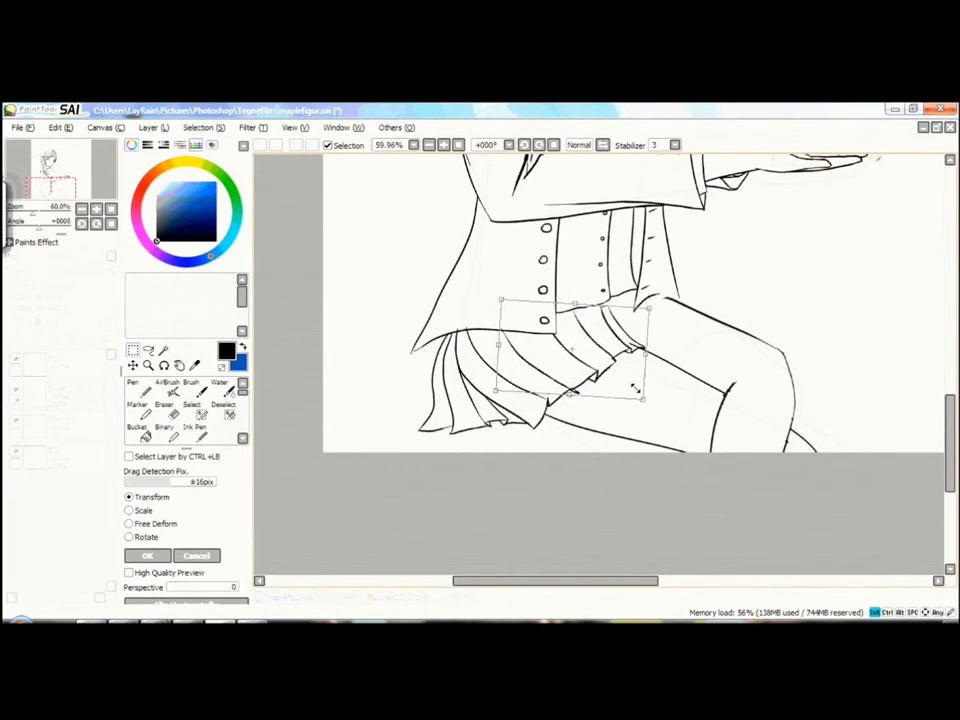
{"action": "key", "text": "Return"}
Step: Reconnect the rotated pleats to the shirt's lower edge and erase the stray line ends there
{"action": "left_click", "coordinate": [50, 205]}
{"action": "key", "text": "n"}
{"action": "scroll", "coordinate": [536, 279], "scroll_direction": "up", "scroll_amount": 6}
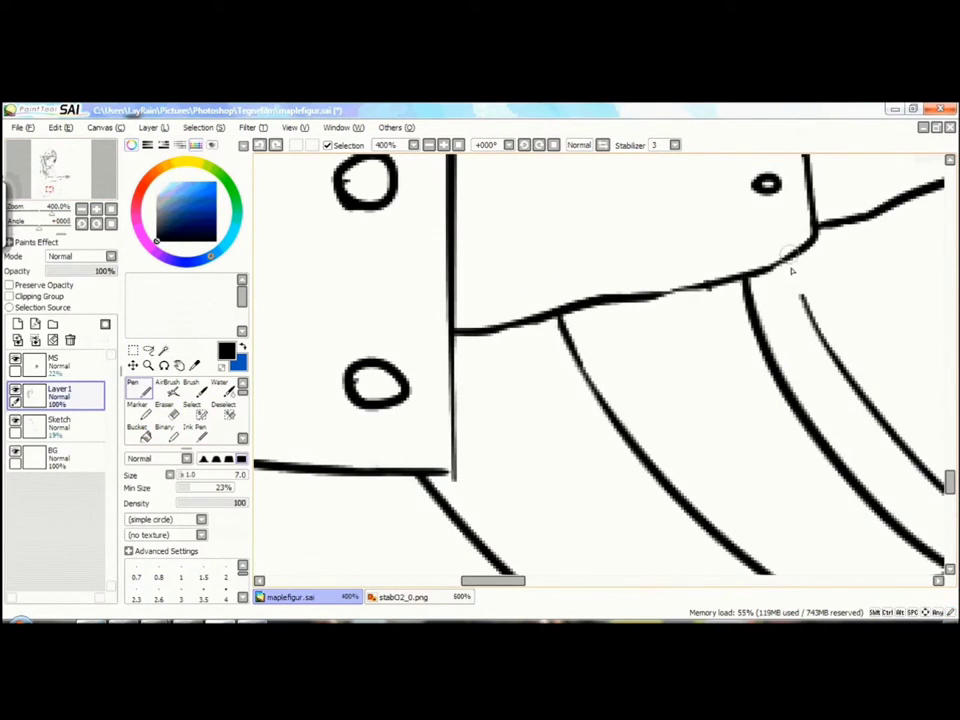
{"action": "key", "text": "e"}
{"action": "scroll", "coordinate": [791, 270], "scroll_direction": "down", "scroll_amount": 5}
Step: Ink the skirt's pleats over the far thigh, with a jagged hem rising to the thigh's upper contour and fold lines from the waist
{"action": "scroll", "coordinate": [791, 270], "scroll_direction": "up", "scroll_amount": 3}
{"action": "left_click", "coordinate": [96, 209]}
{"action": "scroll", "coordinate": [540, 340], "scroll_direction": "up", "scroll_amount": 5}
{"action": "key", "text": "n"}
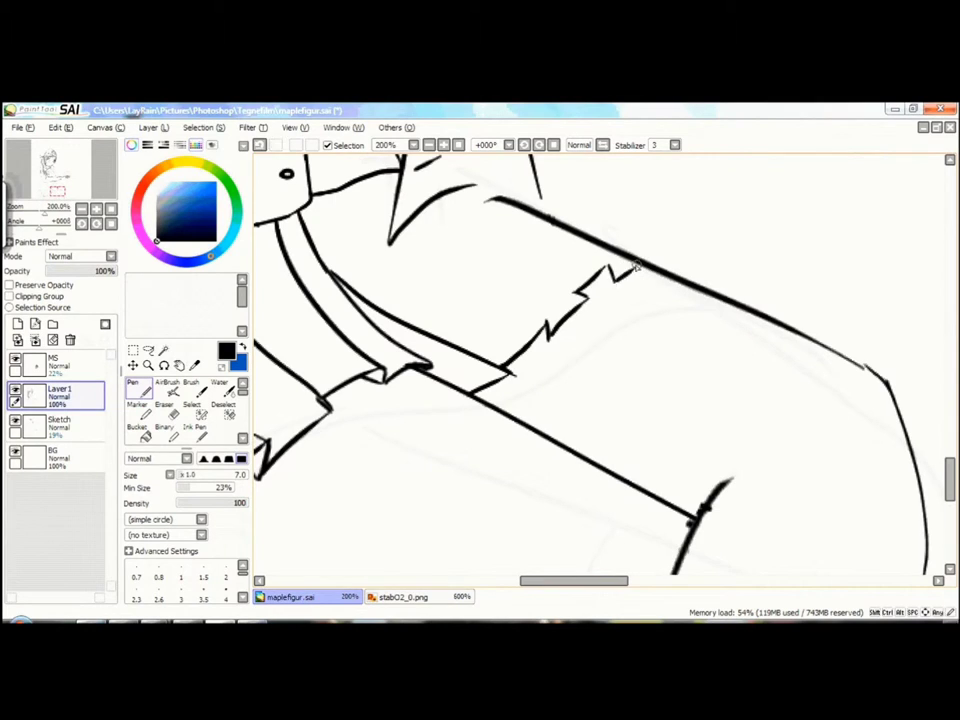
{"action": "scroll", "coordinate": [654, 257], "scroll_direction": "up", "scroll_amount": 3}
{"action": "left_click_drag", "start_coordinate": [412, 320], "coordinate": [587, 388]}
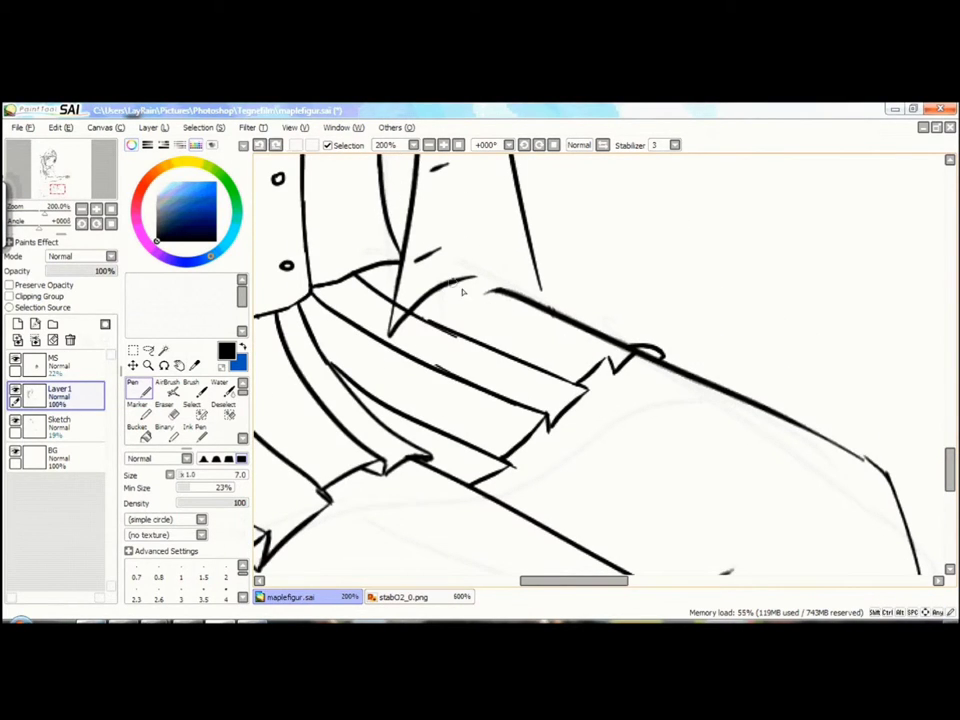
Step: Erase the thigh contour covered by the skirt and ink the skirt's outer edge along the top of the far thigh
{"action": "scroll", "coordinate": [590, 354], "scroll_direction": "down", "scroll_amount": 2}
{"action": "scroll", "coordinate": [600, 366], "scroll_direction": "up", "scroll_amount": 4}
{"action": "key", "text": "e"}
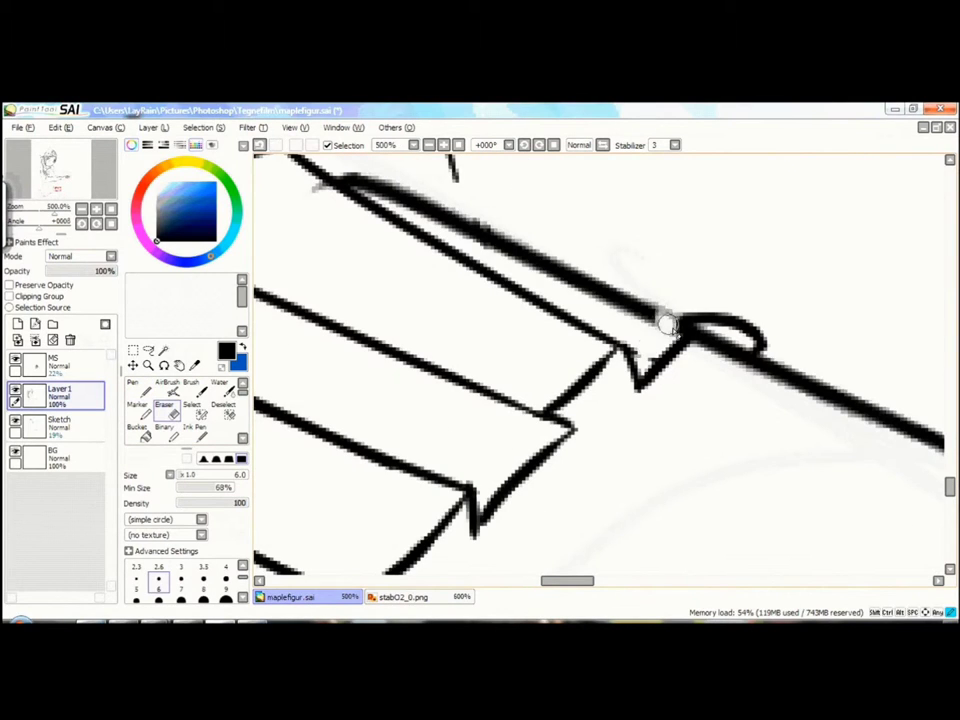
{"action": "scroll", "coordinate": [680, 328], "scroll_direction": "down", "scroll_amount": 4}
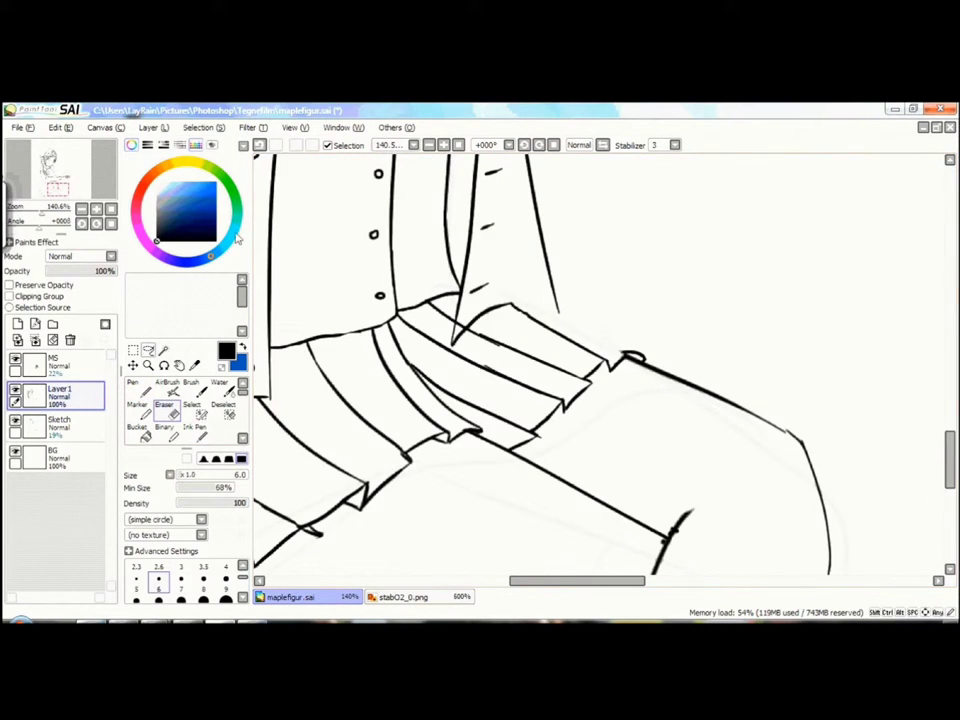
{"action": "key", "text": "n"}
{"action": "key", "text": "e"}
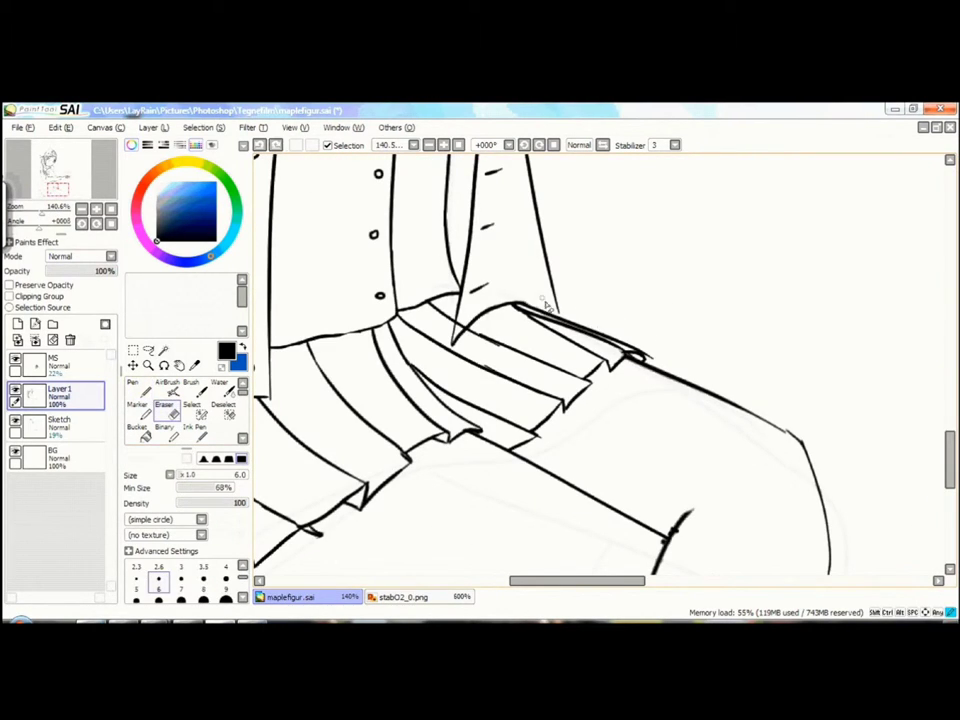
Step: Ink the folded corners along the far-thigh hem and clean up where the pleat lines meet
{"action": "scroll", "coordinate": [547, 305], "scroll_direction": "down", "scroll_amount": 4}
{"action": "scroll", "coordinate": [600, 330], "scroll_direction": "up", "scroll_amount": 8}
{"action": "key", "text": "n"}
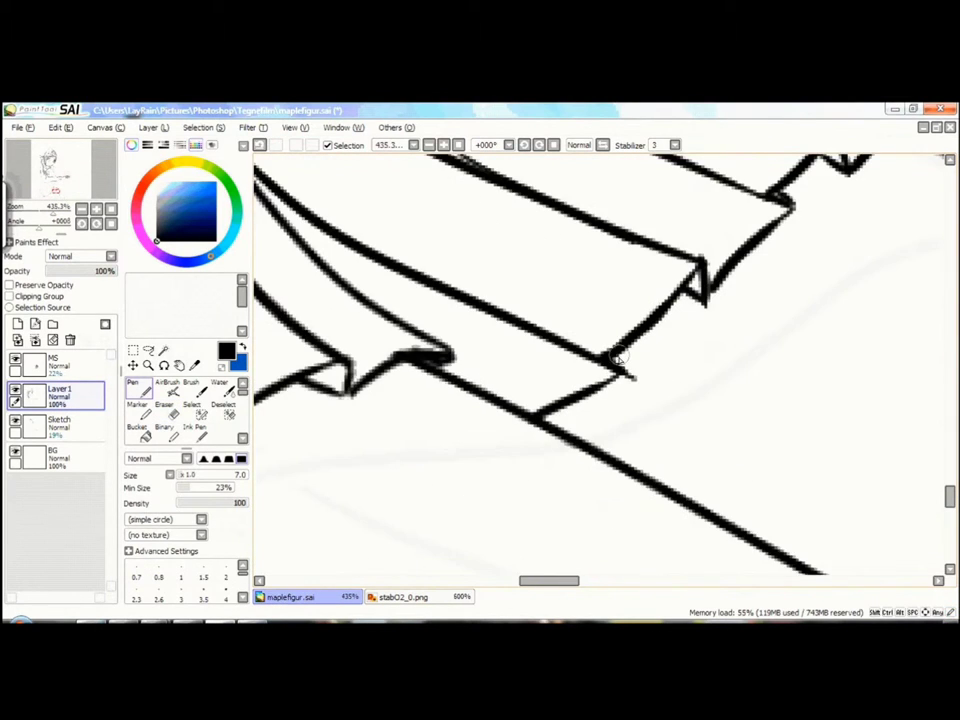
Step: Ink the inner edge of the jacket's flared back corner behind the skirt and erase the overlapping lines
{"action": "scroll", "coordinate": [600, 330], "scroll_direction": "down", "scroll_amount": 6}
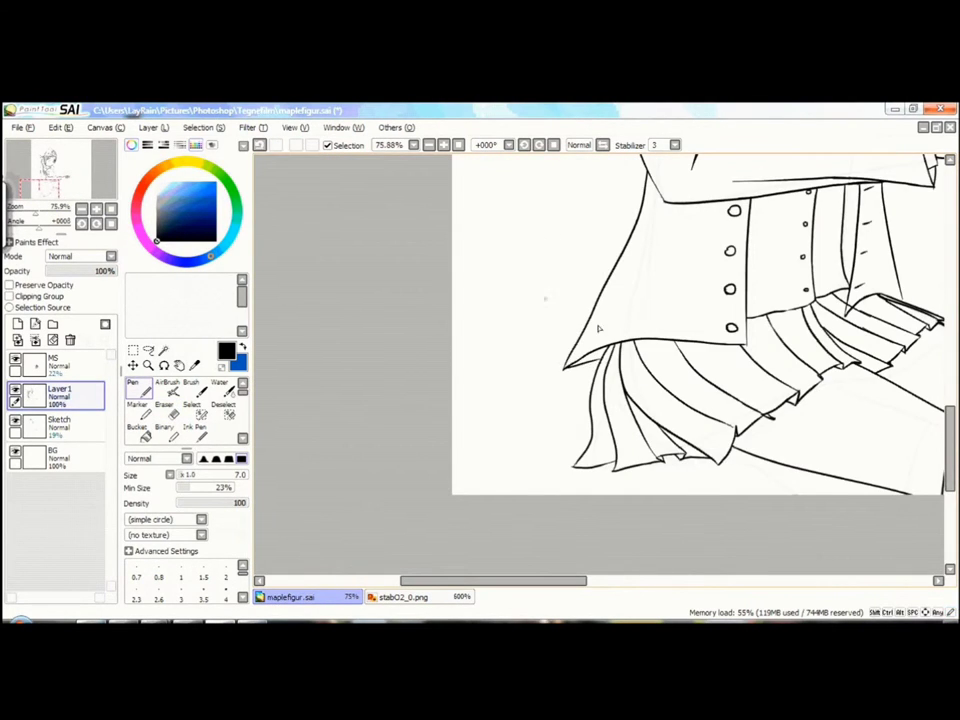
{"action": "scroll", "coordinate": [602, 381], "scroll_direction": "down", "scroll_amount": 3}
{"action": "scroll", "coordinate": [602, 381], "scroll_direction": "up", "scroll_amount": 8}
{"action": "scroll", "coordinate": [602, 381], "scroll_direction": "down", "scroll_amount": 6}
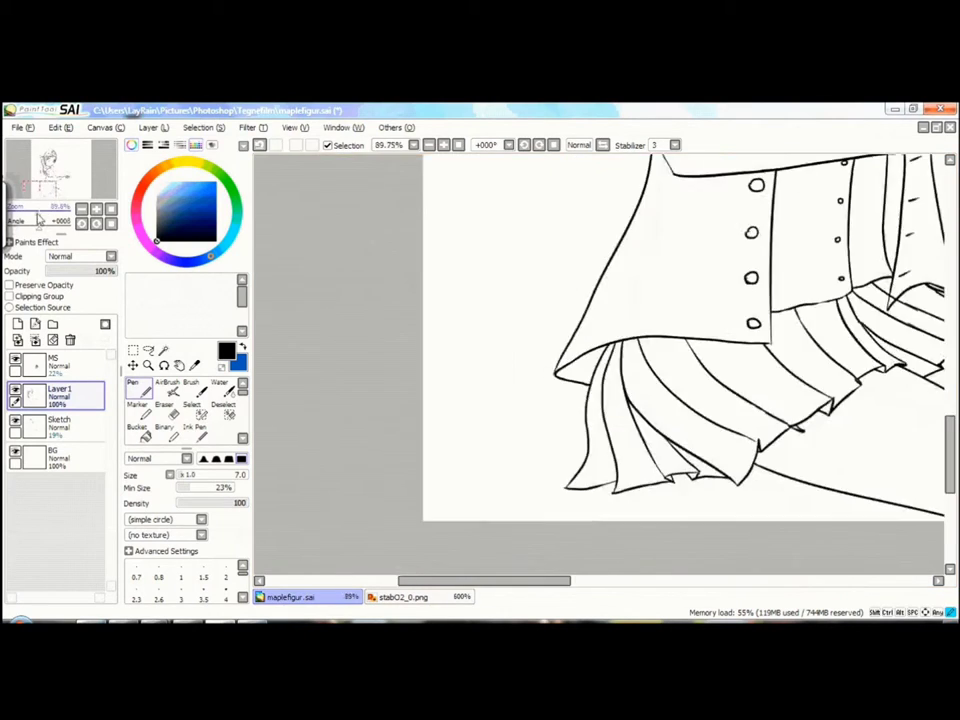
{"action": "scroll", "coordinate": [602, 381], "scroll_direction": "up", "scroll_amount": 6}
{"action": "left_click", "coordinate": [158, 411]}
{"action": "scroll", "coordinate": [80, 182], "scroll_direction": "down", "scroll_amount": 6}
{"action": "scroll", "coordinate": [80, 185], "scroll_direction": "up", "scroll_amount": 3}
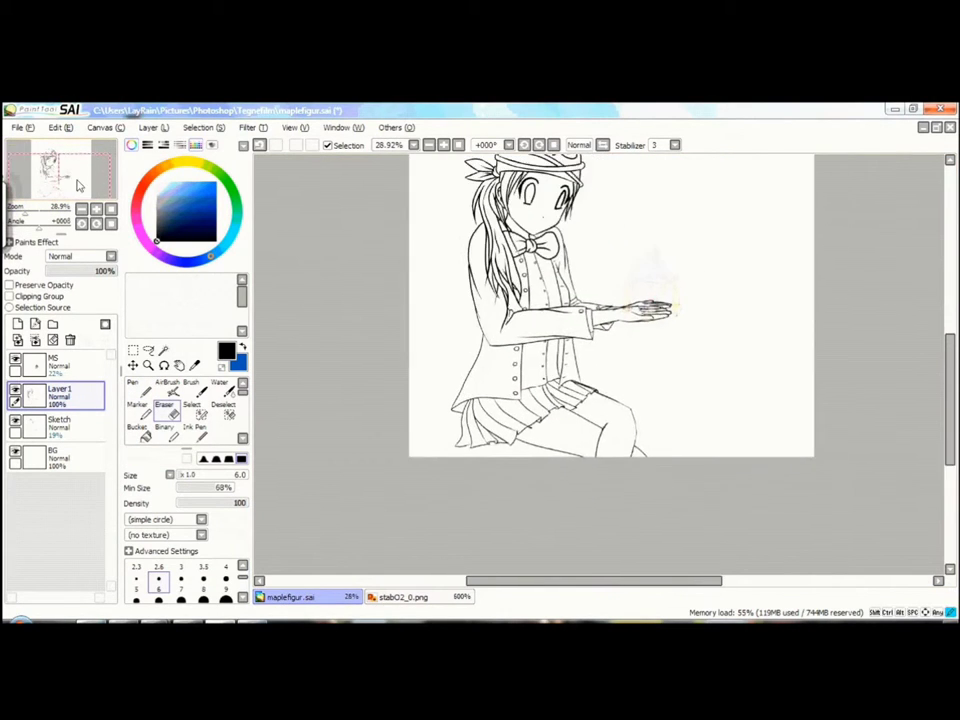
{"action": "scroll", "coordinate": [407, 204], "scroll_direction": "down", "scroll_amount": 4}
{"action": "scroll", "coordinate": [407, 204], "scroll_direction": "up", "scroll_amount": 8}
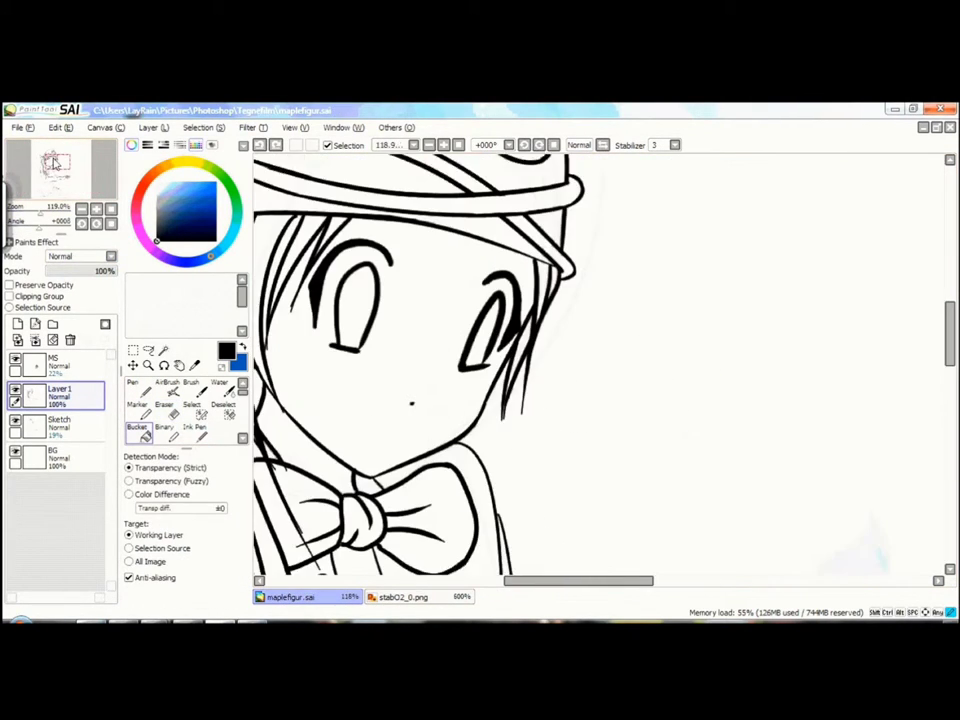
{"action": "key", "text": "n"}
{"action": "scroll", "coordinate": [577, 284], "scroll_direction": "down", "scroll_amount": 3}
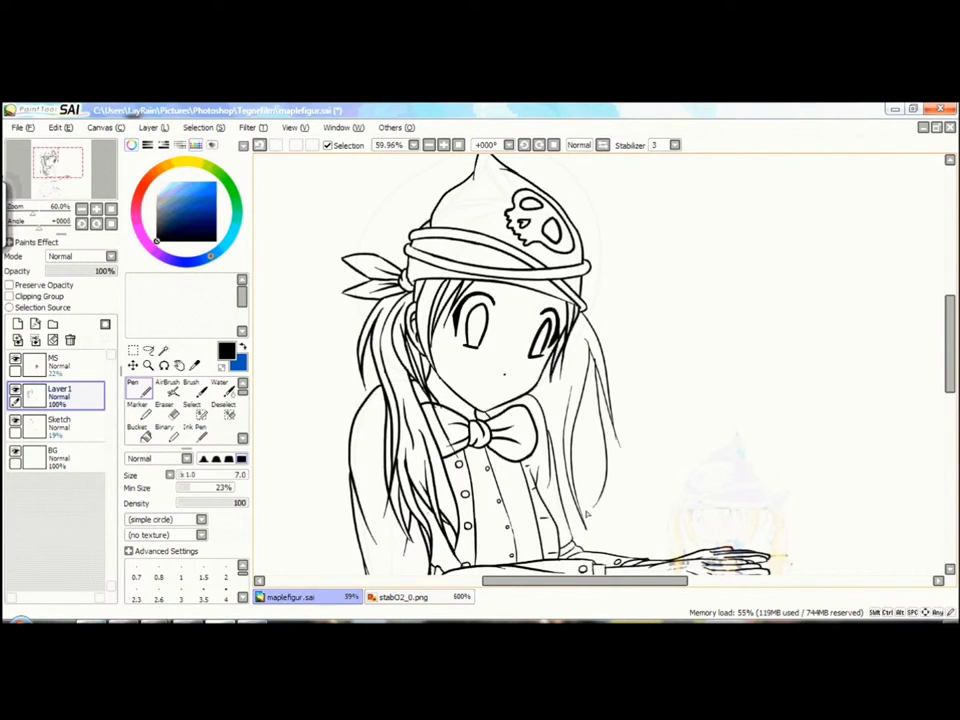
{"action": "scroll", "coordinate": [598, 467], "scroll_direction": "up", "scroll_amount": 1}
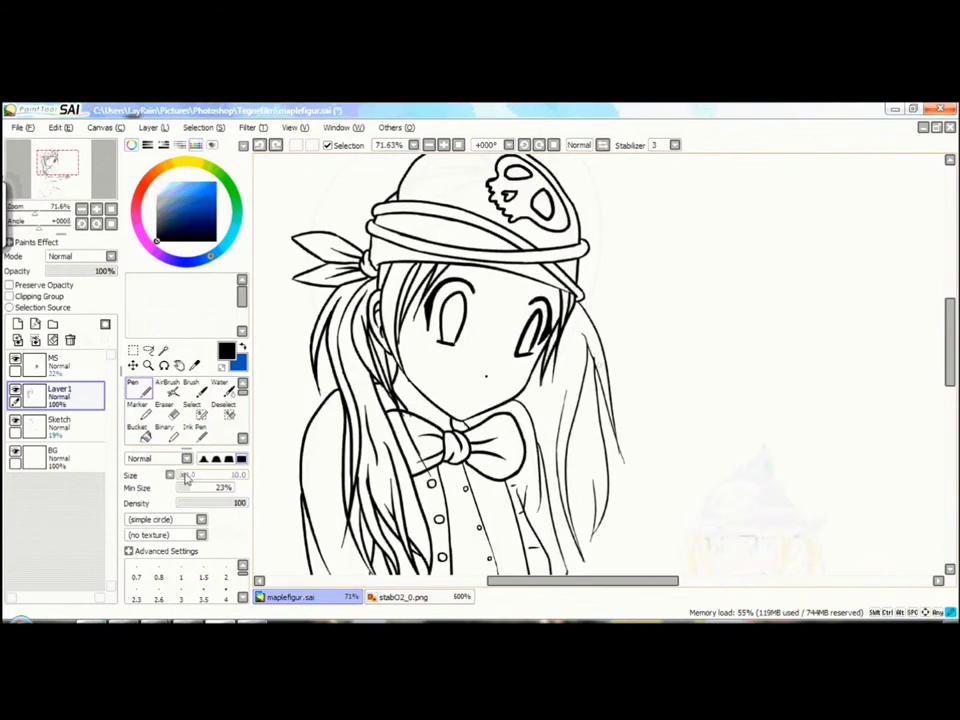
{"action": "key", "text": "ctrl+z"}
Step: Ink the far-side pigtail's outline and wavy strands below the hat at pen size 9, and erase the overlapping inner strand
{"action": "left_click_drag", "start_coordinate": [581, 308], "coordinate": [610, 452]}
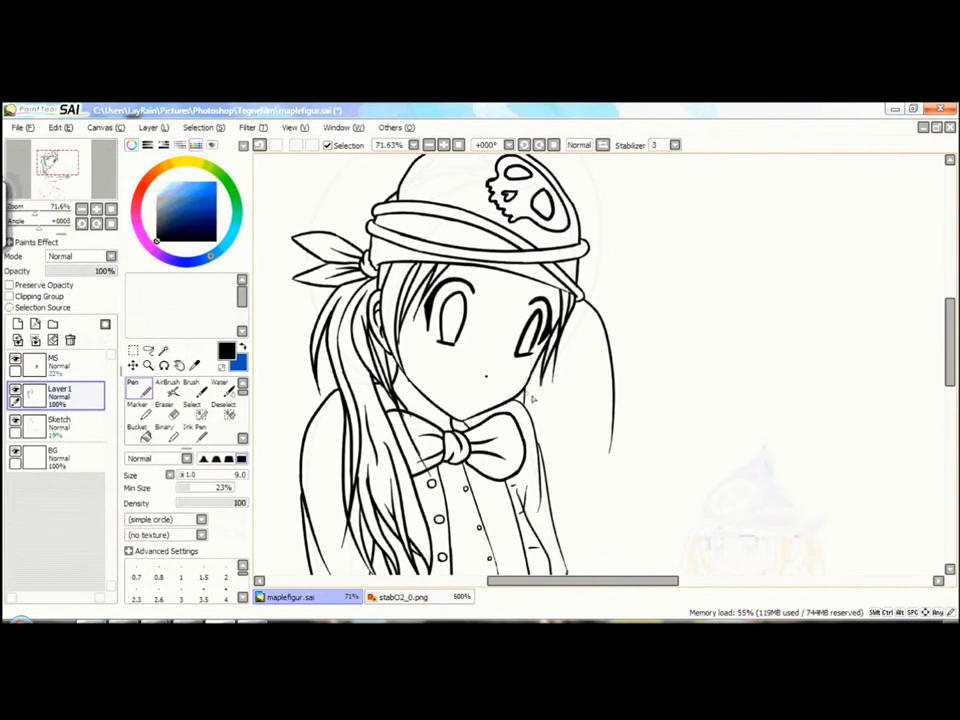
{"action": "scroll", "coordinate": [627, 574], "scroll_direction": "down", "scroll_amount": 2}
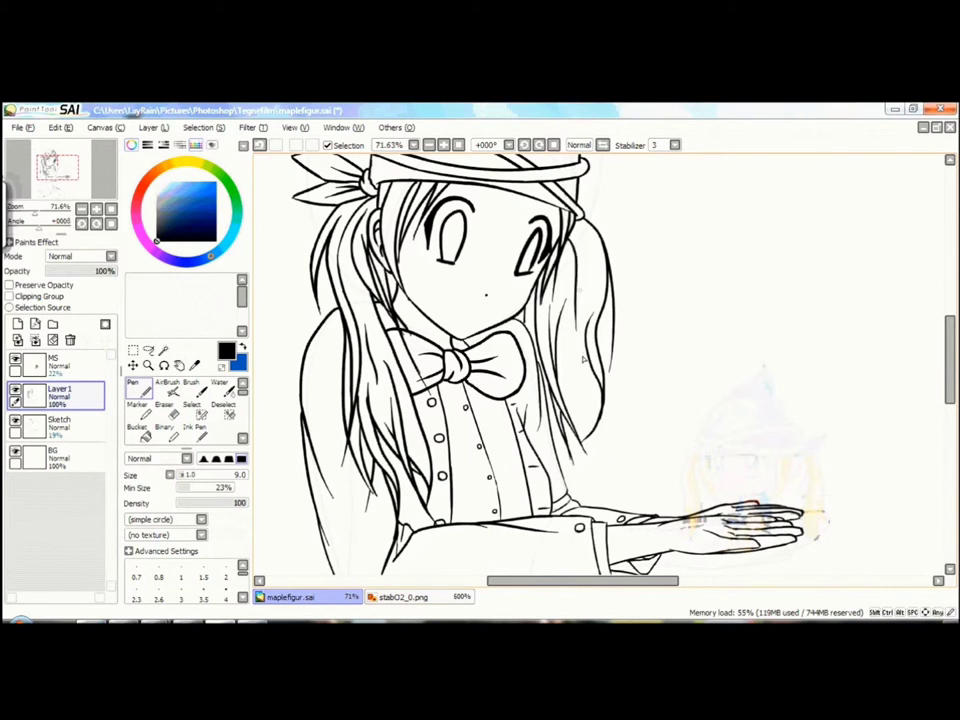
{"action": "key", "text": "ctrl+plus"}
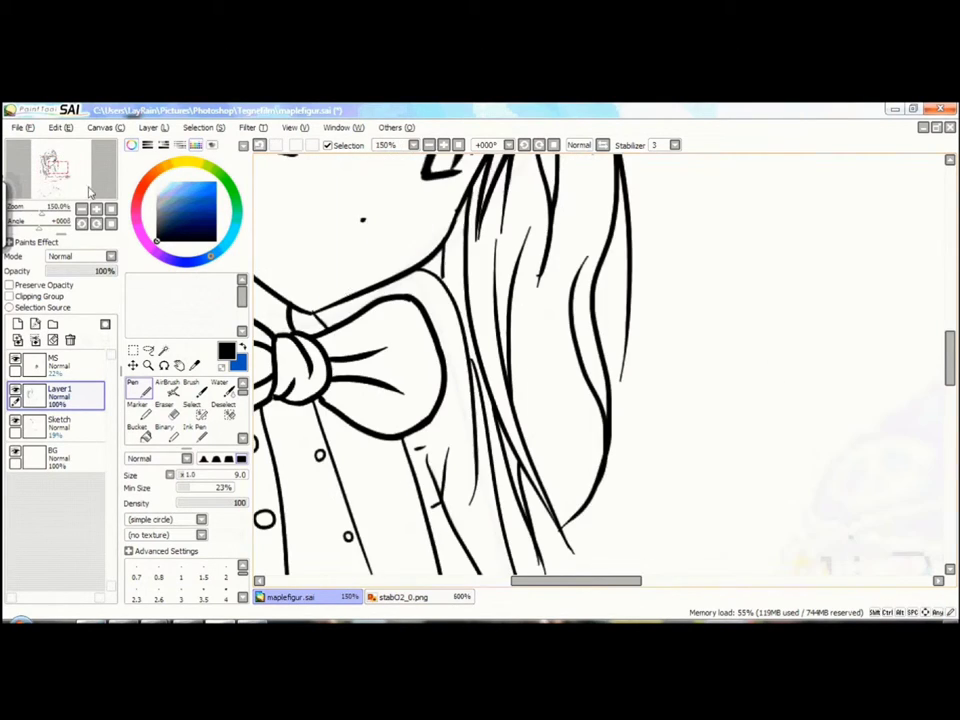
{"action": "key", "text": "e"}
{"action": "left_click_drag", "start_coordinate": [543, 506], "coordinate": [517, 445]}
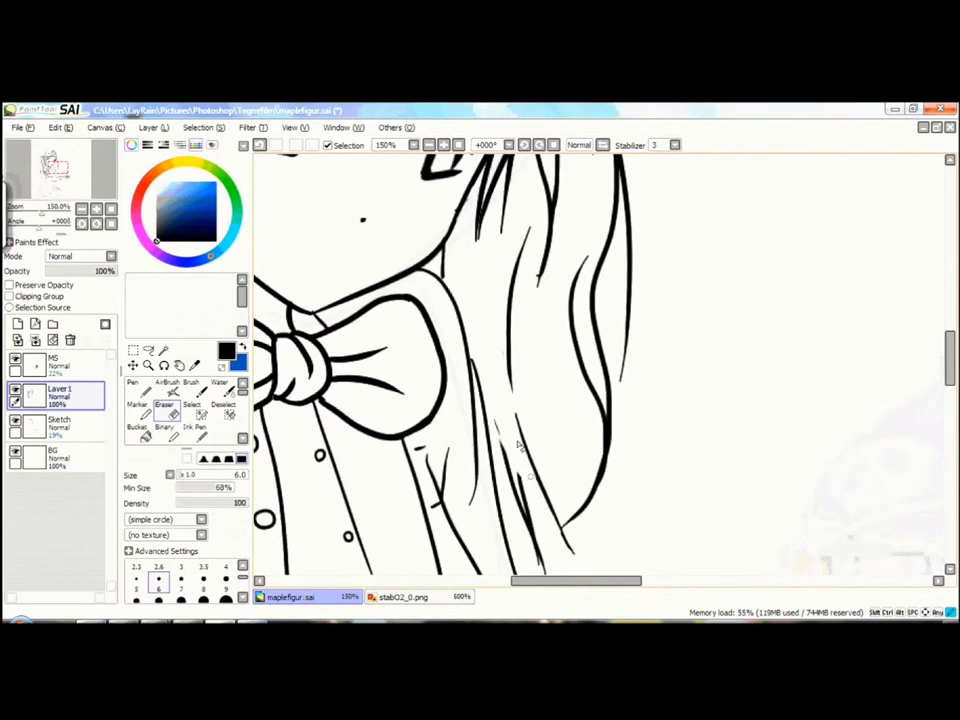
Step: Ink the far pigtail's inner strands and its tapering lower tips beside the shoulder
{"action": "key", "text": "n"}
{"action": "key", "text": "ctrl+minus"}
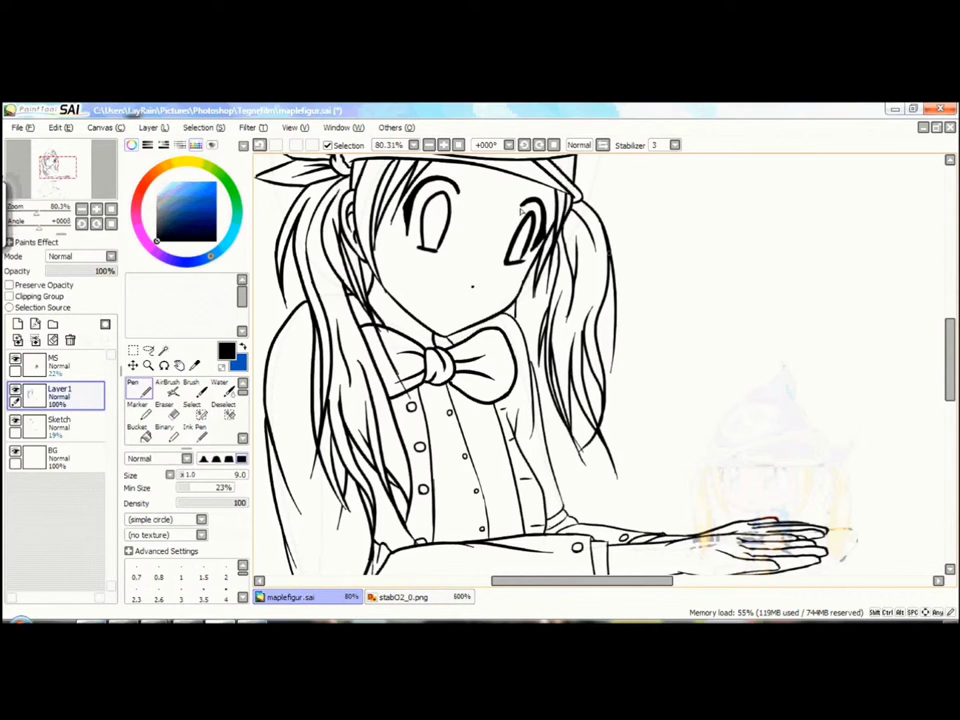
{"action": "scroll", "coordinate": [560, 381], "scroll_direction": "up", "scroll_amount": 1}
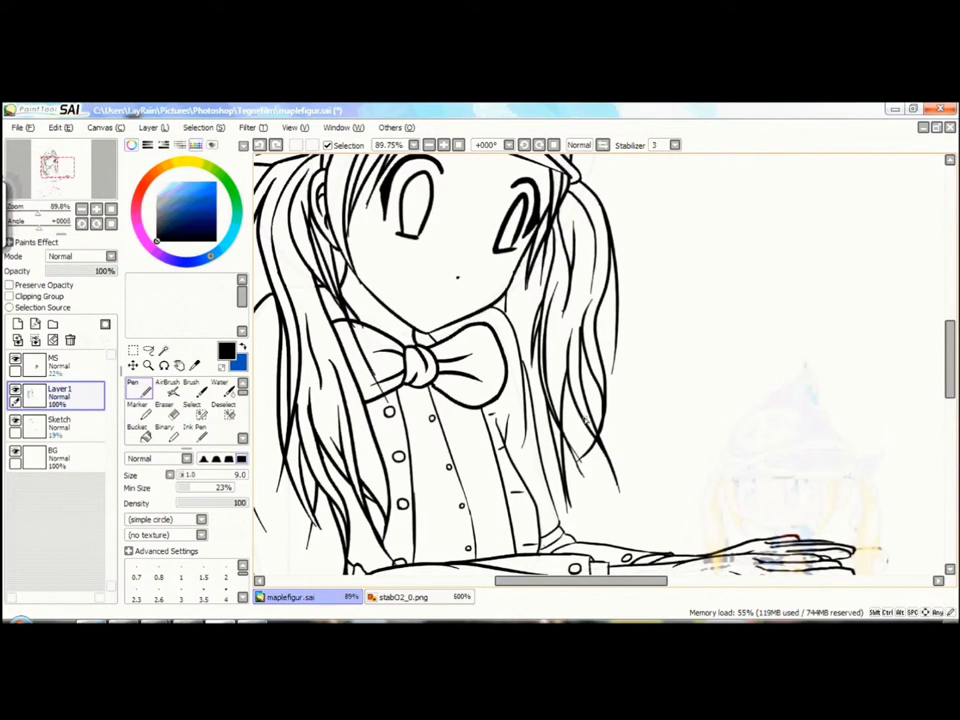
{"action": "left_click", "coordinate": [98, 195]}
{"action": "scroll", "coordinate": [558, 280], "scroll_direction": "down", "scroll_amount": 3}
{"action": "scroll", "coordinate": [558, 280], "scroll_direction": "up", "scroll_amount": 3}
Step: Erase overlaps between the far pigtail's strands beside the cheek and retouch the line joins
{"action": "key", "text": "n"}
{"action": "key", "text": "e"}
{"action": "scroll", "coordinate": [487, 287], "scroll_direction": "up", "scroll_amount": 2}
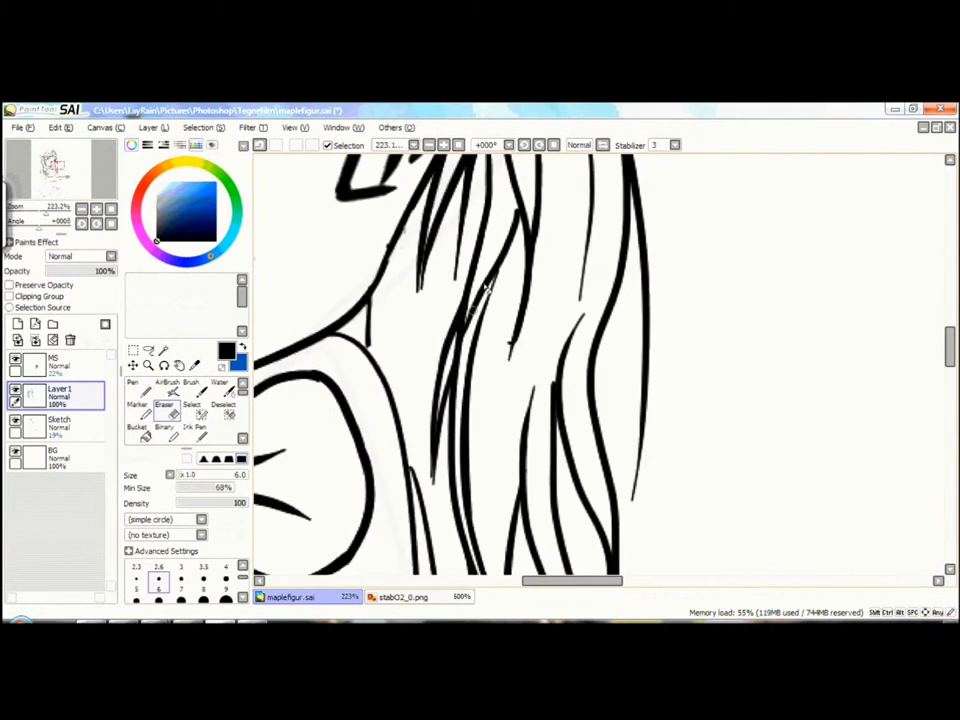
{"action": "scroll", "coordinate": [462, 315], "scroll_direction": "down", "scroll_amount": 2}
{"action": "key", "text": "n"}
{"action": "scroll", "coordinate": [400, 275], "scroll_direction": "up", "scroll_amount": 2}
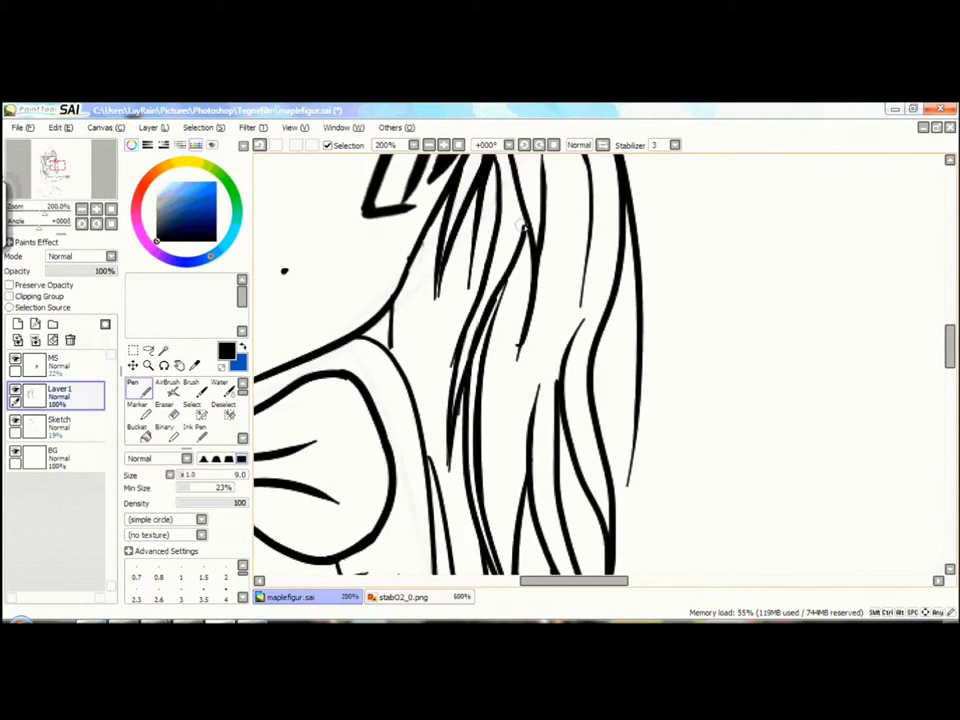
{"action": "scroll", "coordinate": [683, 404], "scroll_direction": "up", "scroll_amount": 2}
{"action": "scroll", "coordinate": [611, 347], "scroll_direction": "up", "scroll_amount": 2}
Step: Ink loose strands curving outward from beneath the hat's band at the top of the far pigtail
{"action": "left_click", "coordinate": [53, 163]}
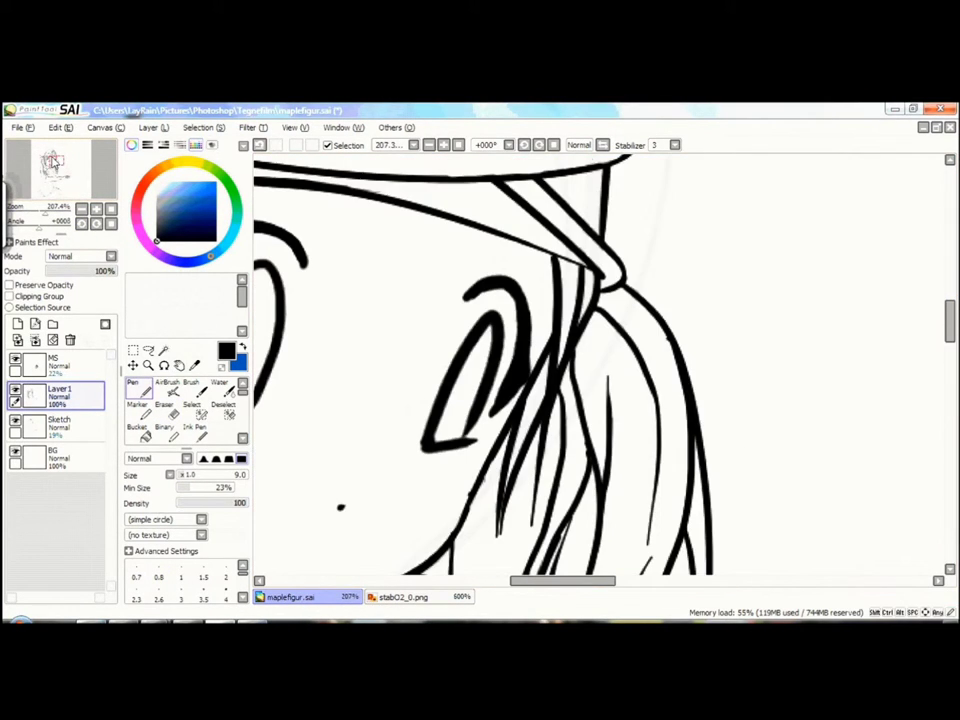
{"action": "scroll", "coordinate": [295, 225], "scroll_direction": "down", "scroll_amount": 2}
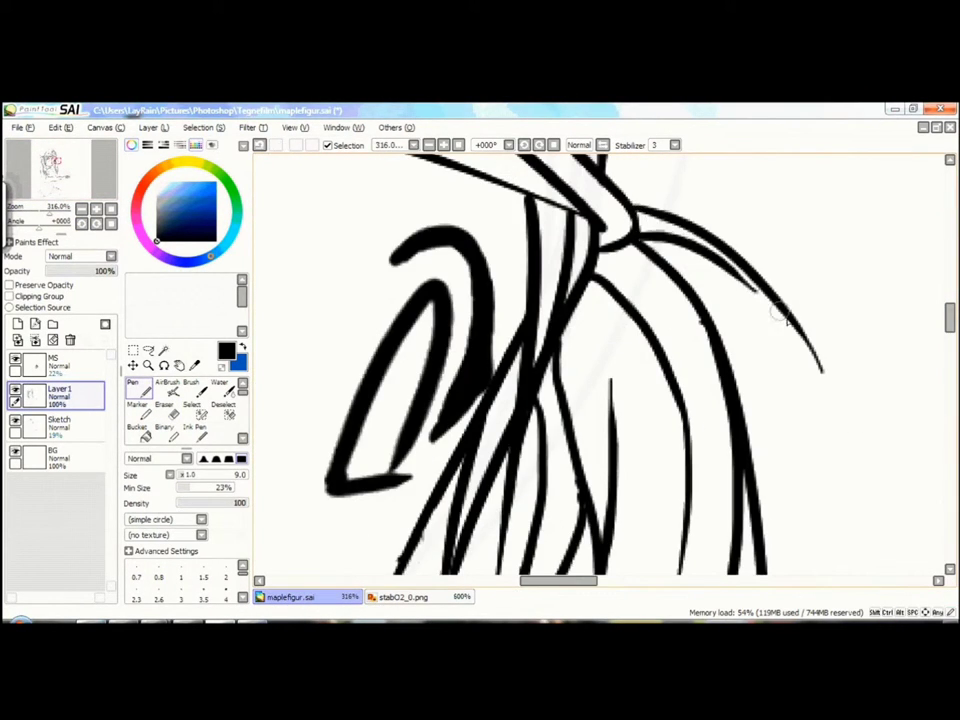
{"action": "scroll", "coordinate": [704, 446], "scroll_direction": "down", "scroll_amount": 5}
{"action": "scroll", "coordinate": [605, 365], "scroll_direction": "up", "scroll_amount": 3}
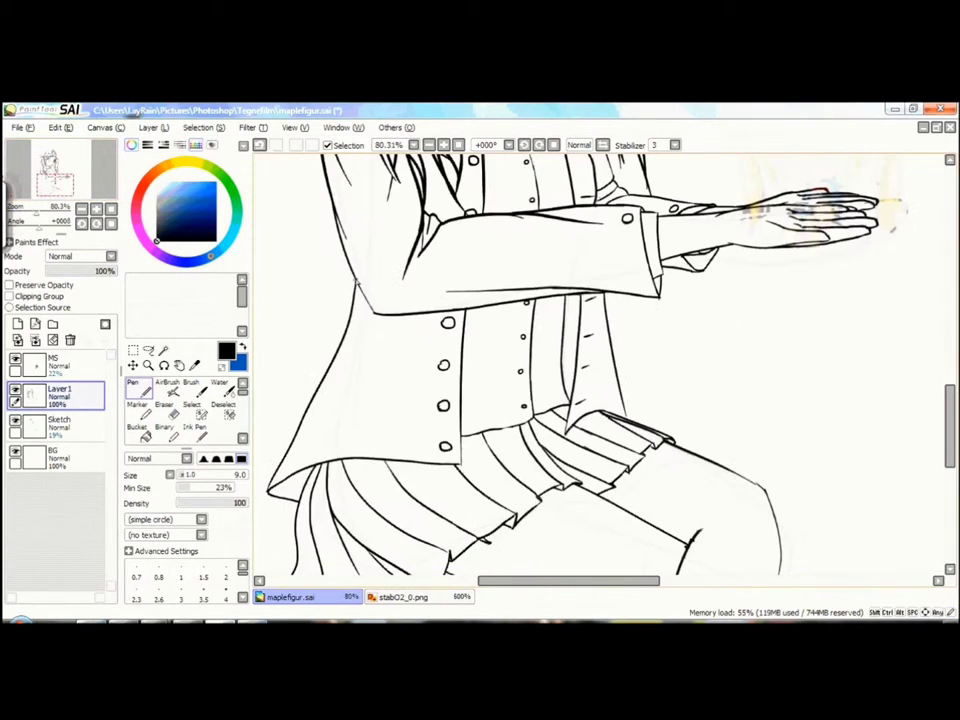
Step: Retouch the jacket's back line at the elbow and clean up overlapping line ends with the eraser
{"action": "left_click_drag", "start_coordinate": [573, 262], "coordinate": [468, 484]}
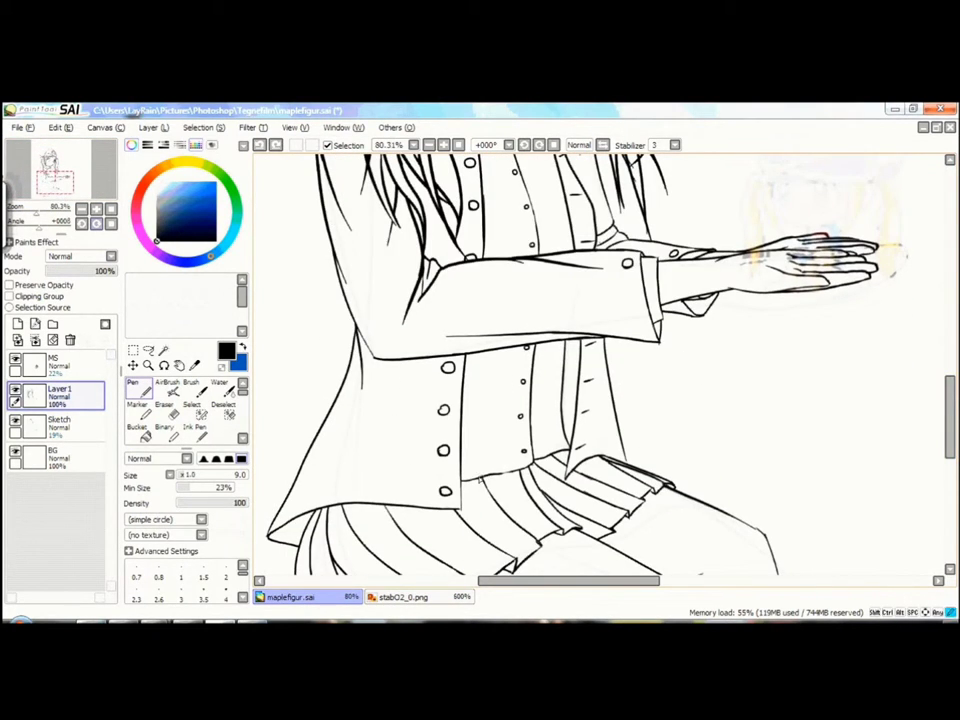
{"action": "scroll", "coordinate": [490, 472], "scroll_direction": "up", "scroll_amount": 4}
{"action": "key", "text": "e"}
{"action": "scroll", "coordinate": [61, 157], "scroll_direction": "down", "scroll_amount": 6}
{"action": "mouse_move", "coordinate": [61, 157]}
{"action": "left_mouse_down"}
{"action": "mouse_move", "coordinate": [50, 148]}
{"action": "mouse_move", "coordinate": [84, 155]}
{"action": "left_mouse_up"}
{"action": "scroll", "coordinate": [84, 155], "scroll_direction": "up", "scroll_amount": 4}
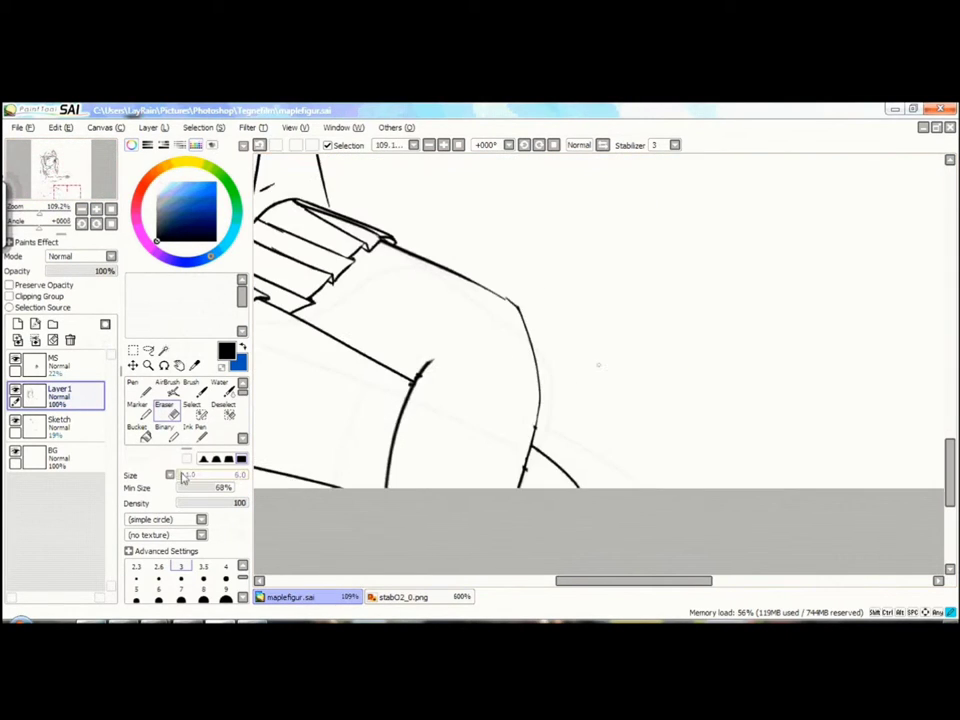
Step: Re-ink the front leg's upper thigh edge and rounded knee with a thicker curve at pen size 9
{"action": "key", "text": "n"}
{"action": "key", "text": "End"}
{"action": "key", "text": "End"}
{"action": "key", "text": "End"}
{"action": "key", "text": "End"}
{"action": "key", "text": "End"}
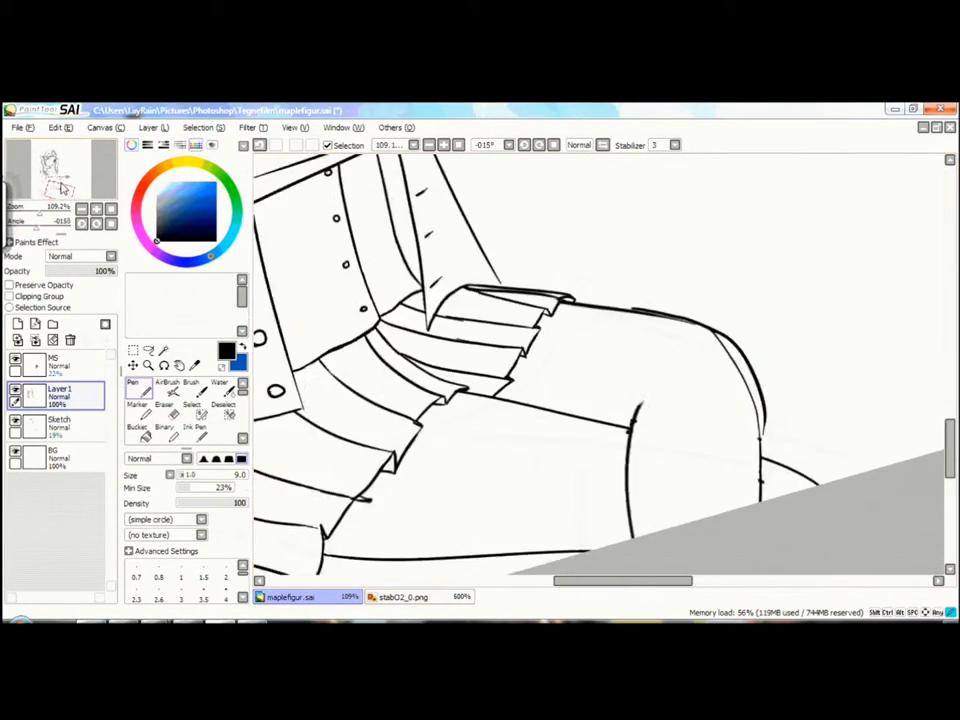
{"action": "key", "text": "Delete"}
{"action": "key", "text": "Home"}
Step: Erase the stray thin lines along the knee outline at eraser size 7 and taper the end of the knee-fold line
{"action": "scroll", "coordinate": [268, 392], "scroll_direction": "down", "scroll_amount": 4}
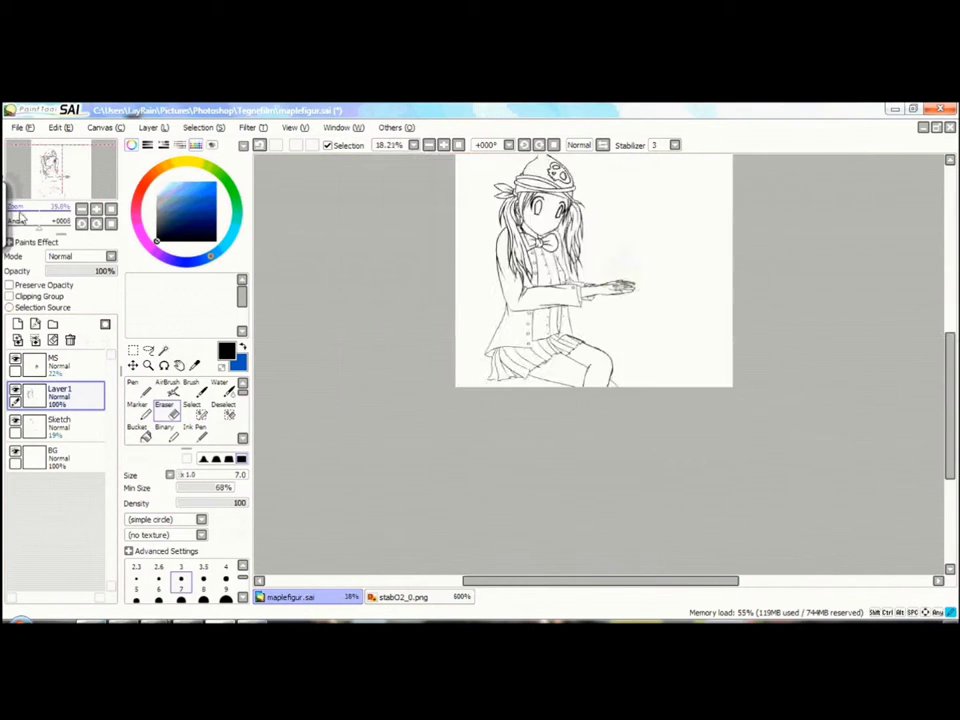
{"action": "scroll", "coordinate": [730, 440], "scroll_direction": "up", "scroll_amount": 5}
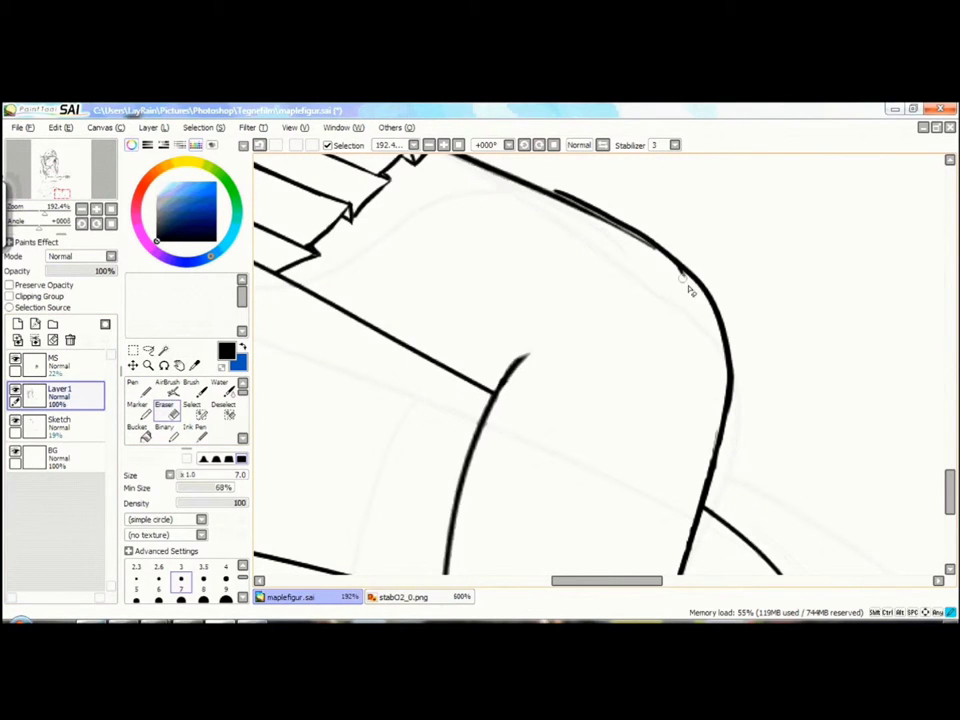
{"action": "key", "text": "End"}
{"action": "key", "text": "End"}
{"action": "key", "text": "End"}
{"action": "key", "text": "End"}
{"action": "key", "text": "n"}
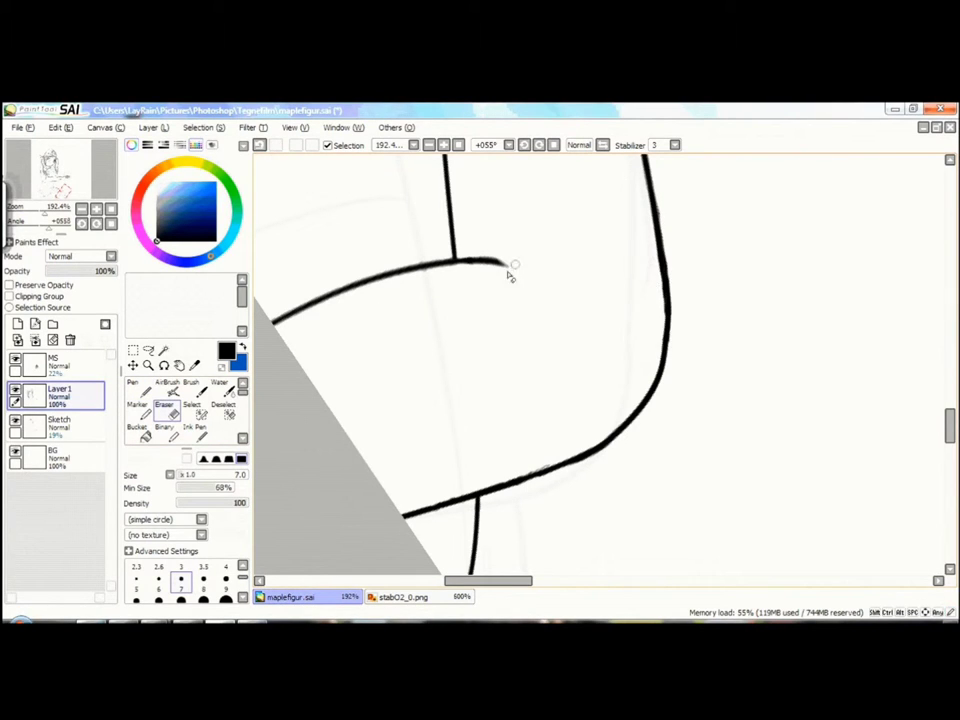
{"action": "scroll", "coordinate": [510, 275], "scroll_direction": "down", "scroll_amount": 5}
{"action": "key", "text": "Delete"}
{"action": "key", "text": "Home"}
Step: Hide the Sketch layer, restore the MS layer to 100% opacity, and position the chibi sprite on the outstretched hands
{"action": "left_click", "coordinate": [15, 393]}
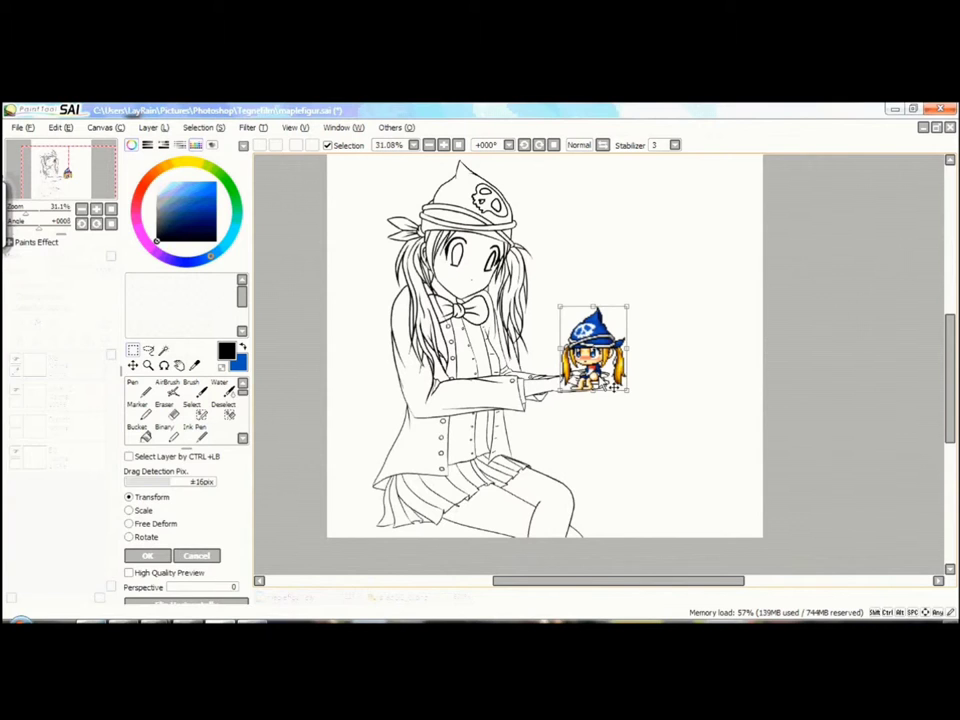
{"action": "key", "text": "Return"}
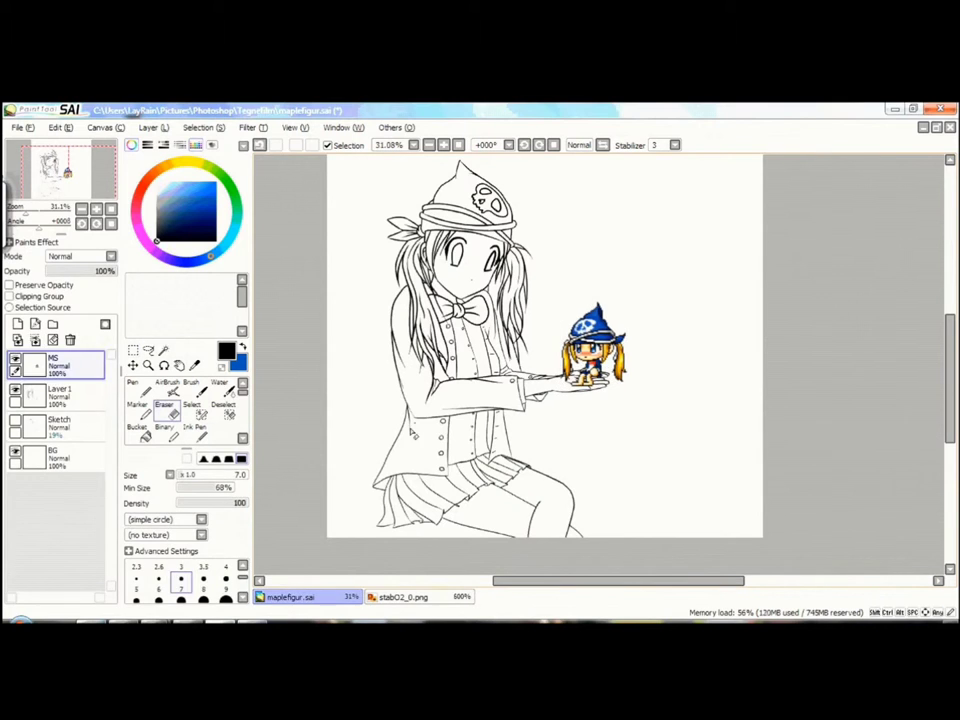
Step: Ink an open smiling mouth with upturned corners below the nose on Layer1 at pen size 9
{"action": "scroll", "coordinate": [677, 383], "scroll_direction": "up", "scroll_amount": 6}
{"action": "key", "text": "Delete"}
{"action": "key", "text": "Delete"}
{"action": "key", "text": "Delete"}
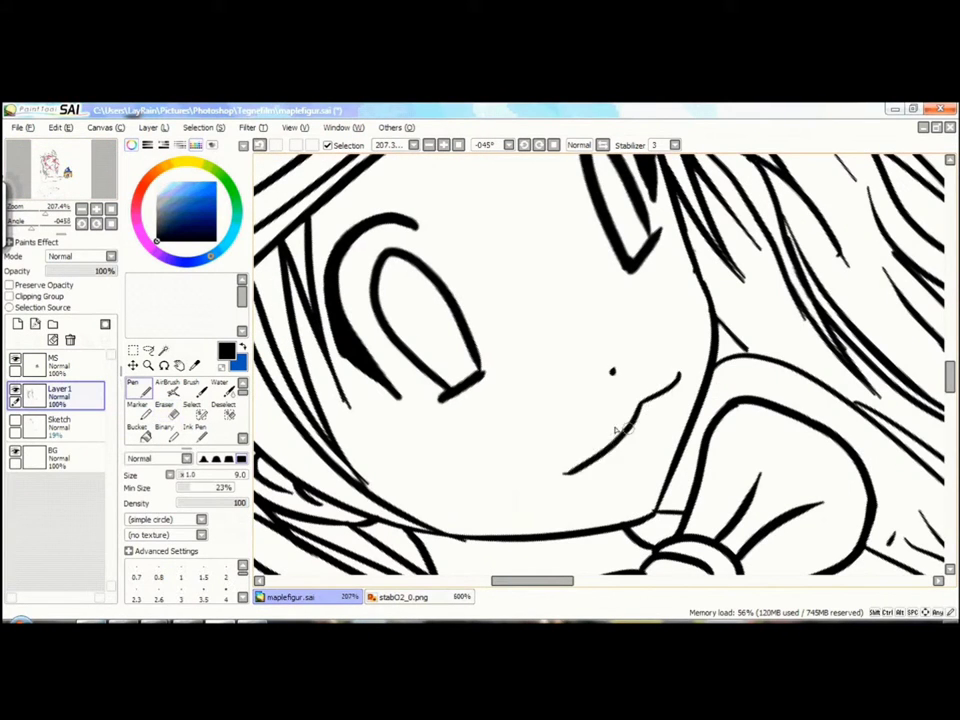
{"action": "key", "text": "Home"}
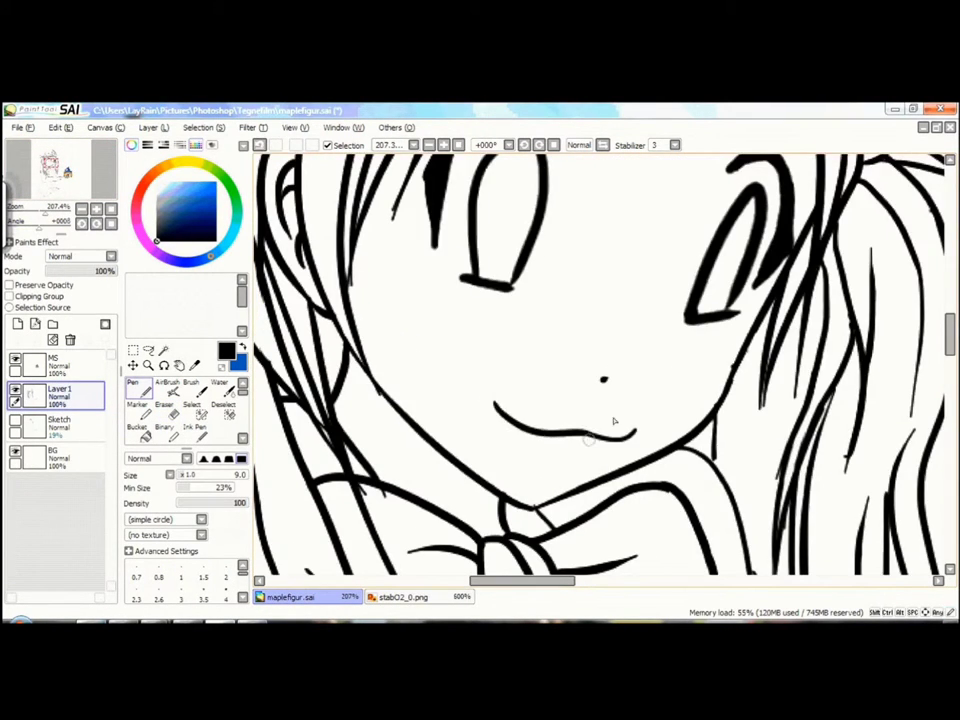
{"action": "scroll", "coordinate": [614, 421], "scroll_direction": "up", "scroll_amount": 1}
{"action": "scroll", "coordinate": [608, 432], "scroll_direction": "down", "scroll_amount": 1}
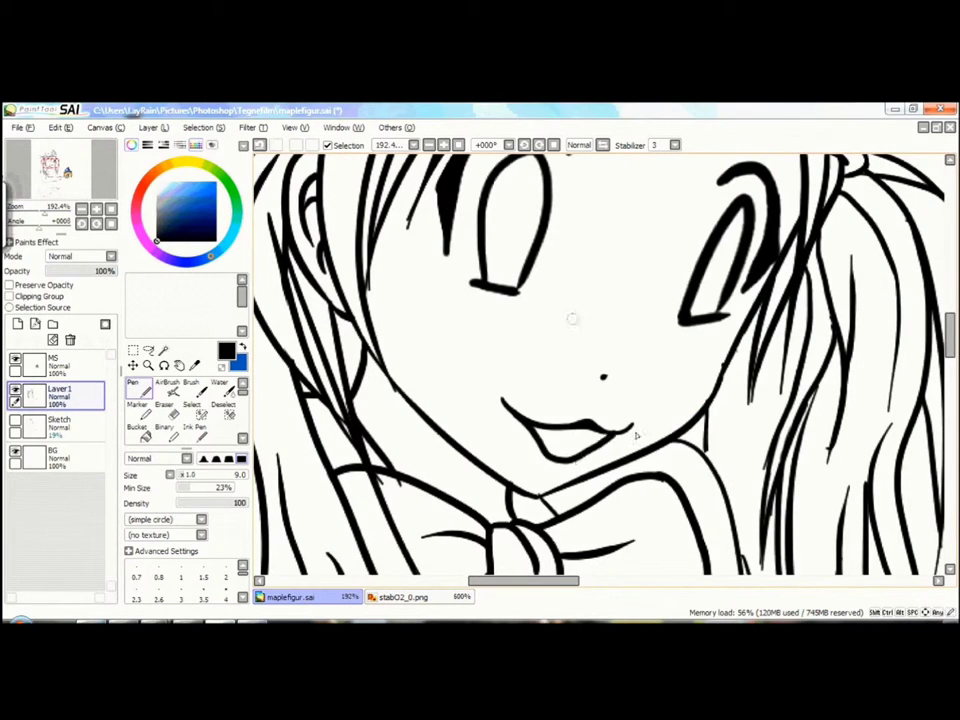
{"action": "scroll", "coordinate": [364, 400], "scroll_direction": "up", "scroll_amount": 1}
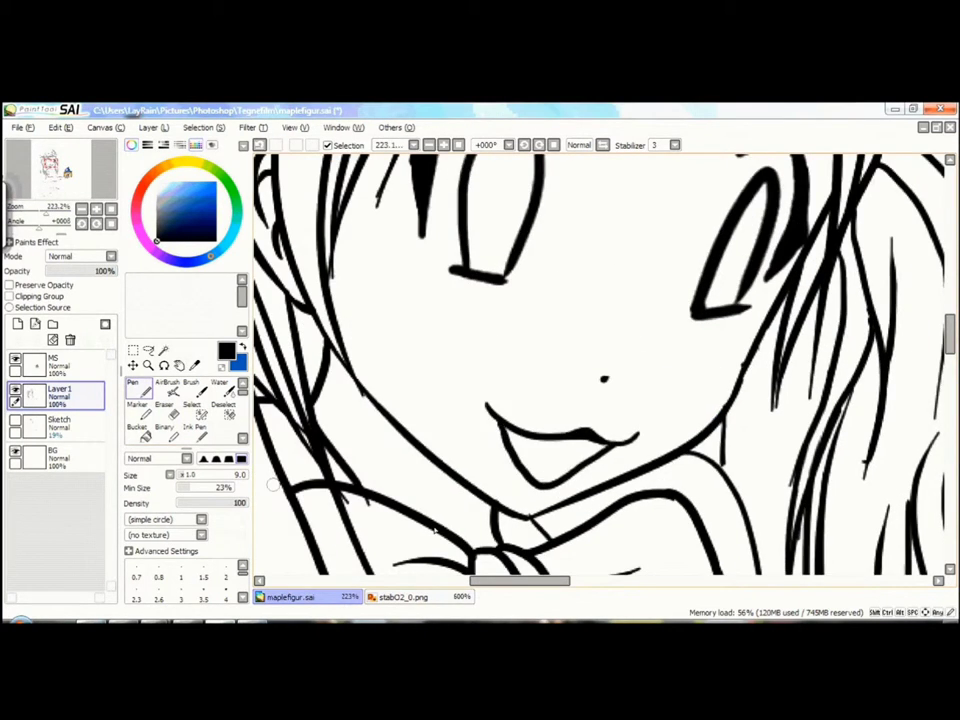
Step: Adjust the mouth's placement below the nose with a transform, and save the drawing
{"action": "key", "text": "ctrl+t"}
{"action": "scroll", "coordinate": [615, 446], "scroll_direction": "down", "scroll_amount": 3}
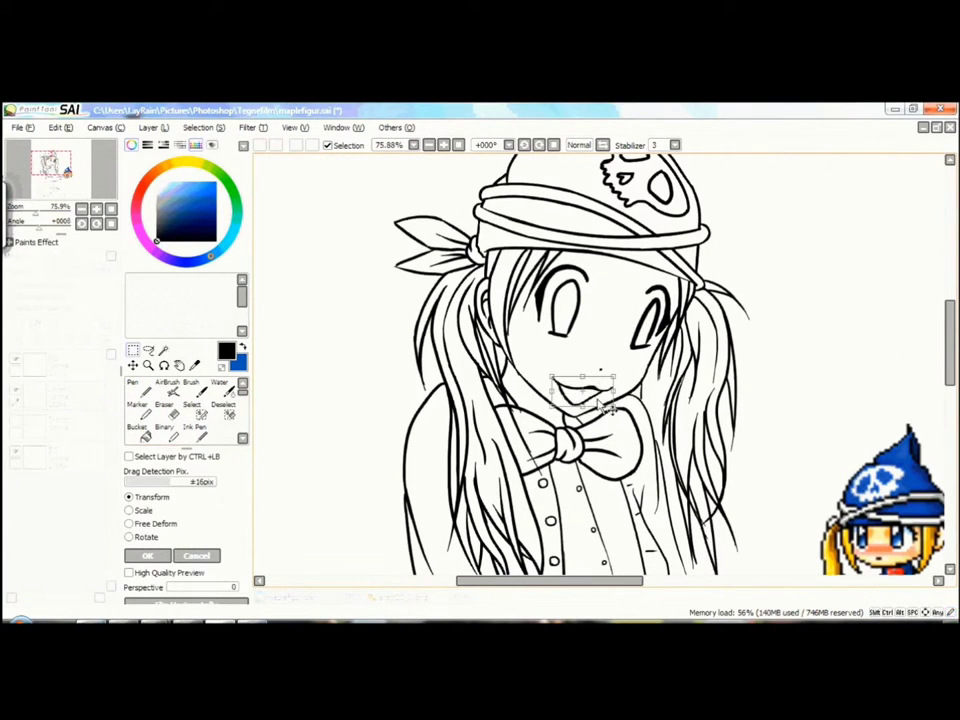
{"action": "key", "text": "Return"}
{"action": "scroll", "coordinate": [612, 400], "scroll_direction": "down", "scroll_amount": 3}
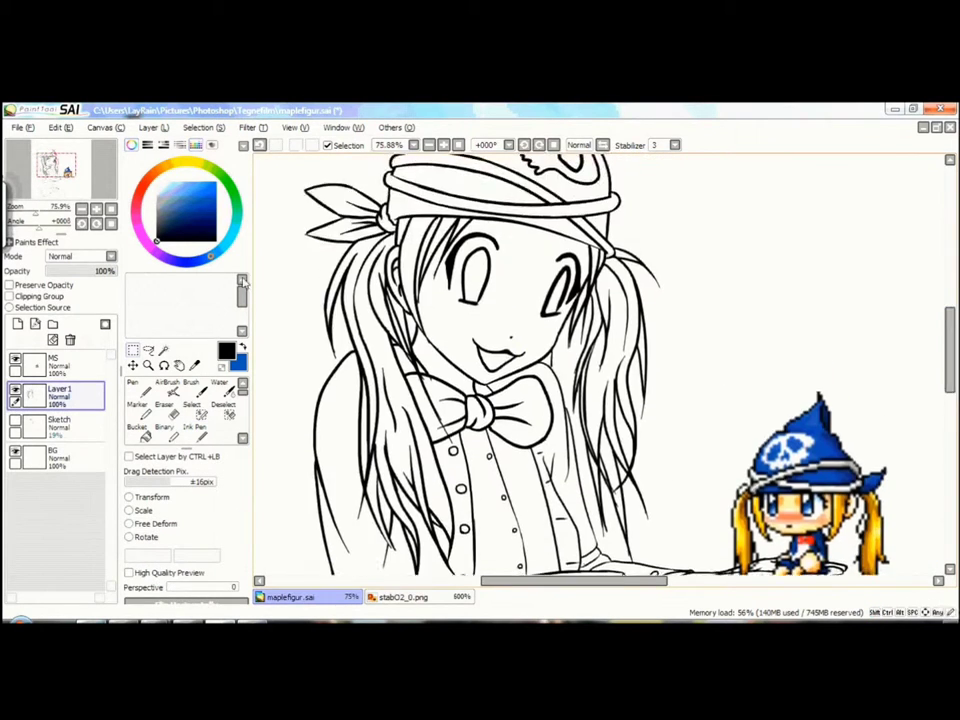
{"action": "key", "text": "ctrl+minus"}
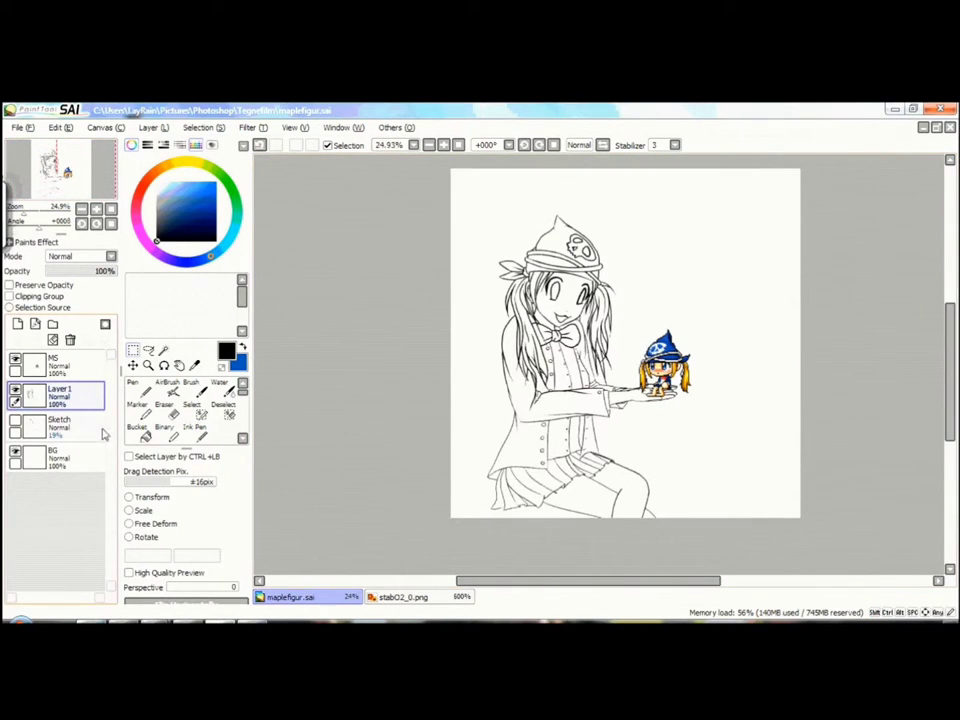